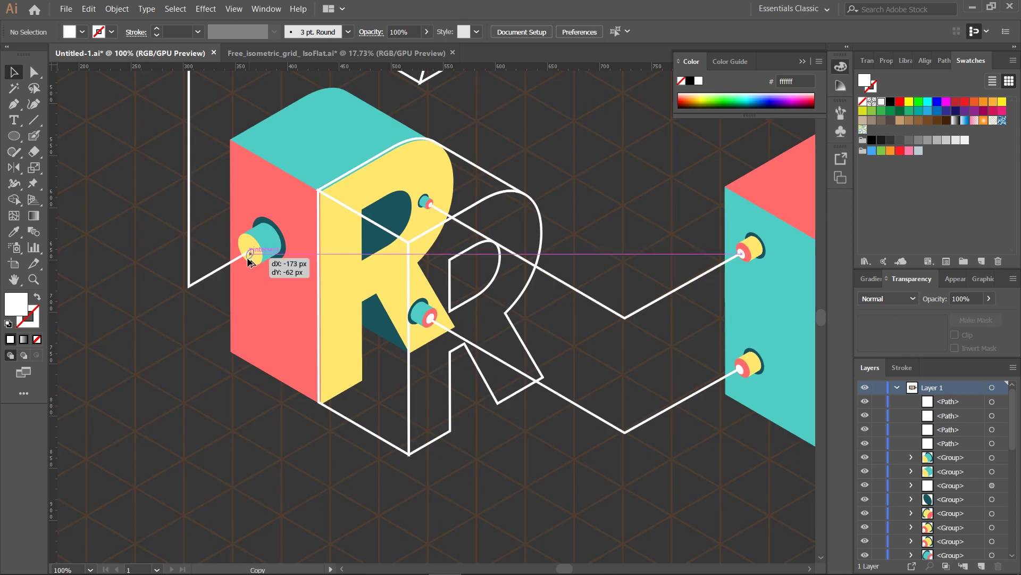
Duplicate a teal and yellow peg onto the pink side of the letter O.
left_click(530, 469)
key("ctrl+0")
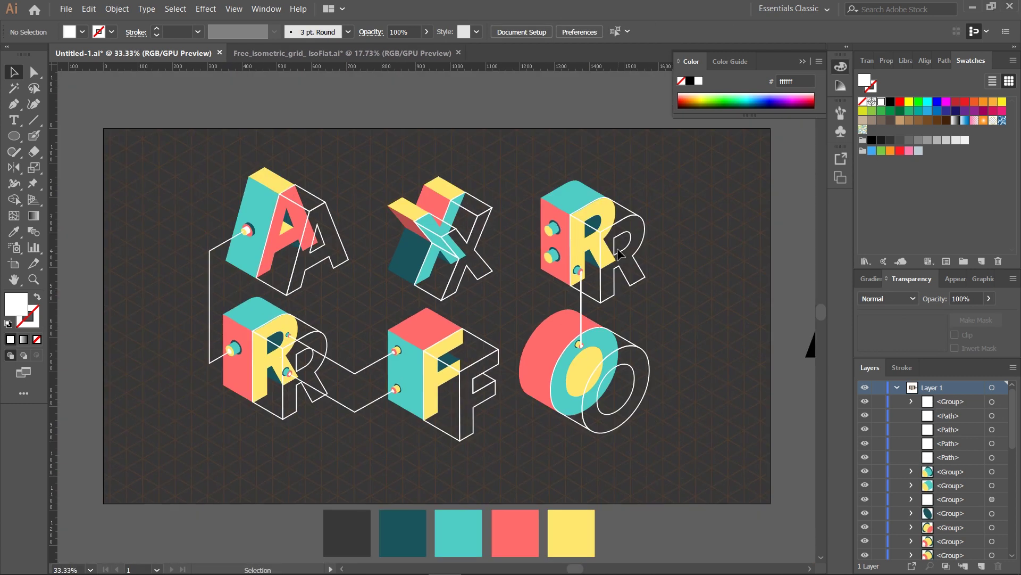
scroll(643, 425, "down", 1)
key("ctrl+plus")
left_click_drag(617, 188, 590, 363)
left_click(553, 379)
Draw a white connector line with the Pen tool from the peg on the O's side to the letter F.
key("i")
key("p")
left_click(581, 365)
key("ctrl+plus")
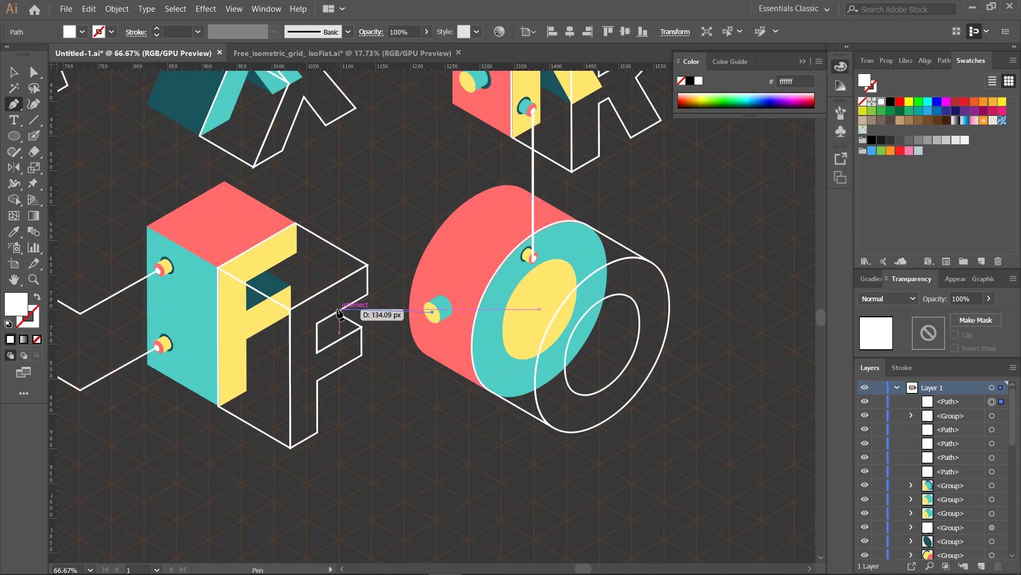
left_click(336, 312)
left_click(293, 289)
key("shift+x")
key("v")
left_click(440, 310, "shift")
left_click_drag(399, 312, 394, 366)
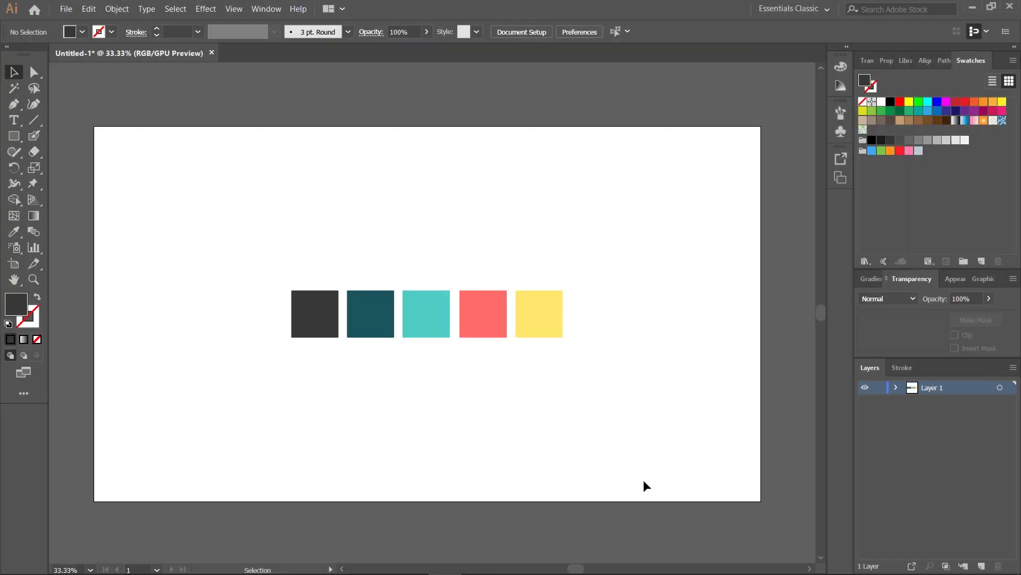
Move the row of five colour swatches from the artboard to just below it.
left_click_drag(489, 332, 511, 547)
left_click(246, 217)
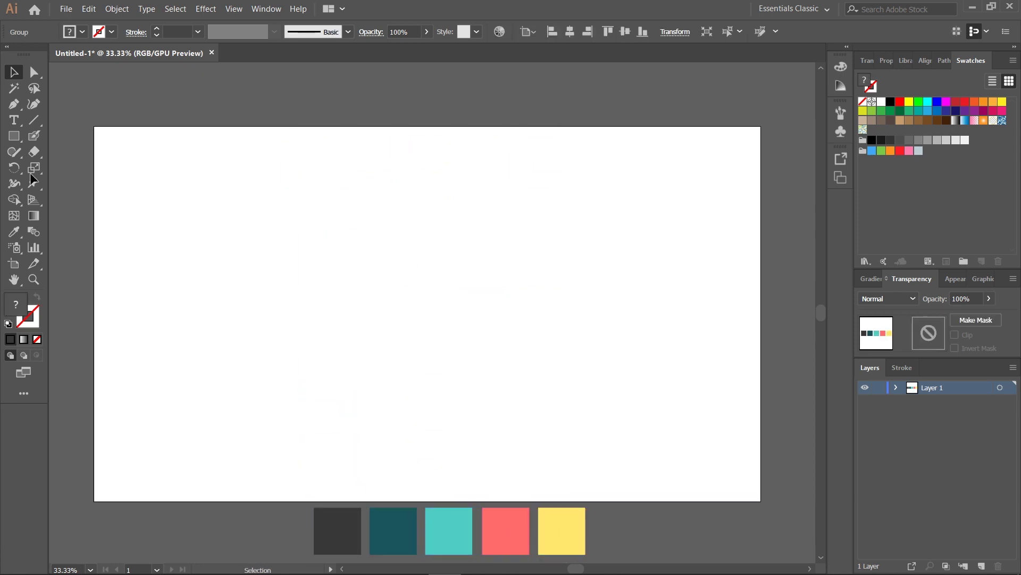
key("ctrl+minus")
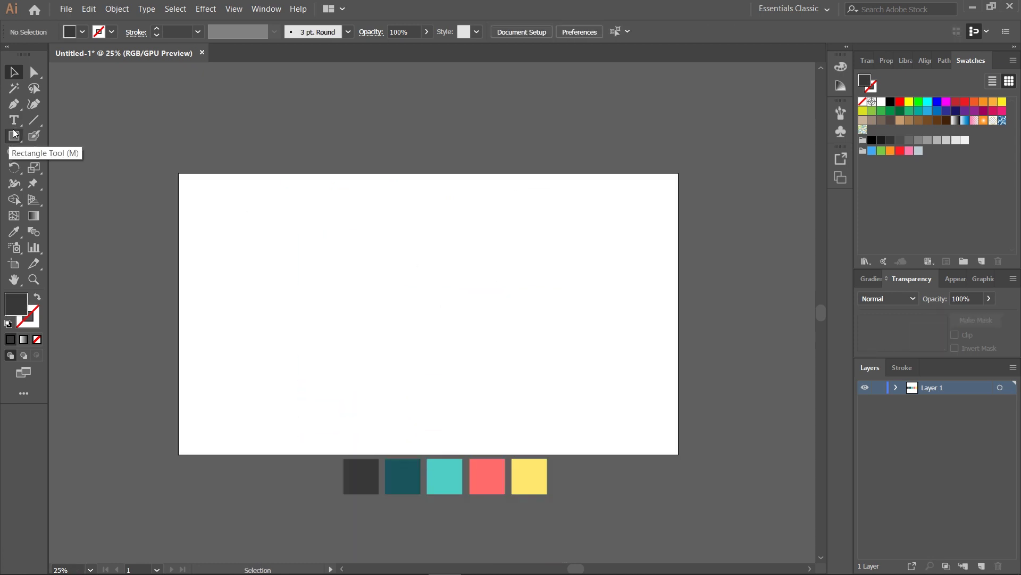
Create a dark grey rectangle 1920 px wide and as high as the artboard.
left_click(13, 137)
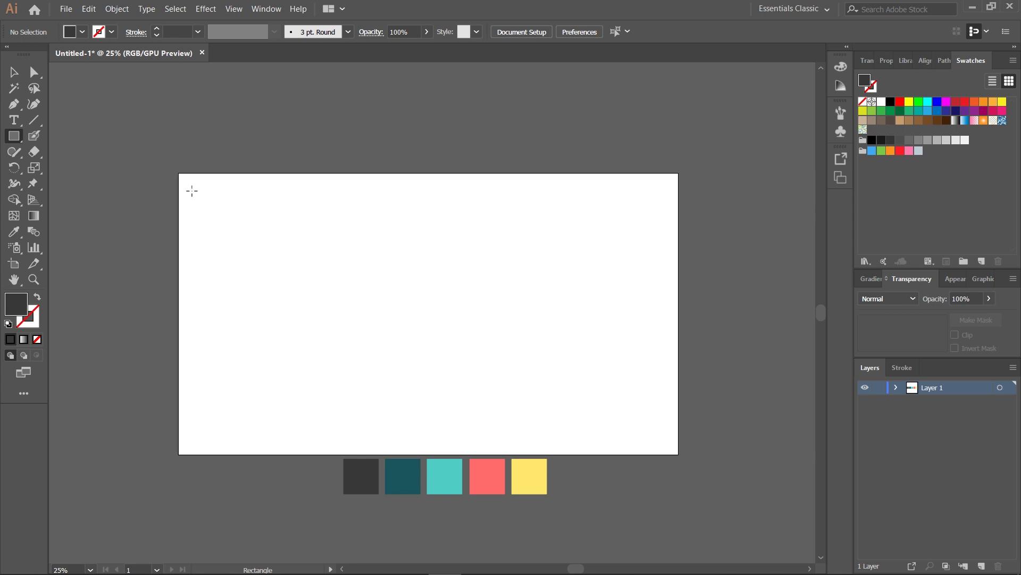
left_click(192, 190)
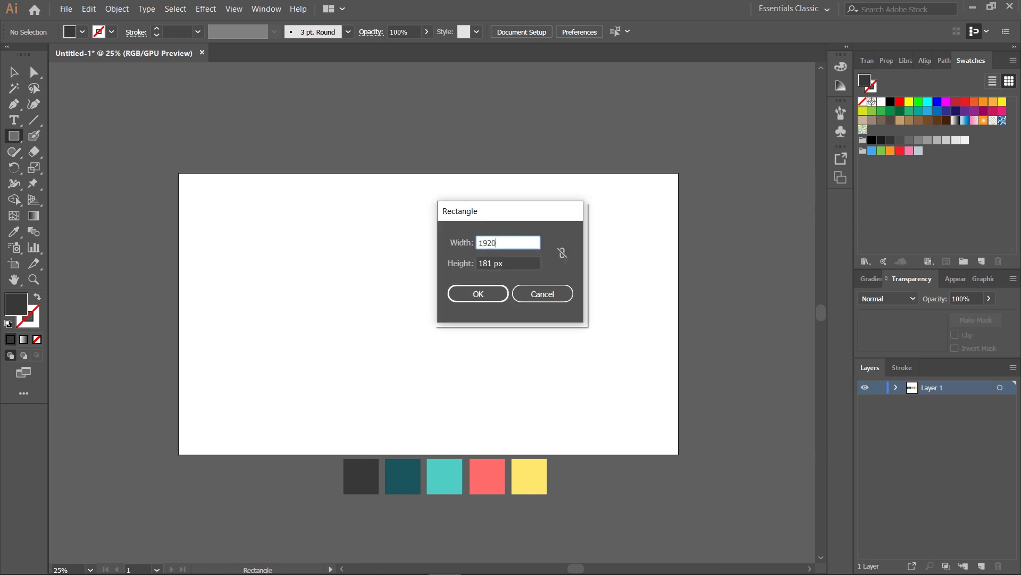
key("Tab")
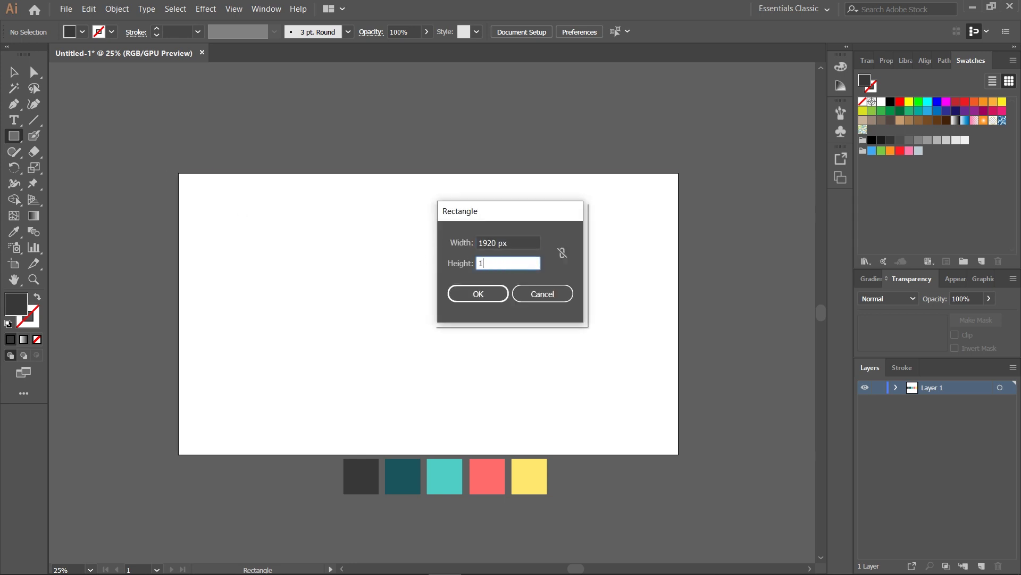
key("Return")
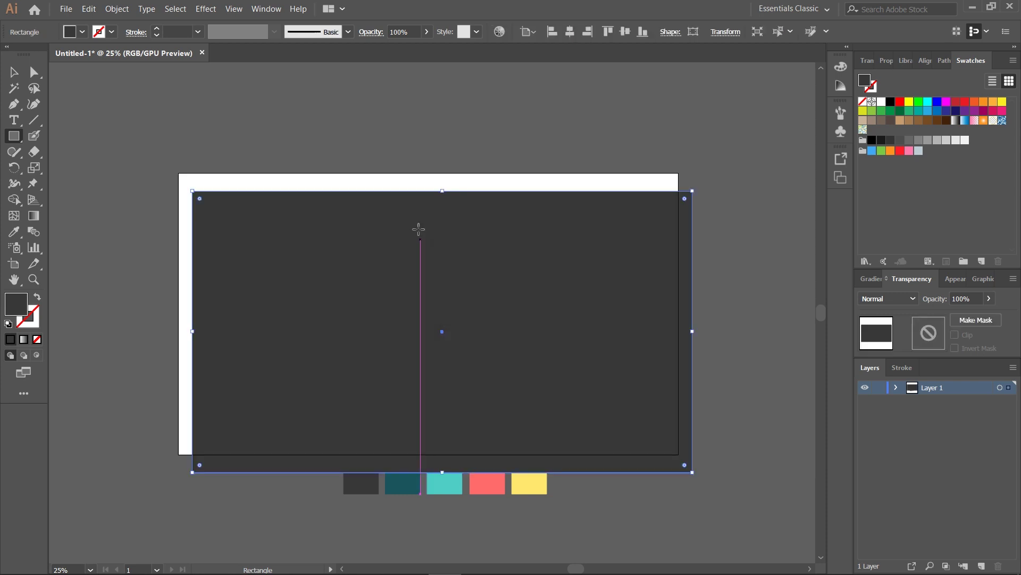
Centre the rectangle on the artboard horizontally and vertically, then send it to the back and lock it.
key("v")
left_click(569, 33)
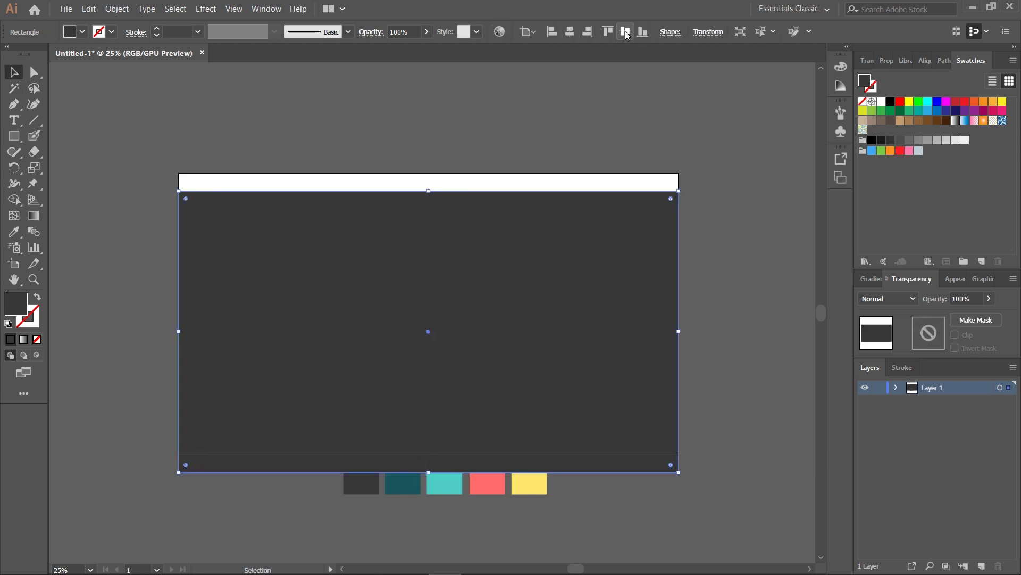
left_click(625, 31)
left_click(896, 389)
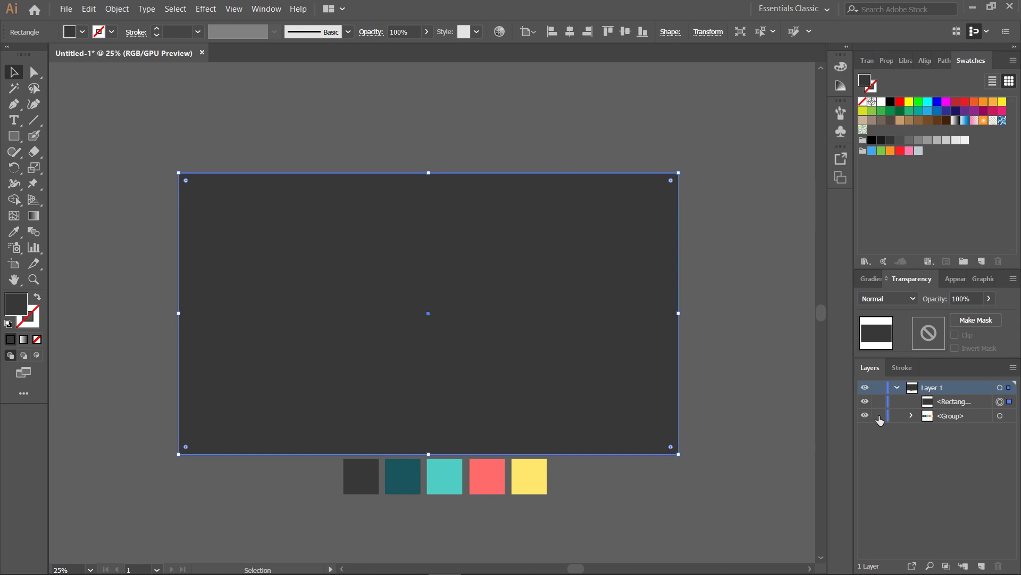
key("ctrl+shift+bracketleft")
left_click(879, 416)
Add the text "a" near the artboard's centre and enlarge it to about 458 pt.
key("t")
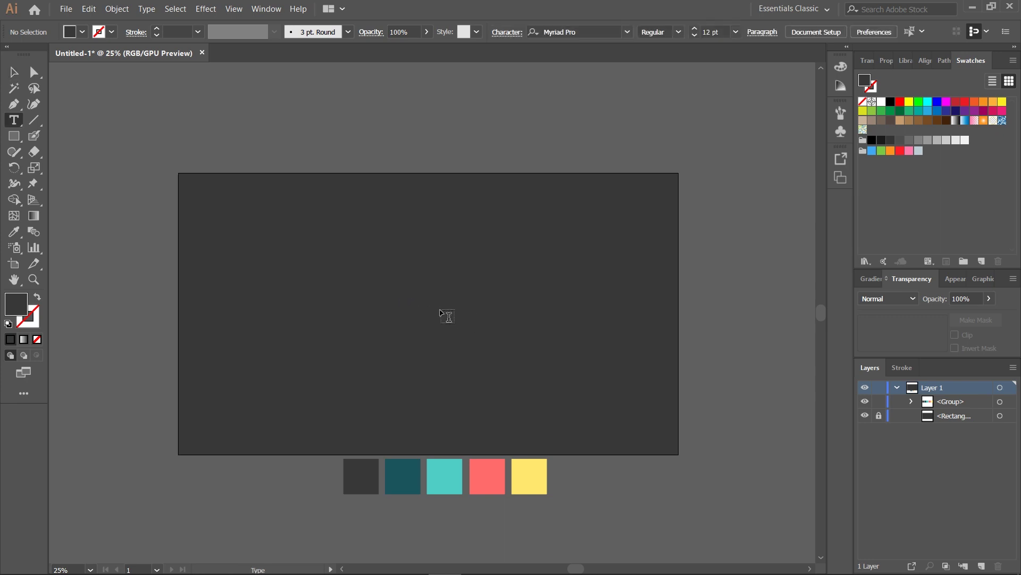
left_click(446, 314)
type("a")
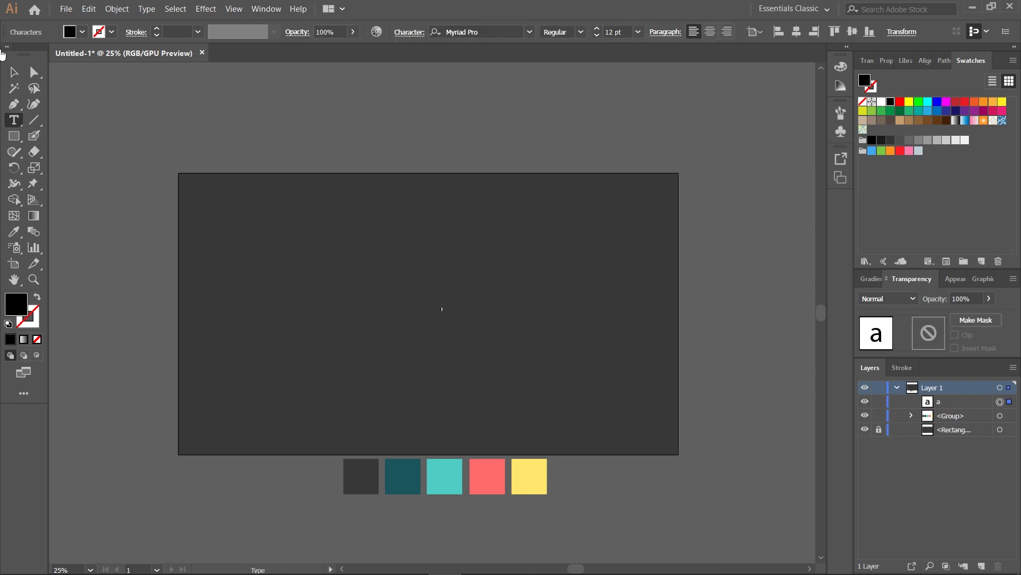
key("Escape")
left_click_drag(446, 314, 717, 489)
left_click_drag(532, 405, 476, 409)
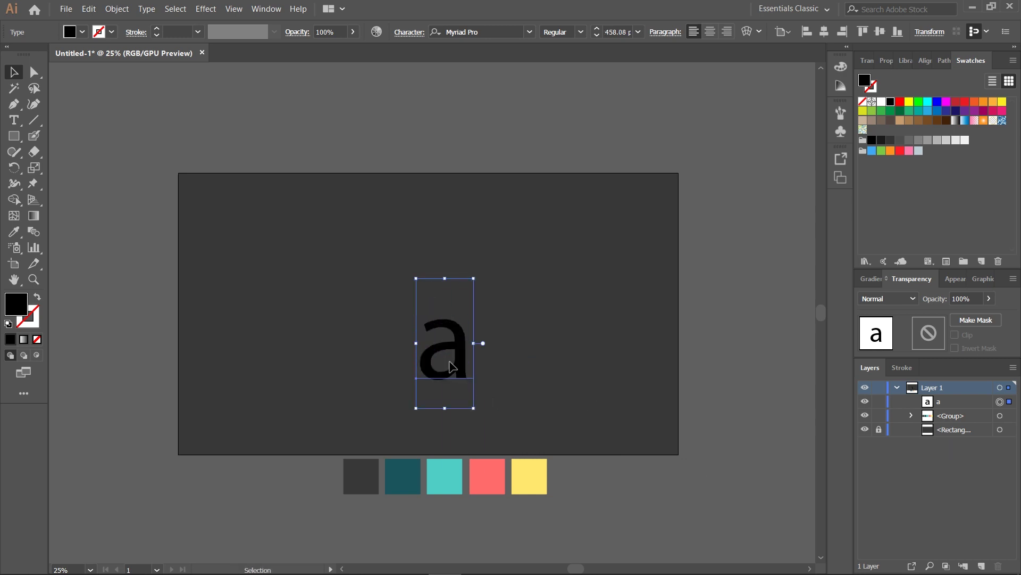
Replace the letter with a capital "A" and set its font to Circular Std Black.
double_click(449, 359)
key("BackSpace")
type("A")
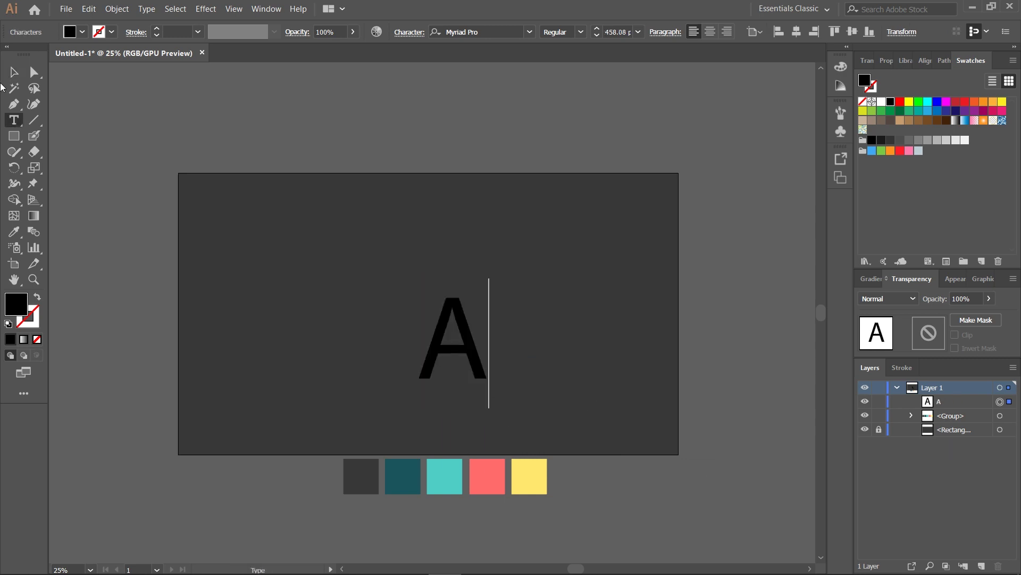
left_click(14, 72)
left_click(466, 32)
type("cir")
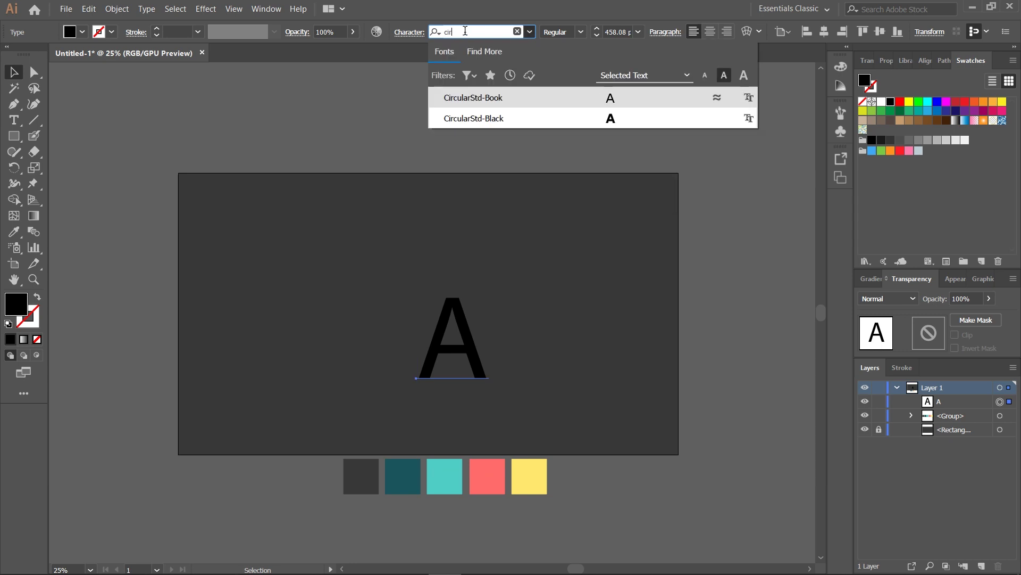
key("Down")
key("Return")
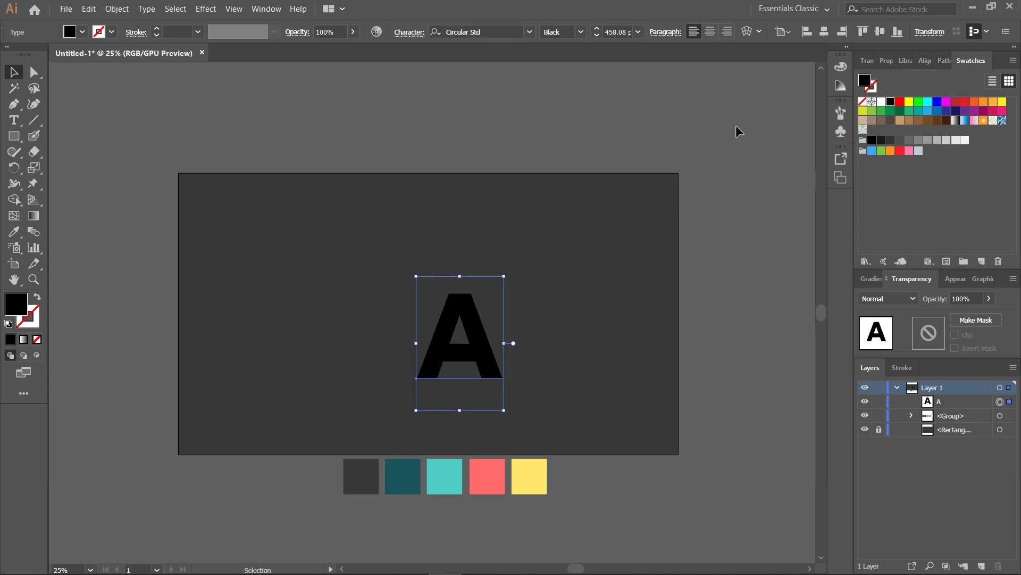
Place a copy of the A beside the artboard and fill the A on the artboard with white.
left_click_drag(453, 352, 744, 318)
left_click(426, 346)
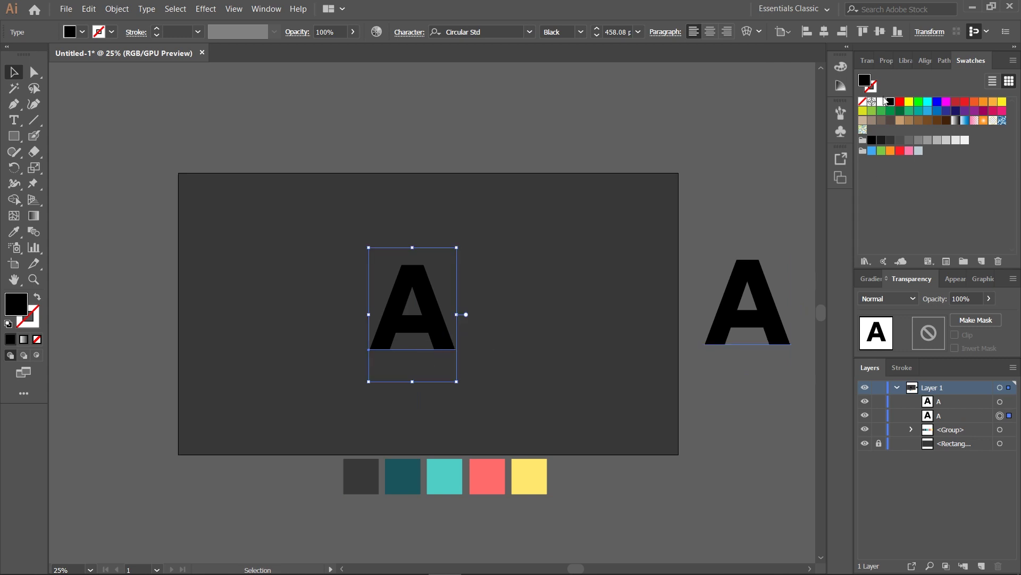
left_click(882, 102)
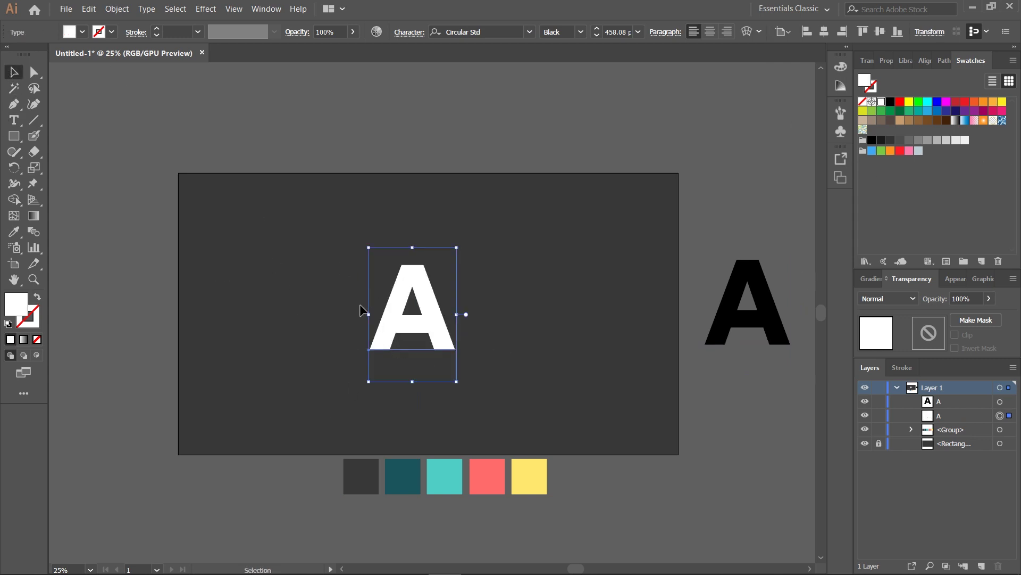
Expand the white A from live text into outlines.
left_click(117, 9)
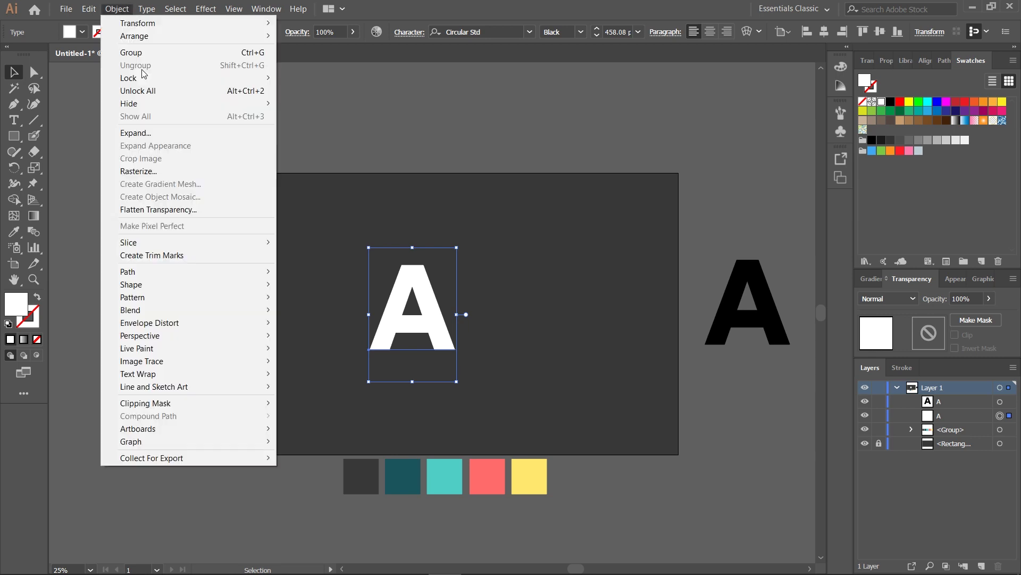
left_click(163, 131)
key("Return")
Open the 3D Extrude & Bevel options for the white A with the preview enabled.
left_click(206, 9)
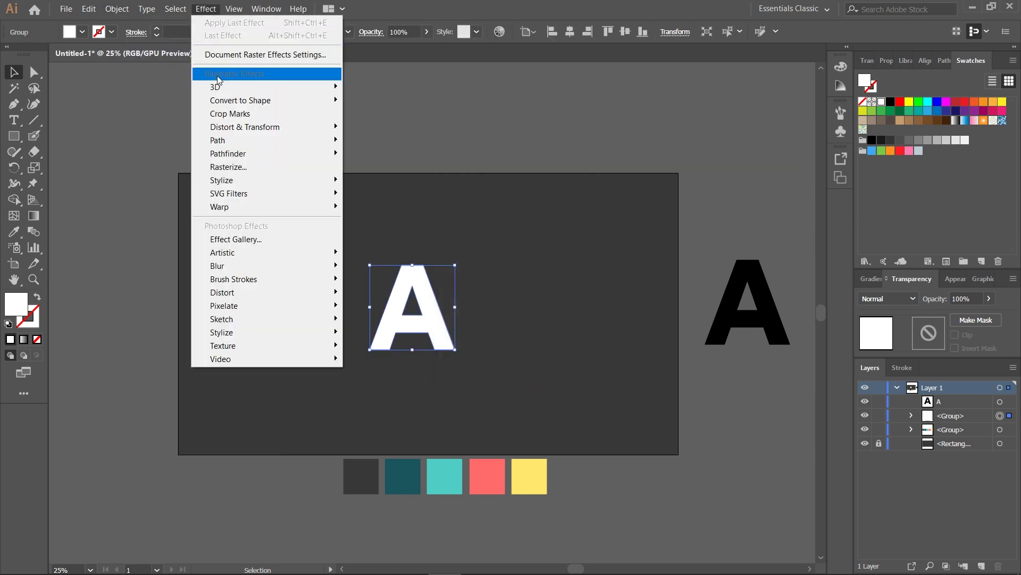
mouse_move(218, 88)
left_click(395, 86)
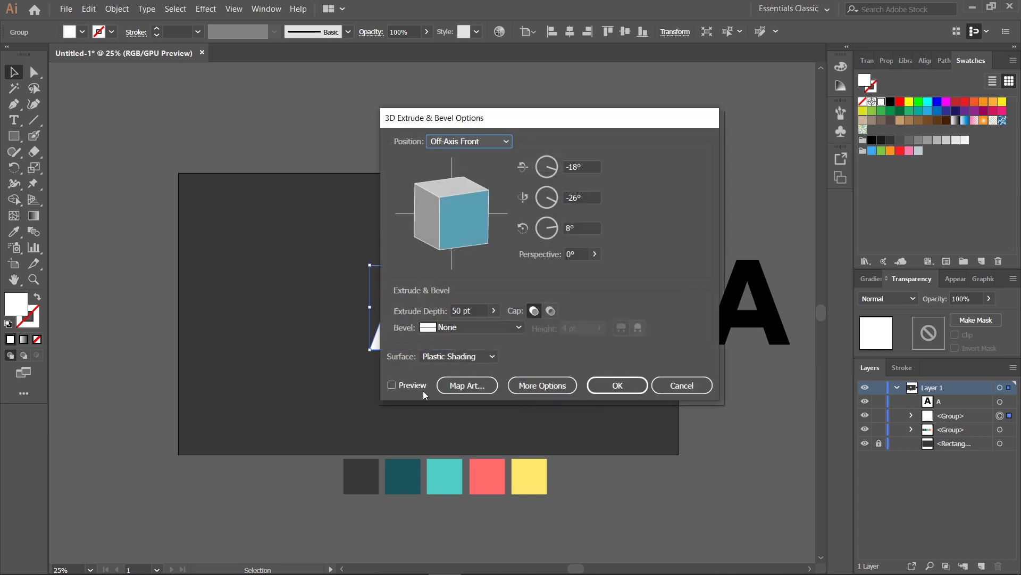
left_click_drag(528, 125, 678, 133)
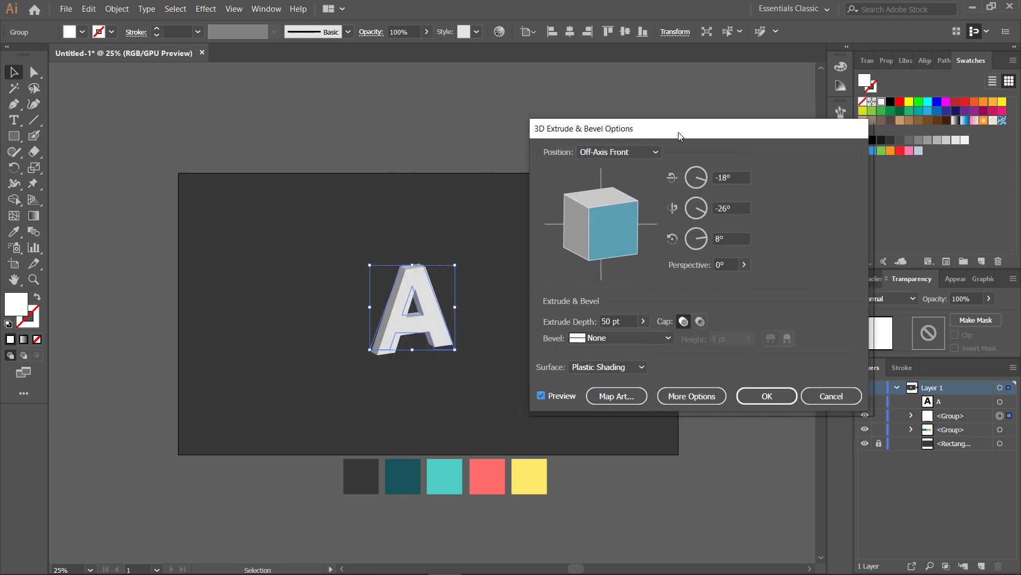
Try the Isometric Left position with an extrude depth of 256 pt on the A.
left_click(624, 152)
left_click(636, 371)
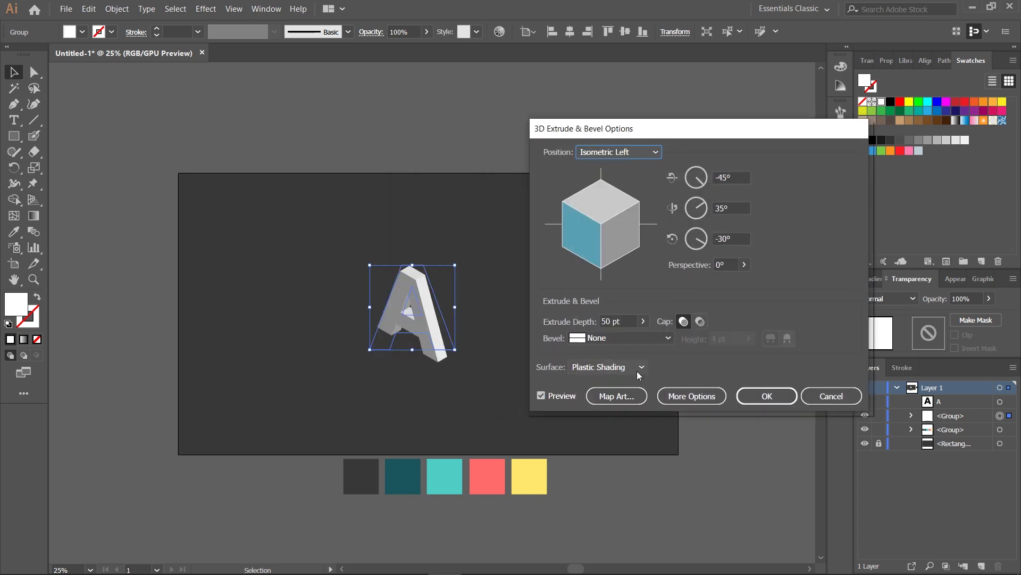
left_click(628, 367)
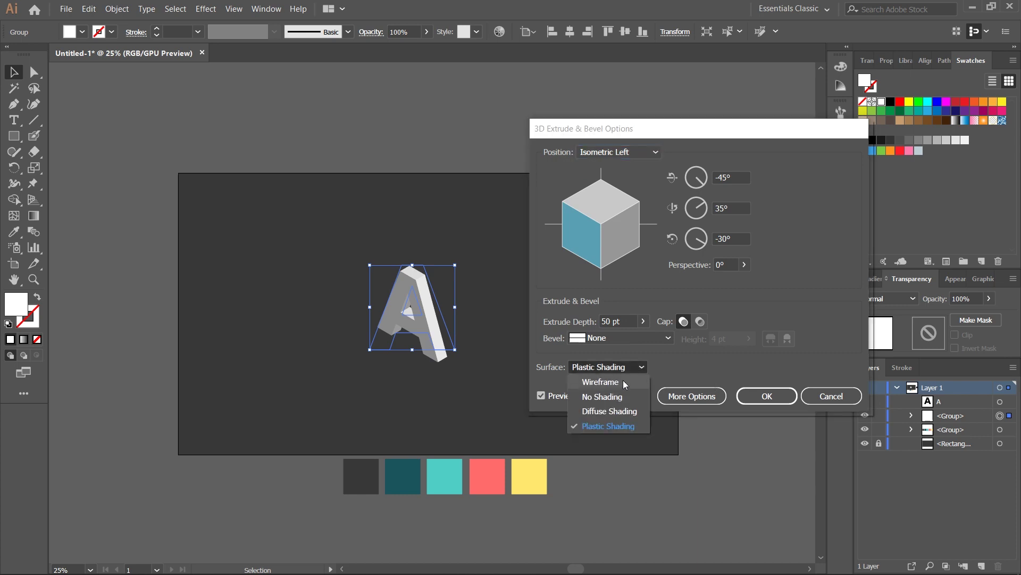
left_click(643, 325)
left_click(644, 321)
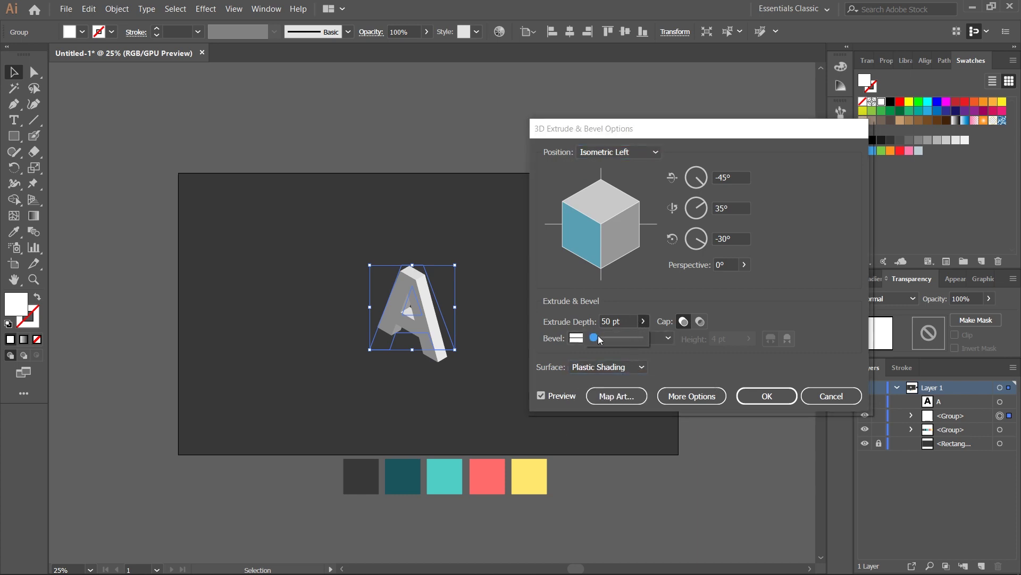
left_click_drag(597, 337, 600, 341)
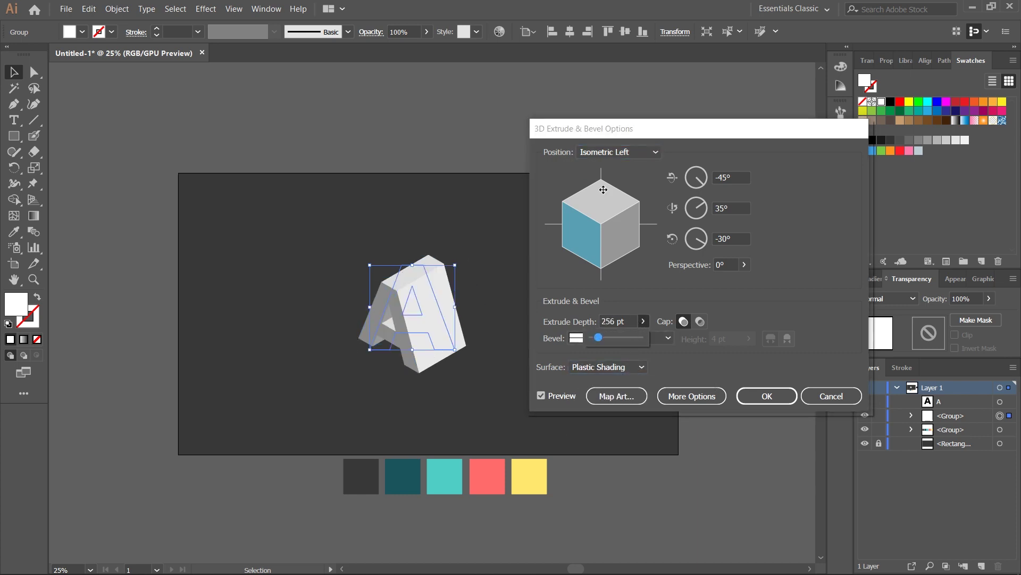
Set the A's 3D position to Isometric Right with an extrude depth of 160 pt and apply the effect.
left_click(611, 152)
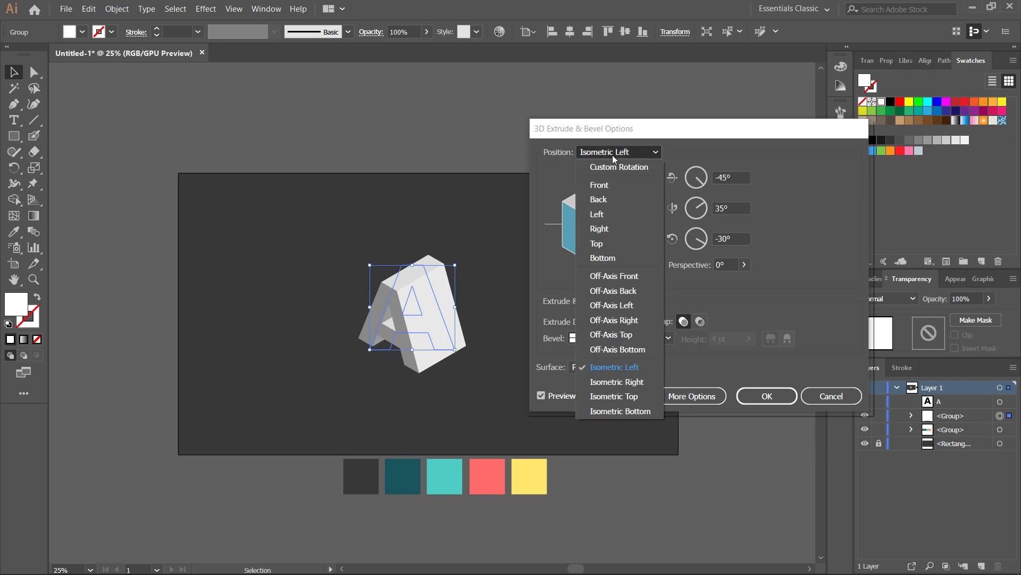
left_click(616, 382)
left_click(630, 321)
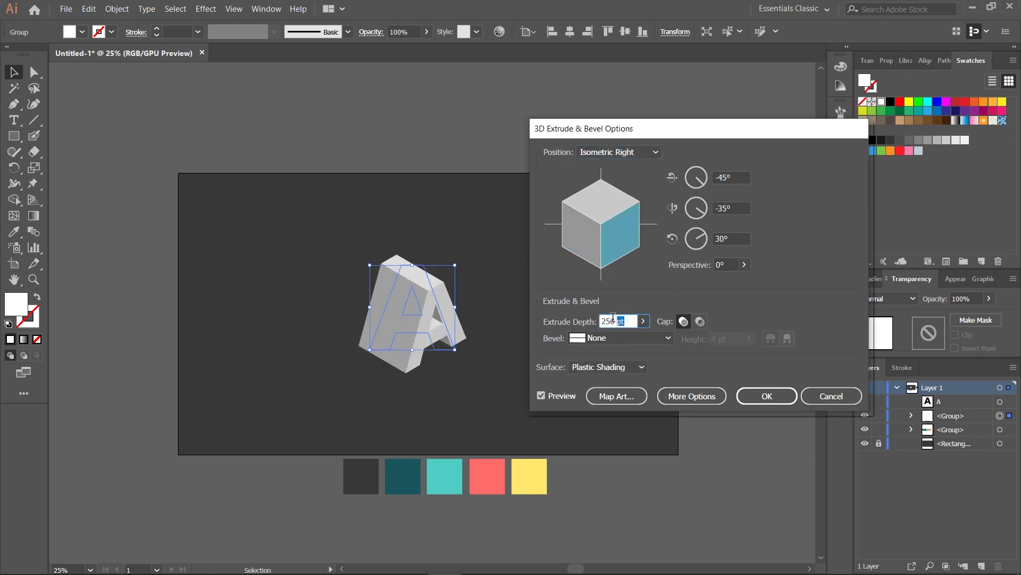
left_click(647, 323)
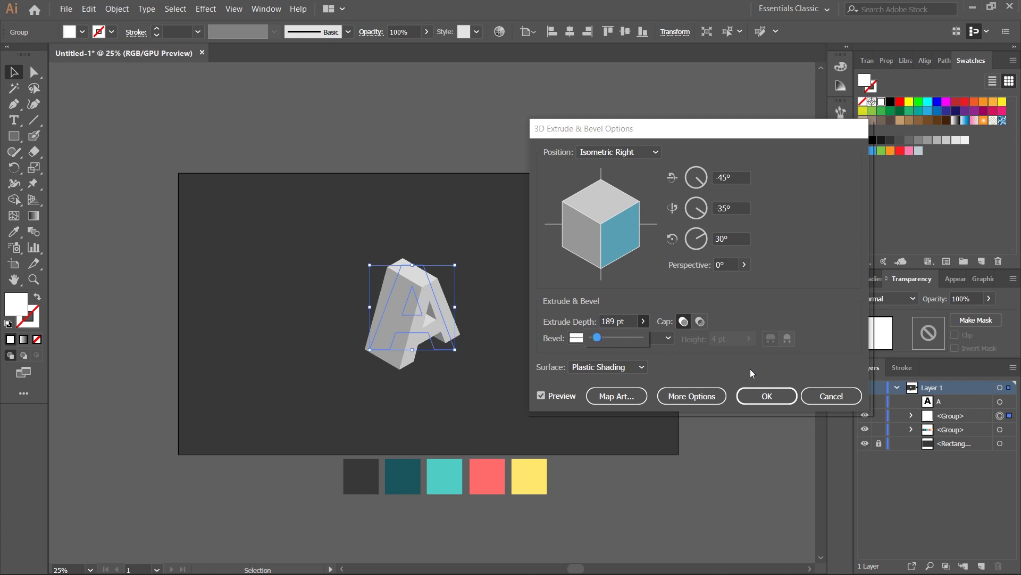
left_click(626, 316)
type("160")
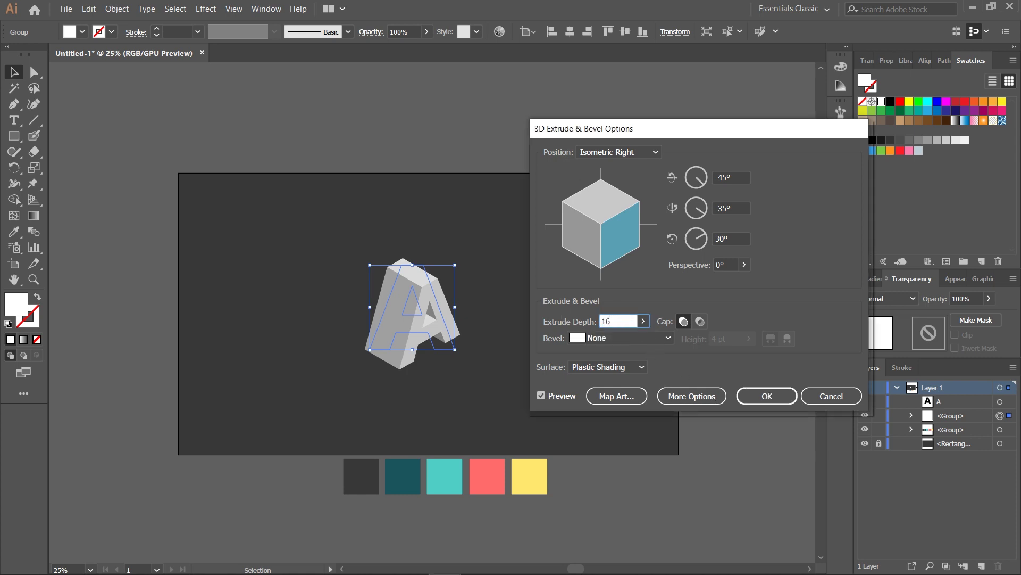
key("Return")
Move the extruded A up and to the left on the artboard and expand its appearance.
left_click_drag(425, 340, 398, 306)
left_click(110, 9)
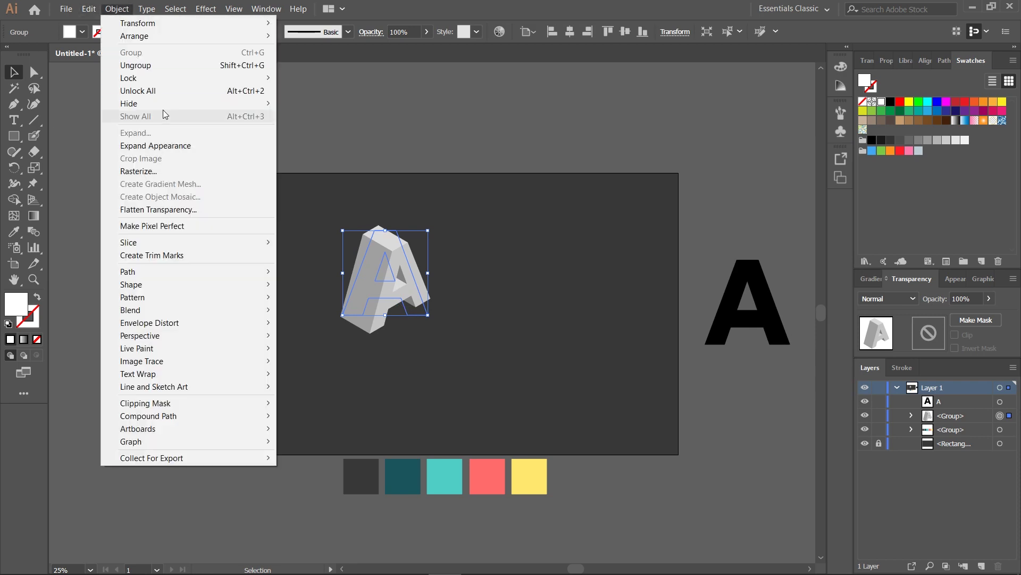
left_click(160, 146)
left_click(462, 354)
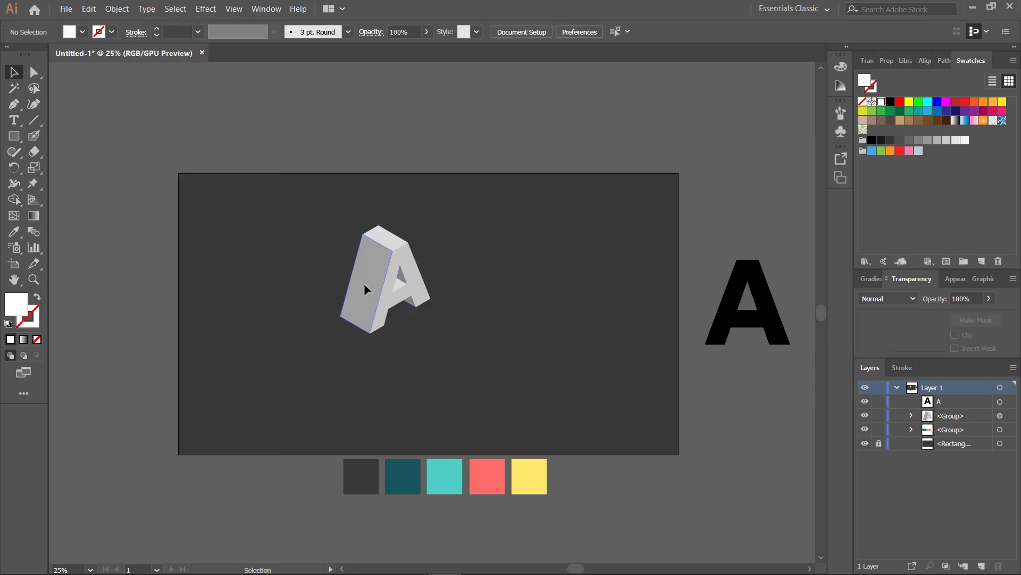
Ungroup the expanded A repeatedly so each face can be selected separately.
right_click(365, 284)
left_click(506, 346)
left_click(361, 318)
right_click(360, 317)
left_click(423, 415)
left_click(464, 399)
Recolour the A's large side face with the turquoise from the palette.
left_click(365, 279)
key("o")
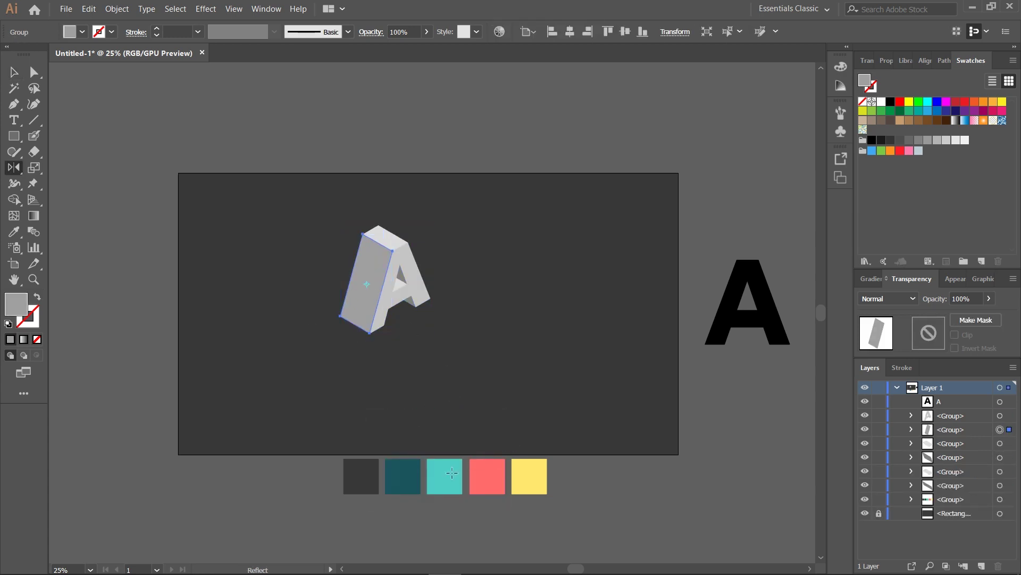
key("p")
key("i")
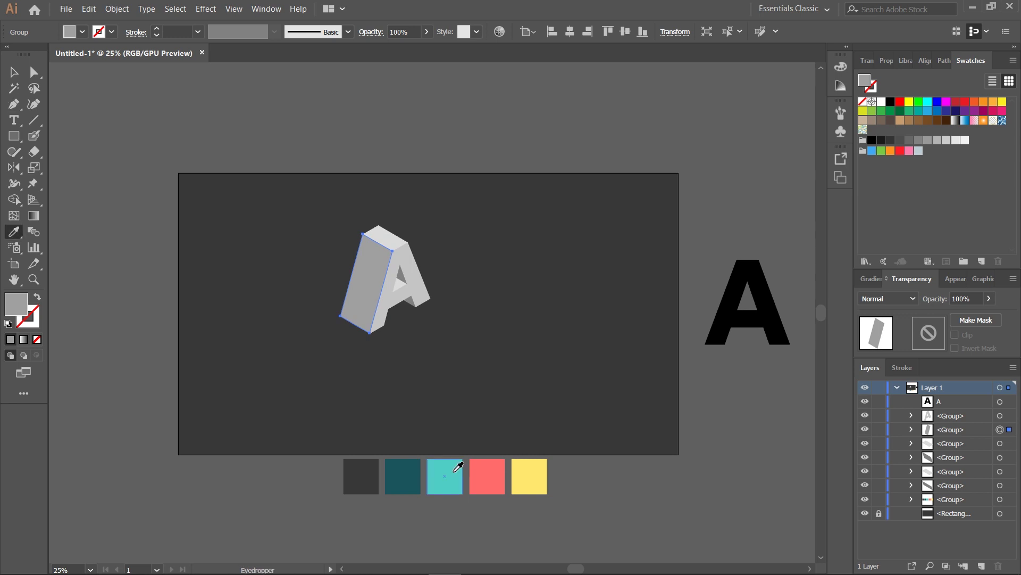
key("v")
left_click(435, 365)
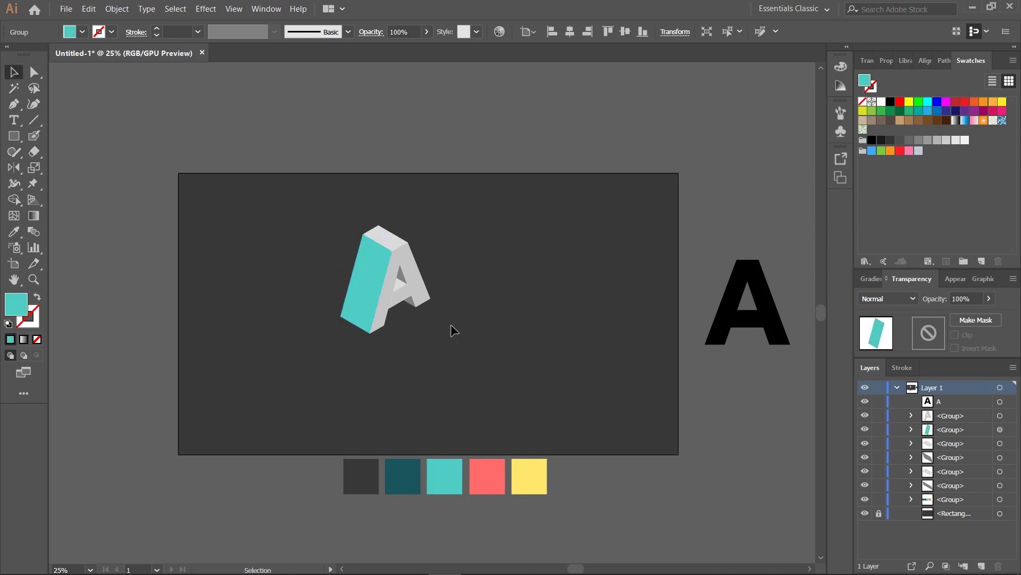
Recolour the A's front face with the coral from the palette.
left_click(427, 301)
key("i")
left_click(493, 464)
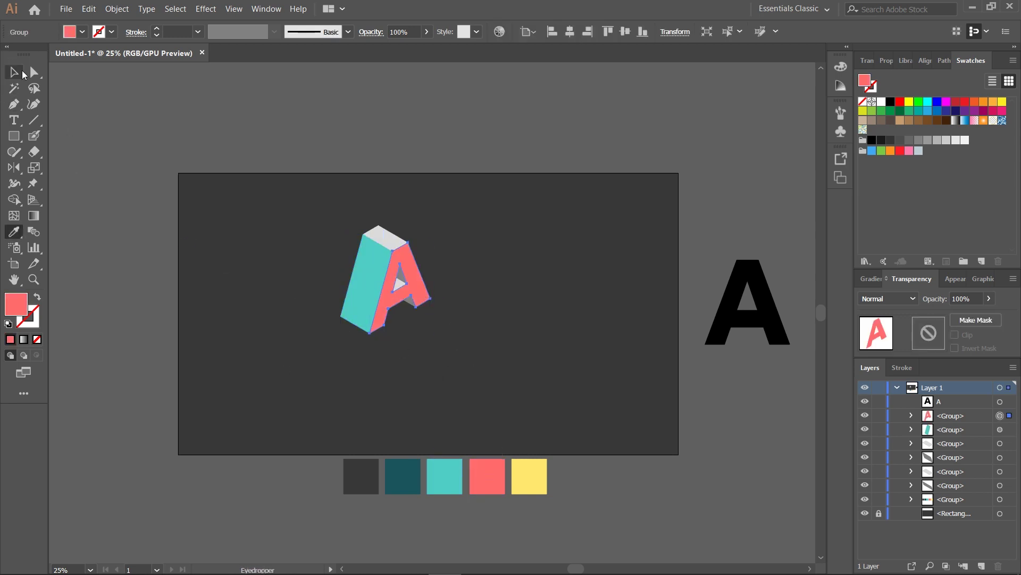
left_click(253, 245, "ctrl")
Recolour the A's top face and the ledge inside its hole with the palette yellow.
left_click(392, 237, "ctrl")
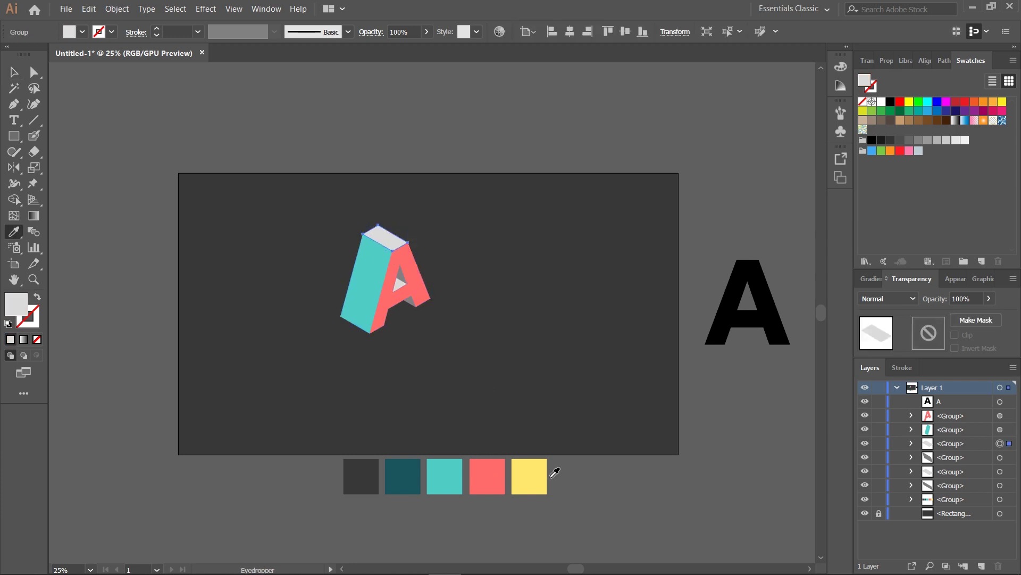
left_click(542, 473)
left_click(11, 68)
left_click(239, 323)
left_click(398, 283)
key("i")
left_click(551, 481)
left_click(530, 473)
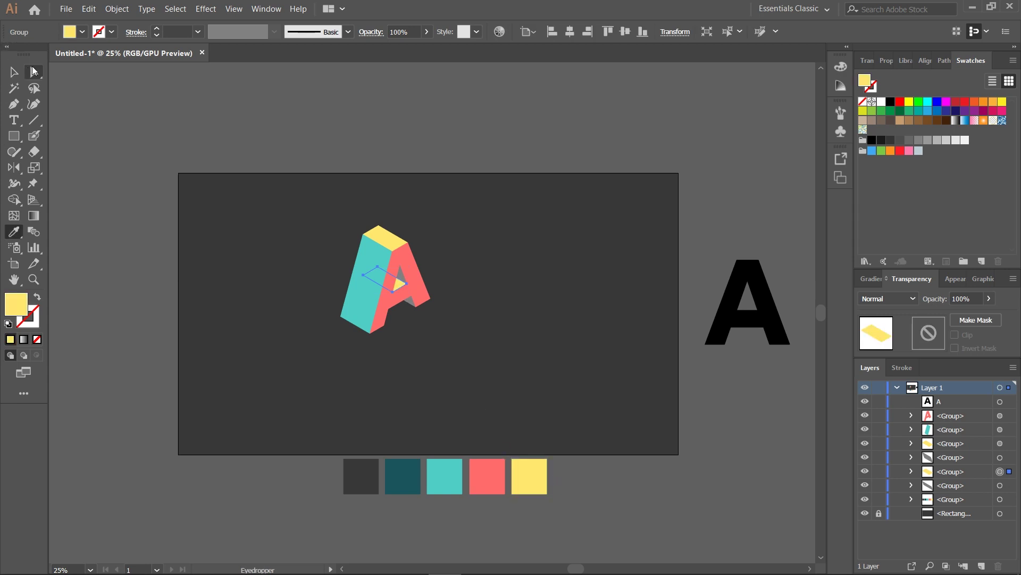
Try a slightly darker coral on the slanted inner side face of the A's hole.
key("a")
left_click(269, 317)
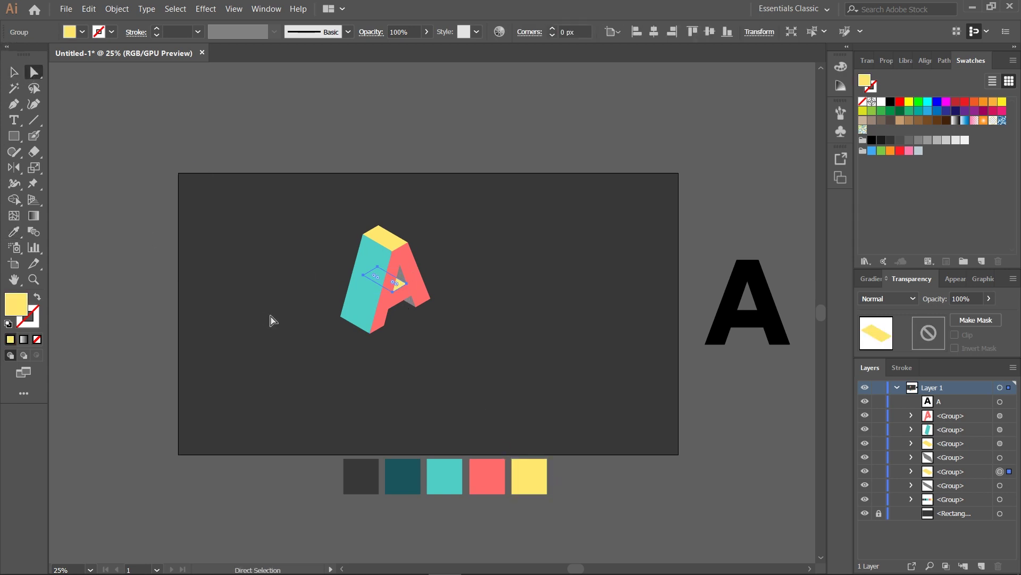
left_click(403, 282)
key("i")
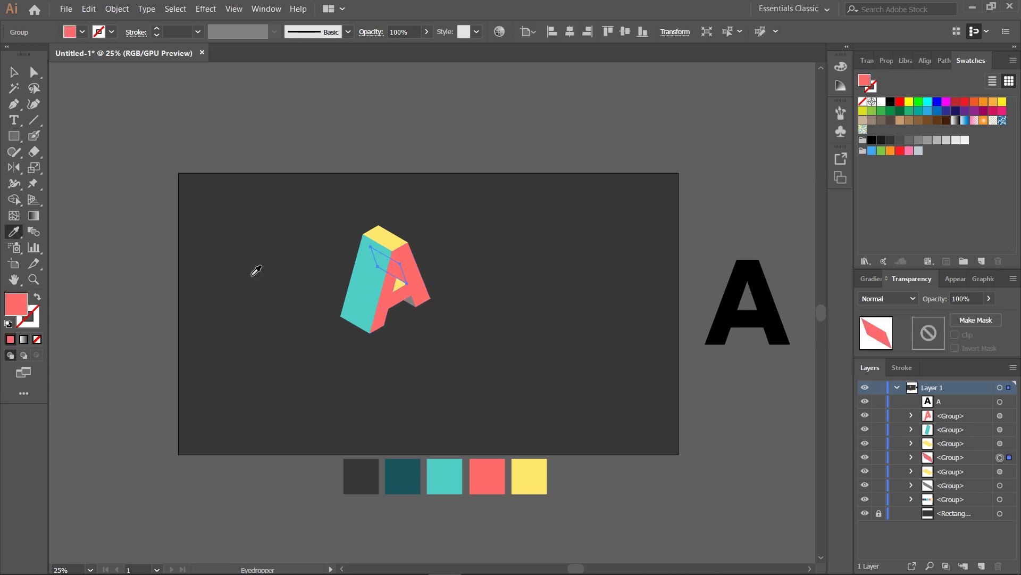
double_click(24, 314)
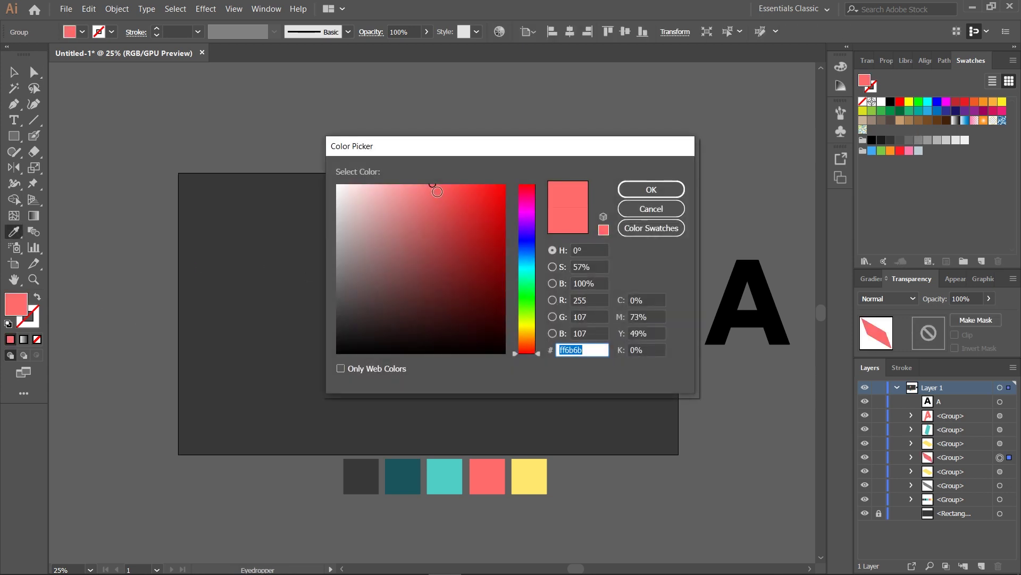
left_click(652, 189)
key("v")
left_click(404, 315)
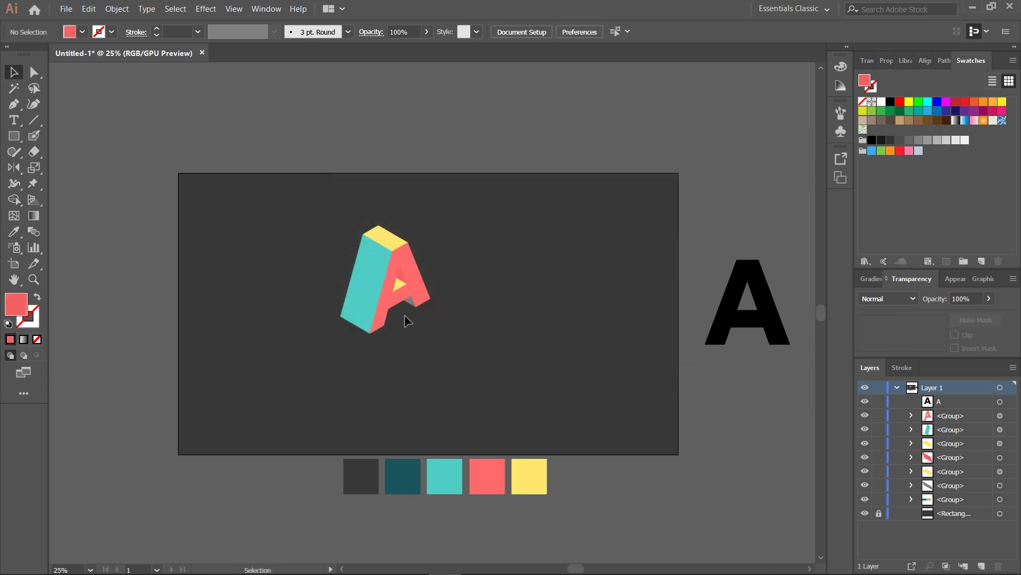
Try the same darker coral on the inner face between the A's legs.
left_click(408, 306)
key("i")
left_click(400, 273)
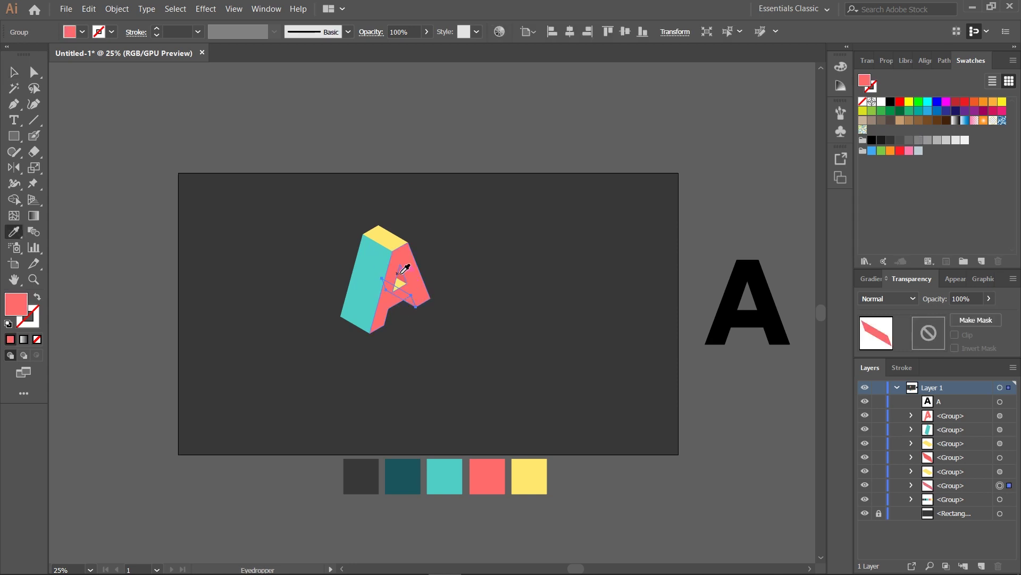
left_click(14, 72)
left_click(234, 288)
left_click(411, 306)
key("i")
left_click(403, 275)
left_click(14, 72)
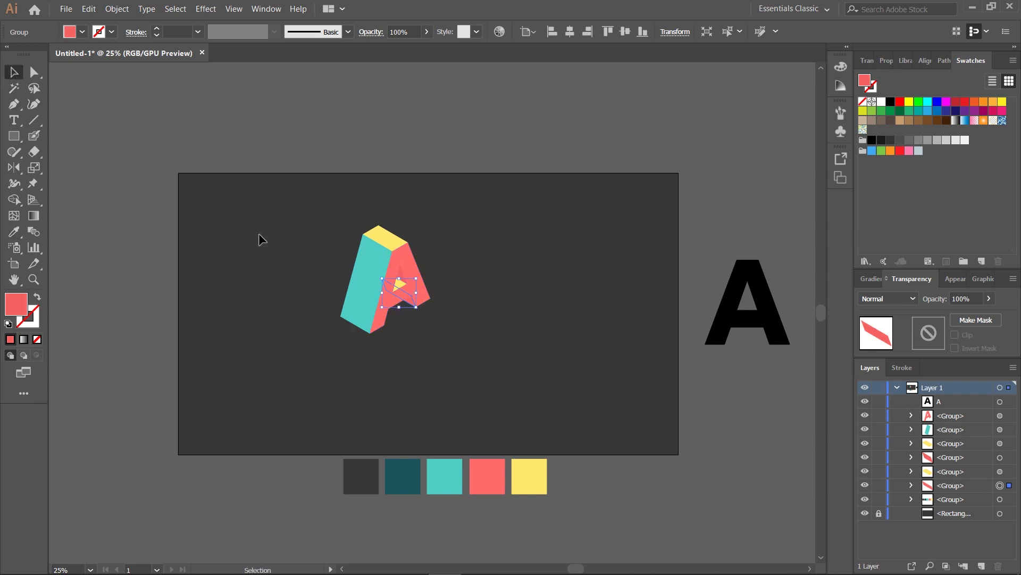
Recolour the slanted inner side face of the A's hole with the turquoise of the large side face.
left_click(276, 242)
left_click_drag(285, 175, 432, 319)
left_click(420, 405)
key("i")
left_click(362, 296)
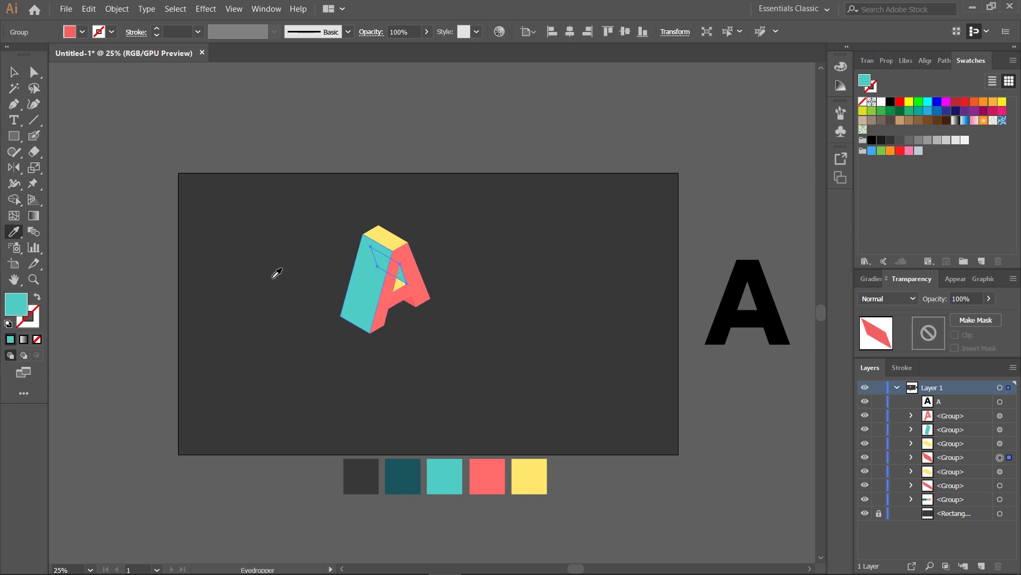
Recolour the inner face between the A's legs turquoise.
left_click(14, 74)
left_click(408, 307)
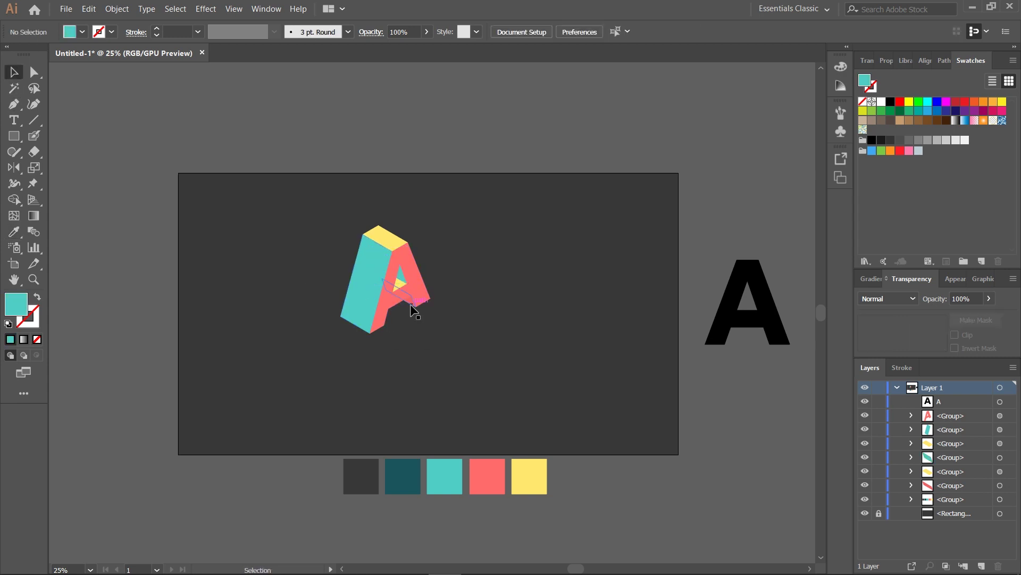
left_click(410, 276)
key("i")
left_click(393, 275)
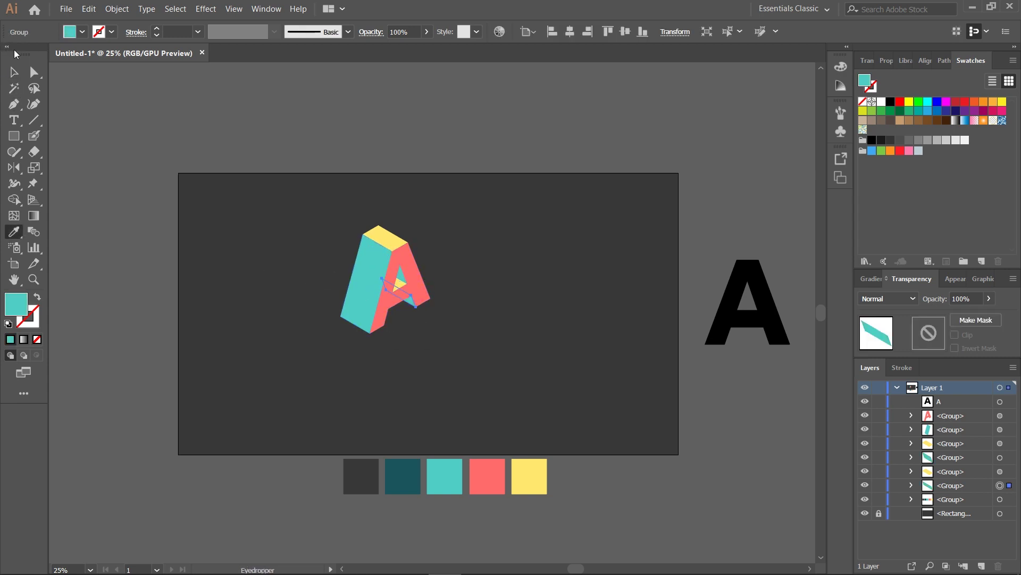
Group all faces of the A and centre the group horizontally and vertically on the artboard.
key("v")
left_click_drag(347, 205, 464, 350)
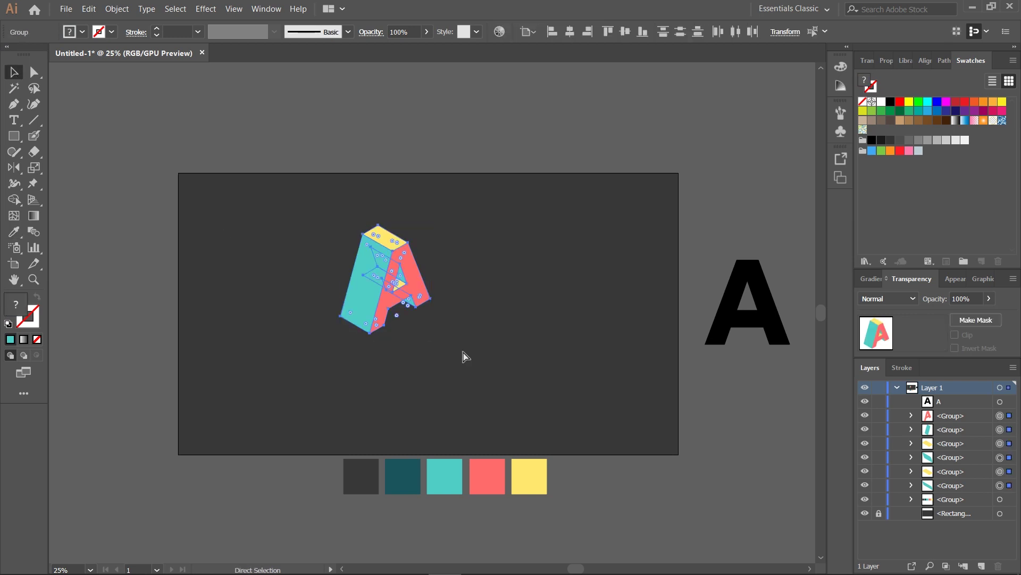
key("ctrl+g")
left_click(569, 31)
left_click(625, 31)
left_click(586, 287)
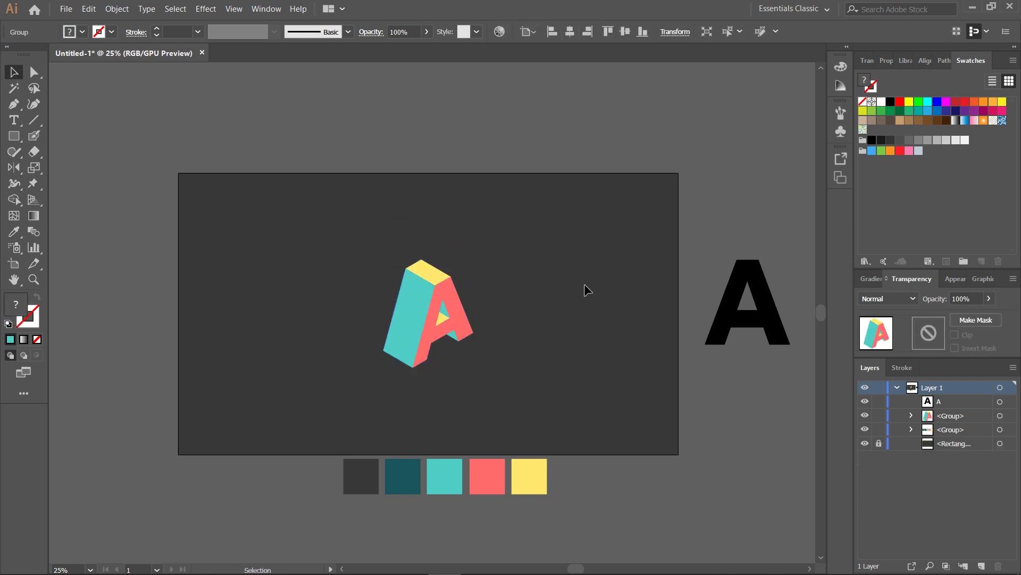
Duplicate the coloured A beside the original and turn the copy into an outline with no fill and a white stroke.
left_click_drag(481, 351, 578, 389)
left_click(37, 340)
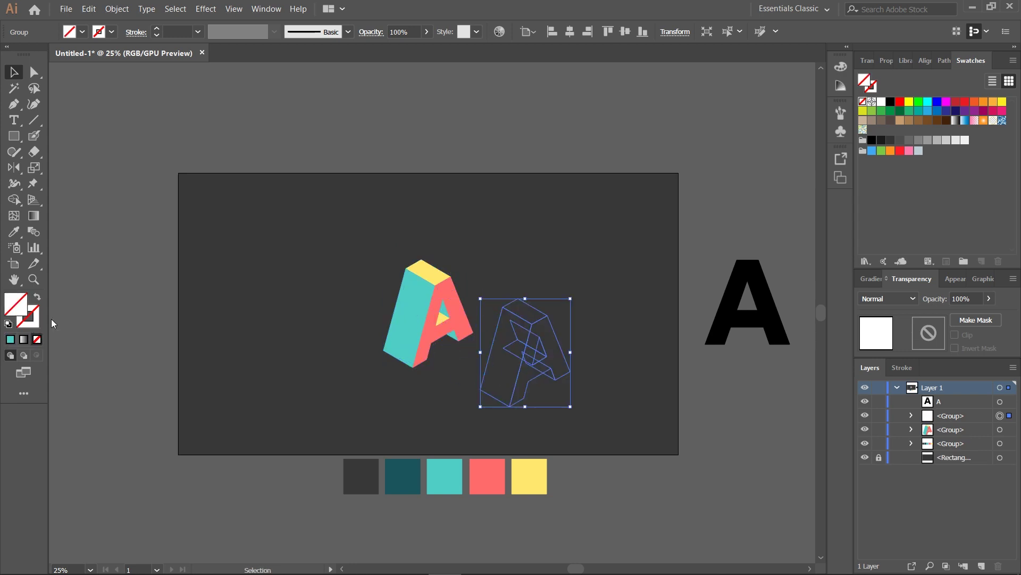
left_click(882, 102)
left_click(580, 357)
left_click_drag(551, 367, 531, 369)
left_click_drag(33, 325, 34, 324)
left_click(37, 340)
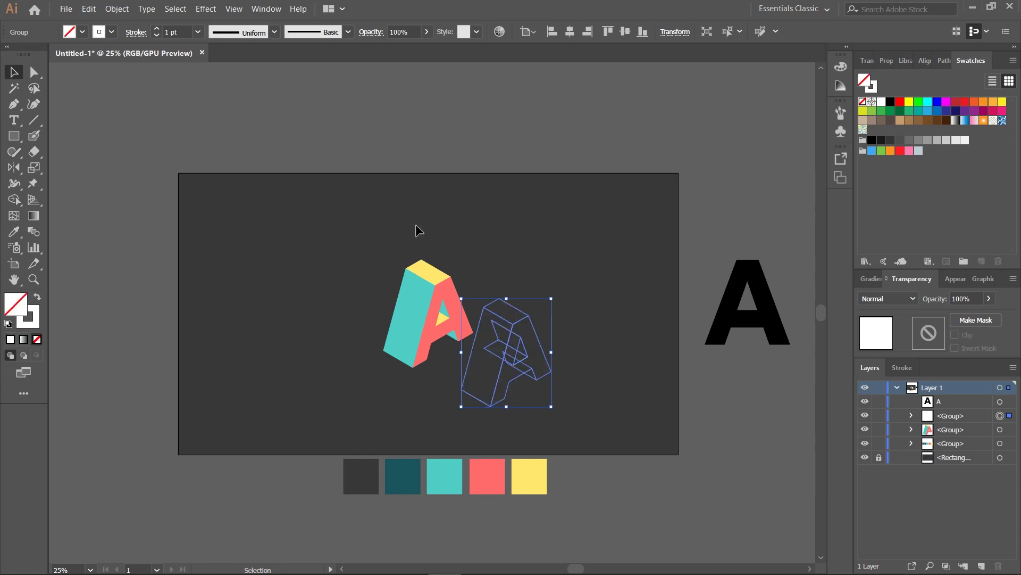
left_click(416, 225)
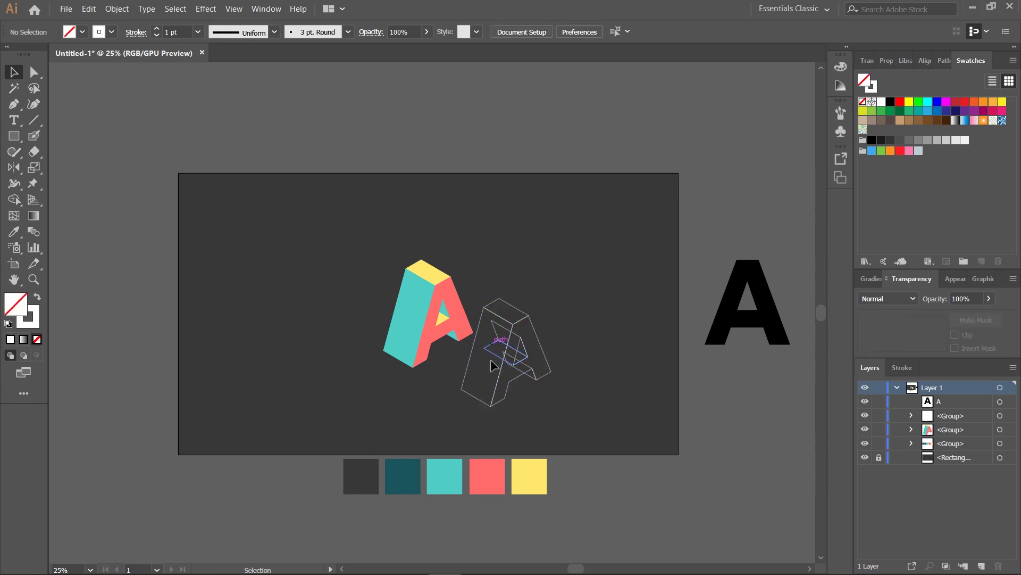
Ungroup the outlined A and delete its hidden inner face paths around the hole and between the legs.
left_click(525, 363)
right_click(529, 354)
left_click(570, 453)
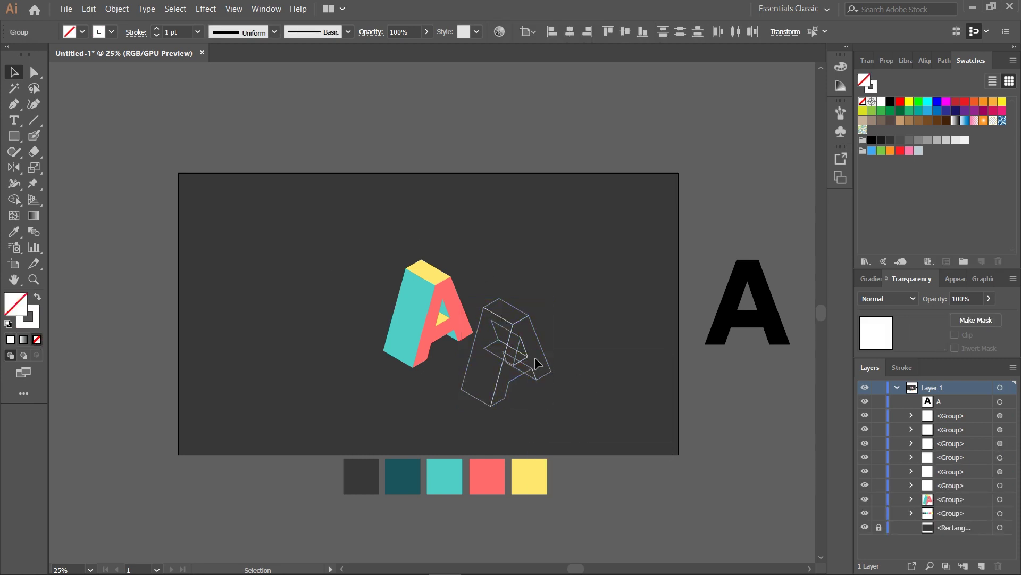
left_click(535, 358)
left_click_drag(514, 353, 581, 342)
key("Delete")
left_click_drag(486, 352, 568, 327)
key("Delete")
left_click_drag(530, 382, 557, 407)
key("Delete")
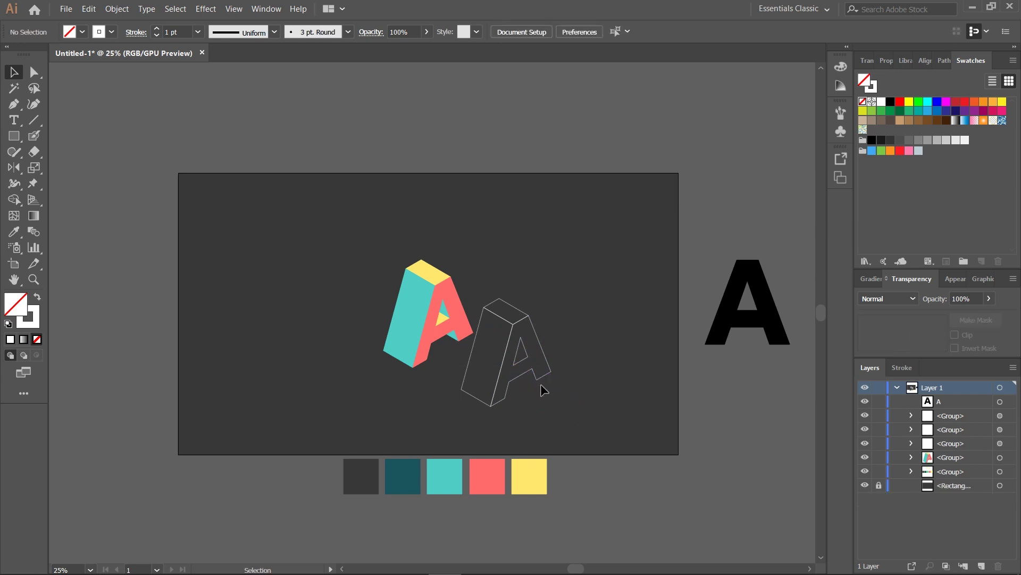
Group the remaining front, side and top outlines of the A copy.
left_click(538, 378)
left_click_drag(584, 294, 500, 398)
key("ctrl+g")
left_click(500, 345)
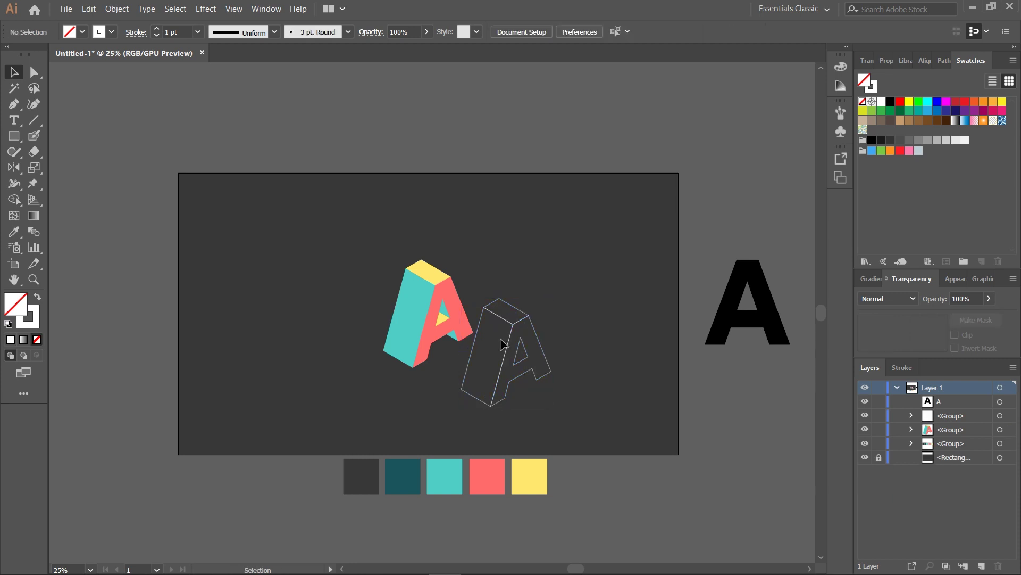
Move the outlined A over the coloured A so its side face meets the coloured front edge.
left_click_drag(508, 344, 458, 321)
left_click(512, 370)
left_click(492, 356)
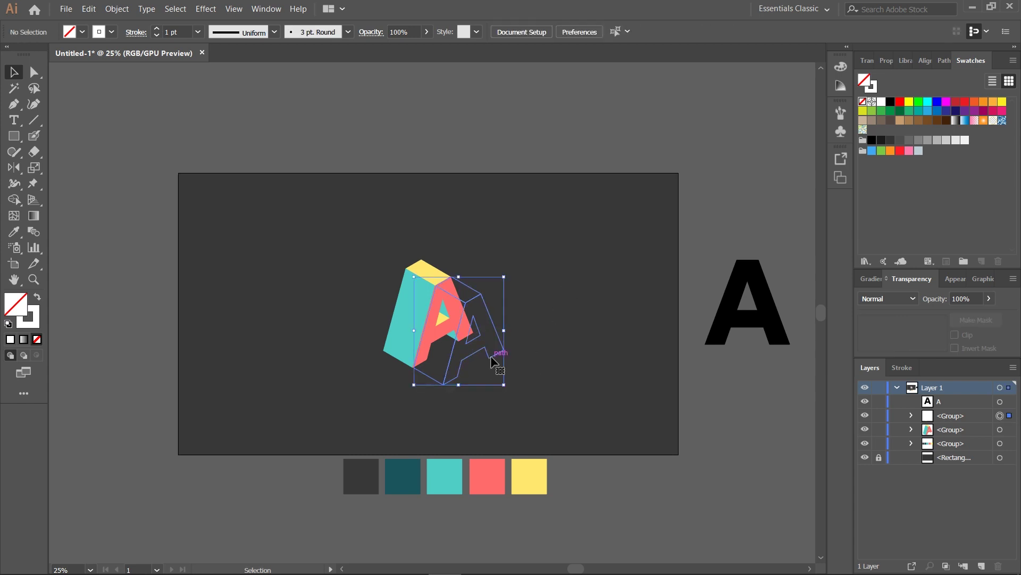
left_click(583, 362)
left_click(491, 355)
left_click(529, 347)
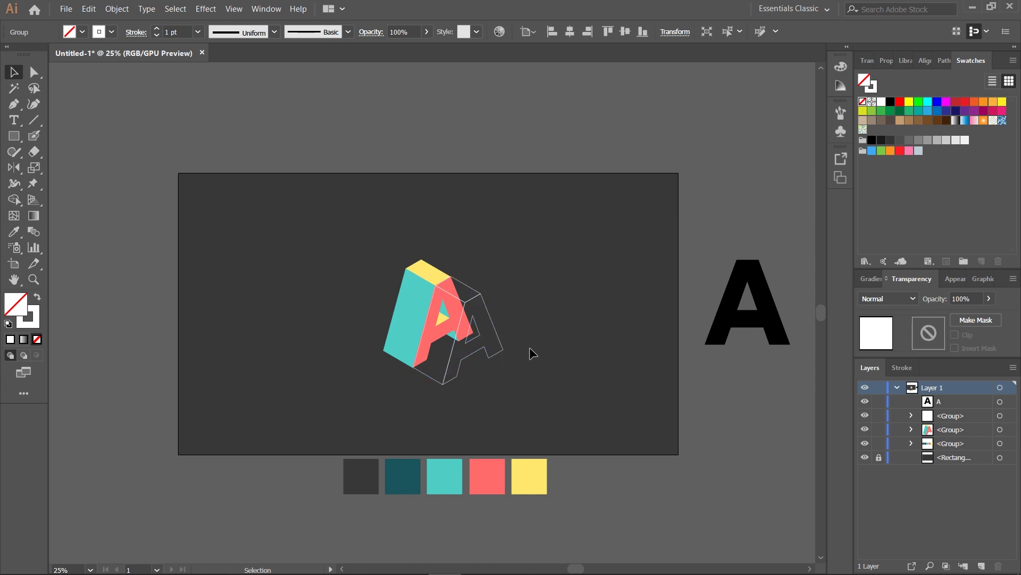
Set the stroke weight of the outlined A to 2 pt.
left_click(496, 354)
key("ctrl+z")
left_click(157, 28)
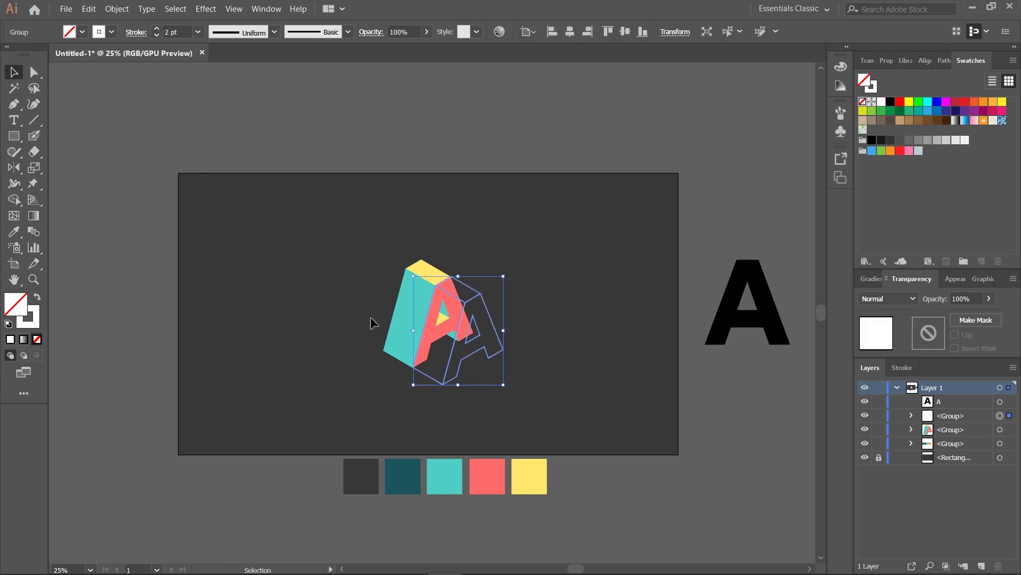
left_click(302, 254)
Group the coloured A with its outline and centre the group horizontally and vertically on the artboard.
key("ctrl+equal")
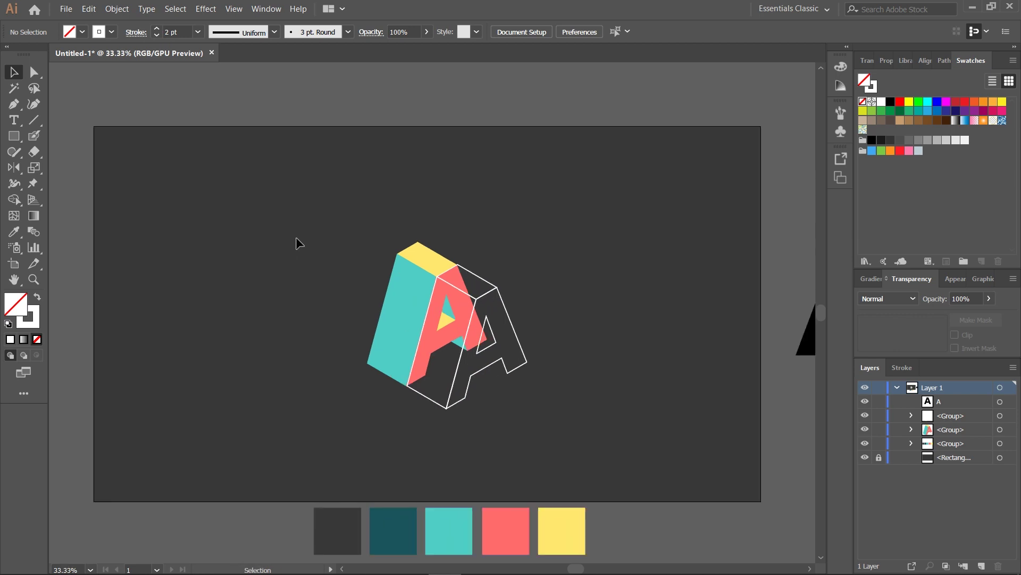
scroll(296, 237, "down", 2)
left_click_drag(336, 203, 533, 398)
key("ctrl+g")
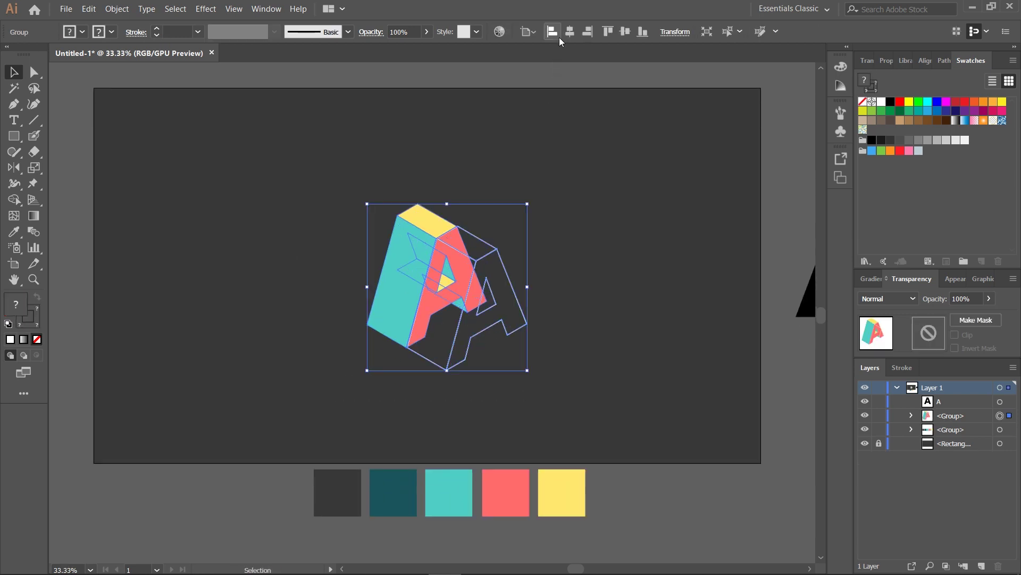
left_click(569, 32)
left_click(625, 31)
left_click(555, 316)
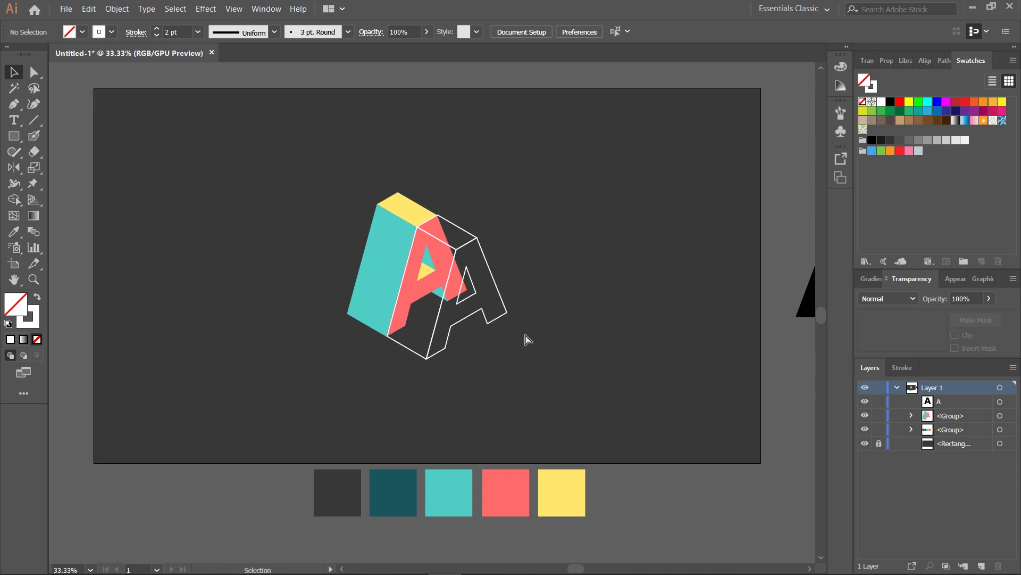
Move the finished A group to the upper-left area of the artboard.
key("ctrl+minus")
left_click_drag(405, 269, 256, 224)
left_click(490, 274)
Duplicate the black text A onto the middle of the artboard and change the copy's letter to R.
left_click_drag(757, 290, 451, 294)
double_click(451, 294)
type("R")
key("Escape")
Expand the R text into shapes and fill it with white.
left_click(117, 9)
left_click(175, 135)
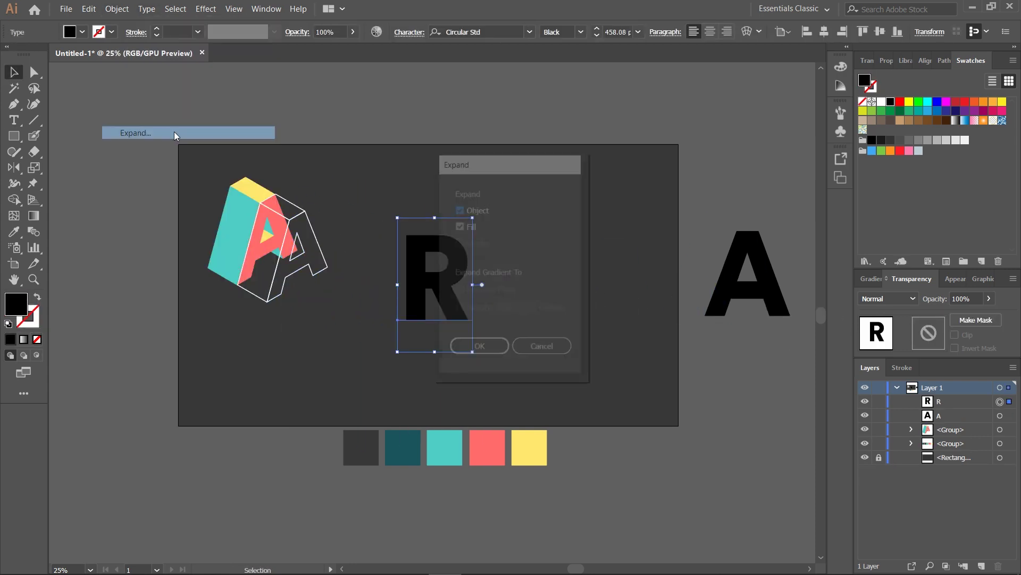
left_click(478, 344)
left_click(882, 101)
Apply 3D Extrude & Bevel to the R with the Isometric Right position and an extrude depth of 160 pt.
left_click(206, 9)
left_click(404, 87)
left_click(541, 396)
left_click(628, 153)
left_click(620, 372)
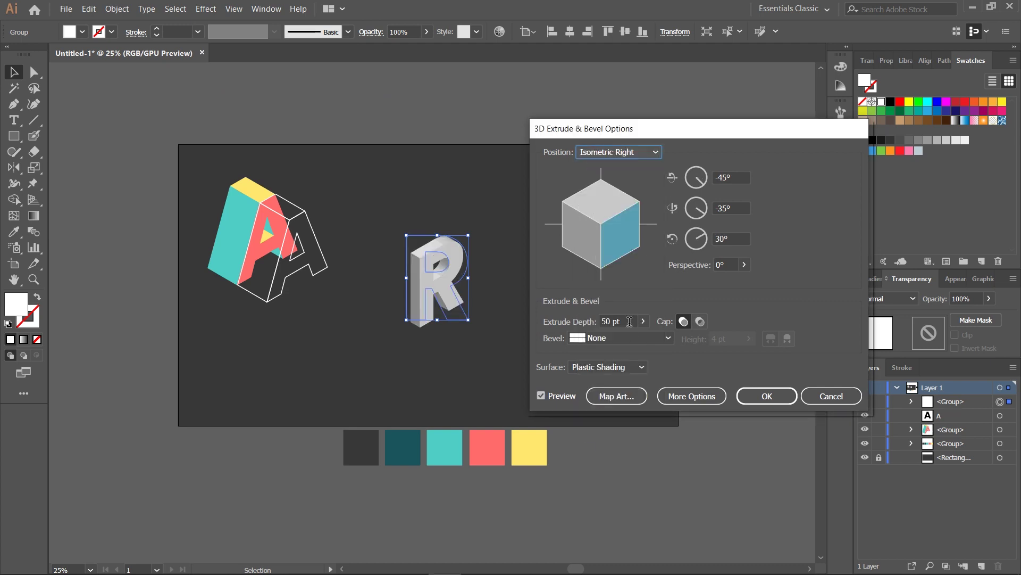
double_click(609, 322)
type("160")
key("Return")
Expand the appearance of the extruded R and ungroup it into separate faces.
left_click(117, 9)
left_click(157, 150)
left_click(453, 397)
Recolour the R's front face yellow and its large side face coral from the palette.
left_click(437, 297)
key("i")
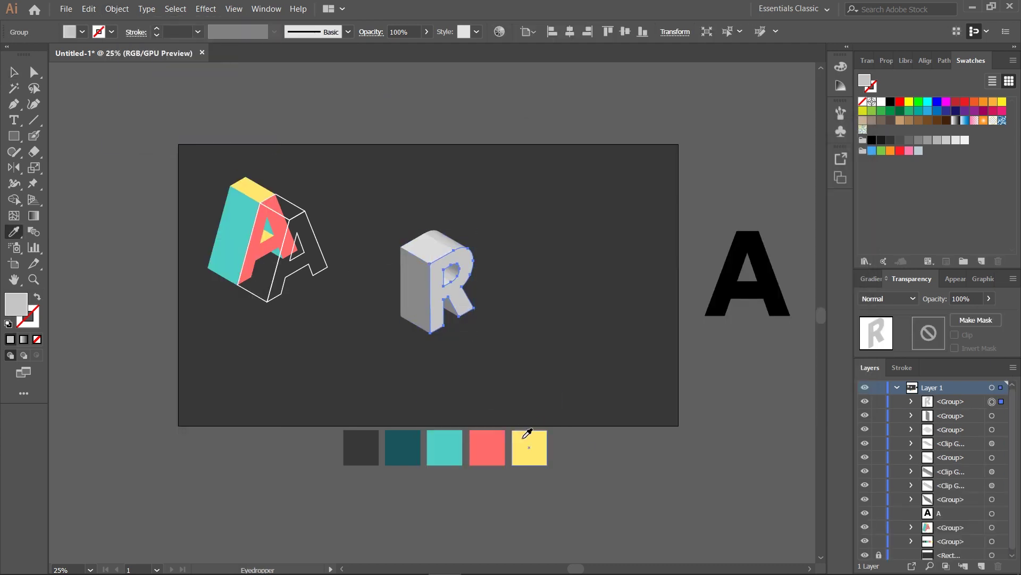
left_click(528, 436)
left_click(415, 290)
left_click(487, 447)
Unite the R's top face pieces into one shape and recolour it with the palette turquoise.
left_click(427, 248)
left_click(448, 239, "shift")
left_click(117, 10)
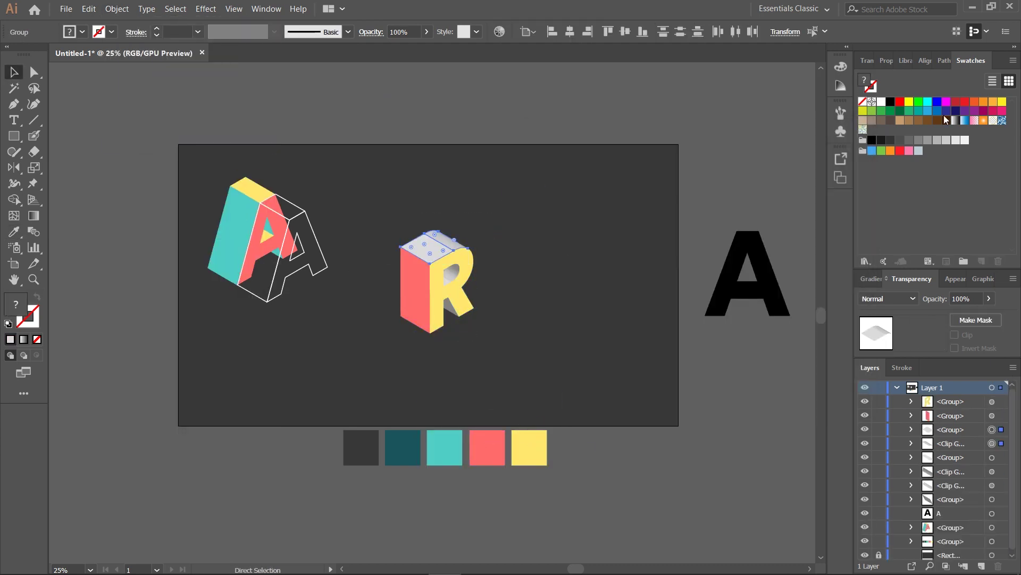
left_click(944, 61)
left_click(867, 95)
key("i")
left_click(444, 448)
key("v")
Recolour the A's inner side faces, in the hole and between the legs, with the palette's dark teal.
left_click(453, 380)
left_click(253, 234)
left_click(34, 73)
left_click(268, 224)
key("i")
left_click(402, 448)
left_click(34, 73)
left_click(278, 253)
key("i")
left_click(410, 451)
Unite the pieces inside the R's hole and recolour the R's inner faces, in the hole and between the legs, dark teal.
left_click(477, 263)
left_click(455, 266)
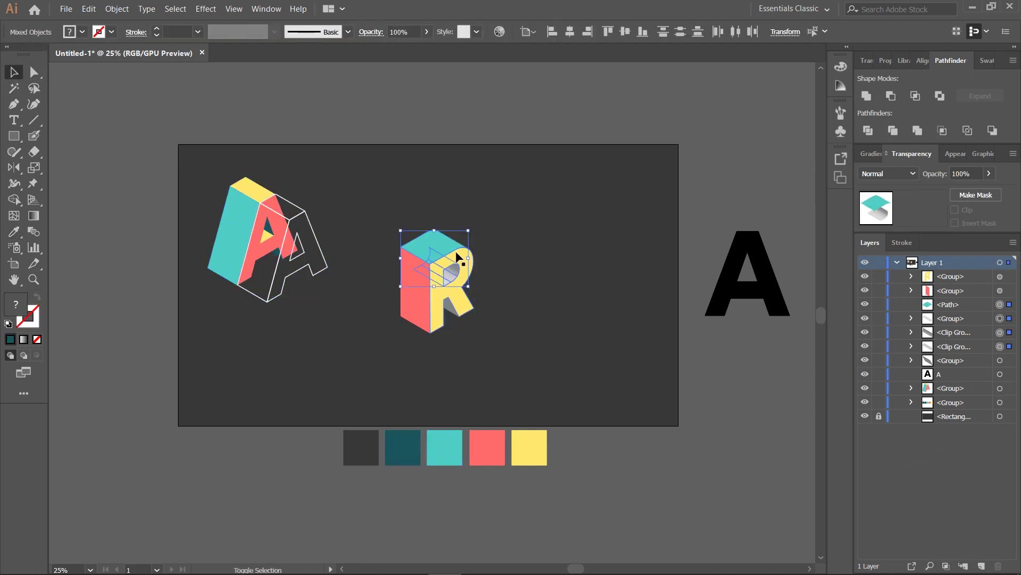
left_click(867, 96)
key("i")
left_click(403, 447)
left_click(455, 324)
key("ctrl+z")
key("v")
left_click(452, 312)
key("i")
left_click(403, 448)
key("v")
Group all faces of the coloured R and place a copy of the group beside it.
left_click_drag(373, 367, 597, 239)
key("ctrl+g")
left_click_drag(428, 271, 547, 283)
Ungroup the copied R and delete its inner face pieces.
right_click(547, 284)
left_click(581, 379)
left_click_drag(563, 324, 600, 356)
key("Delete")
Give the copied R the unfilled white outline style of the A's outline and group it.
left_click_drag(612, 235, 518, 367)
key("i")
left_click(316, 239)
key("ctrl+g")
Overlay the white outline on the coloured R with an offset, then group both and move them below the A.
left_click_drag(540, 280, 450, 284)
left_click_drag(589, 211, 384, 356)
key("ctrl+g")
left_click_drag(450, 288, 264, 360)
left_click(336, 419)
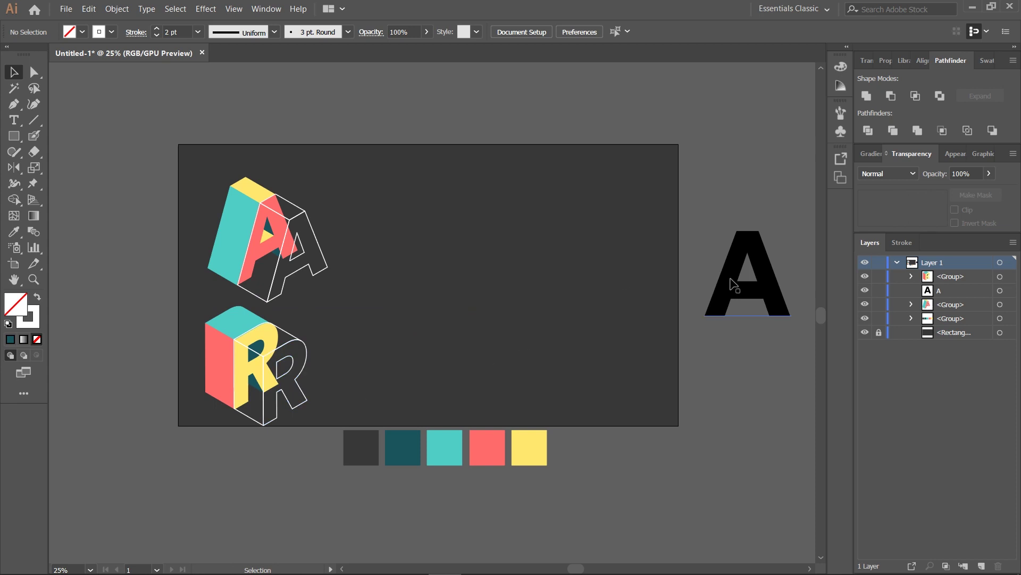
Copy the spare black A to the middle of the artboard and change its text to a capital X.
left_click_drag(735, 285, 428, 286)
double_click(428, 286)
type("x")
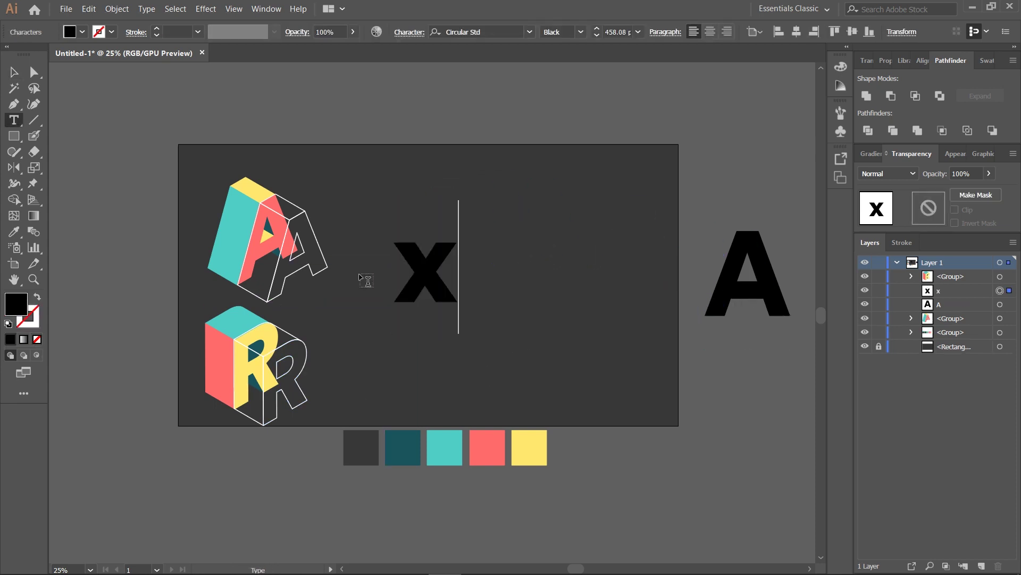
key("BackSpace")
type("X")
key("Escape")
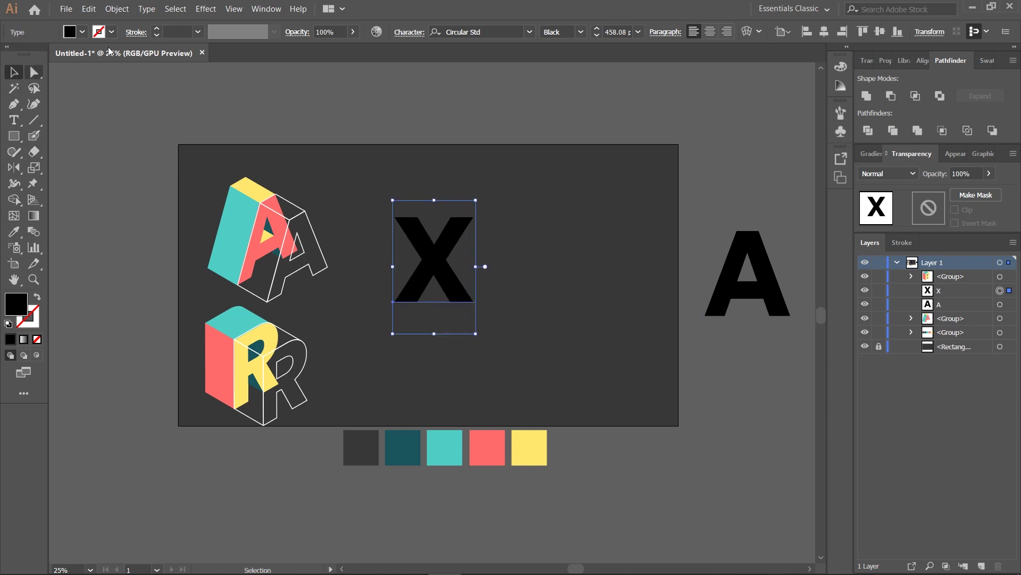
Expand the X text into shapes and centre it horizontally and vertically on the artboard.
left_click(115, 12)
left_click(156, 133)
key("Return")
left_click(569, 32)
left_click(625, 32)
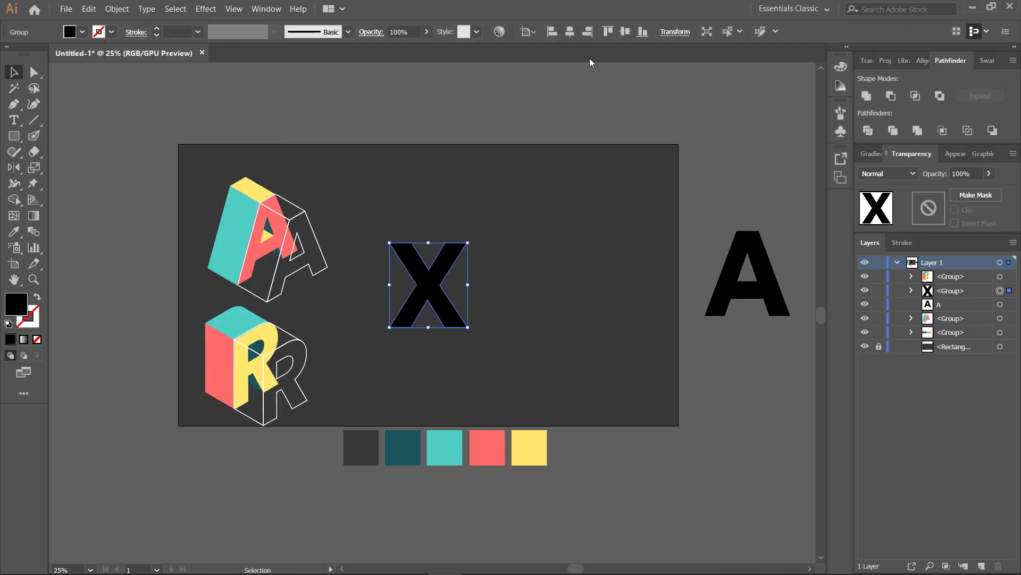
Fill the X white and apply 3D Extrude & Bevel with the Isometric Right position and an extrude depth of 160.
left_click(987, 61)
left_click(881, 102)
left_click(206, 9)
left_click(234, 38)
left_click(544, 395)
left_click(620, 152)
left_click(612, 382)
left_click_drag(624, 320, 584, 319)
type("160")
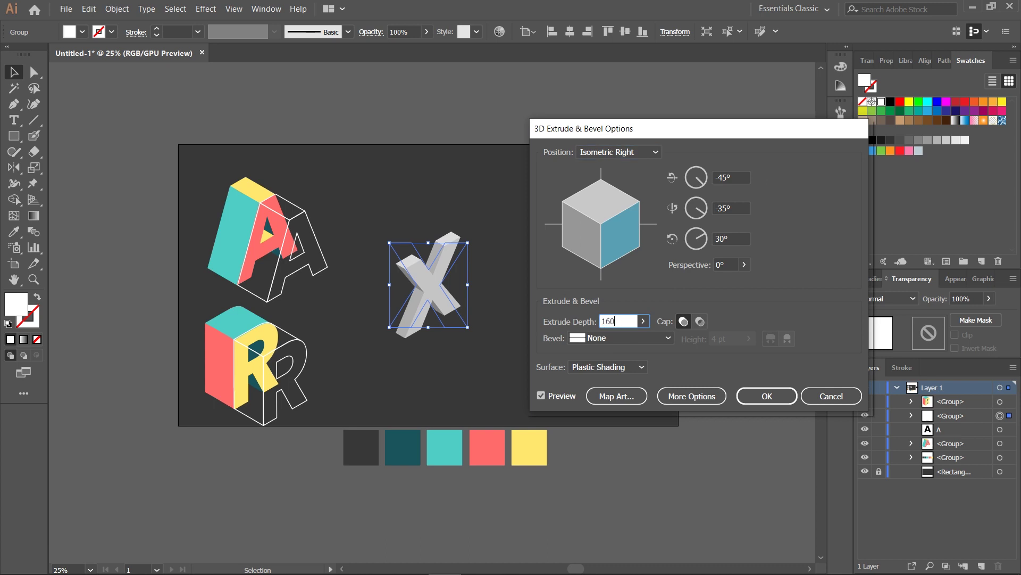
key("Return")
Expand the appearance of the extruded X and ungroup it into separate faces.
left_click(117, 9)
left_click(157, 147)
right_click(424, 299)
left_click(452, 396)
right_click(449, 296)
left_click(479, 393)
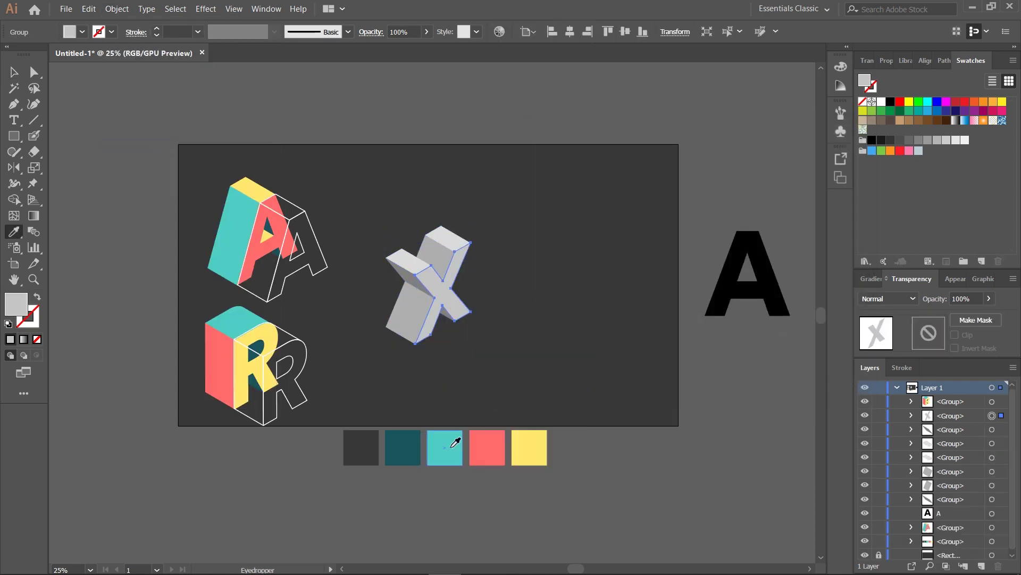
Recolour the X's front face turquoise, its lower side face dark teal and the underside of its upper-left arm coral.
left_click(444, 447)
left_click(411, 315)
key("i")
left_click(403, 447)
left_click(410, 277)
left_click(488, 448)
Recolour the X's two top faces yellow and the side face of its upper-right arm coral.
left_click(409, 261)
left_click(530, 447)
left_click(448, 238)
left_click(530, 448)
left_click(436, 258)
left_click(487, 447)
Recolour the small inner face between the X's legs with the palette's dark teal.
left_click(13, 72)
left_click(448, 315)
left_click(14, 232)
left_click(403, 447)
Darken the coral underside of the X's upper-left arm by setting its fill brightness to 72%.
left_click(14, 72)
left_click(412, 281)
left_click(657, 208)
left_click(411, 275)
double_click(16, 304)
double_click(589, 284)
type("70")
key("Return")
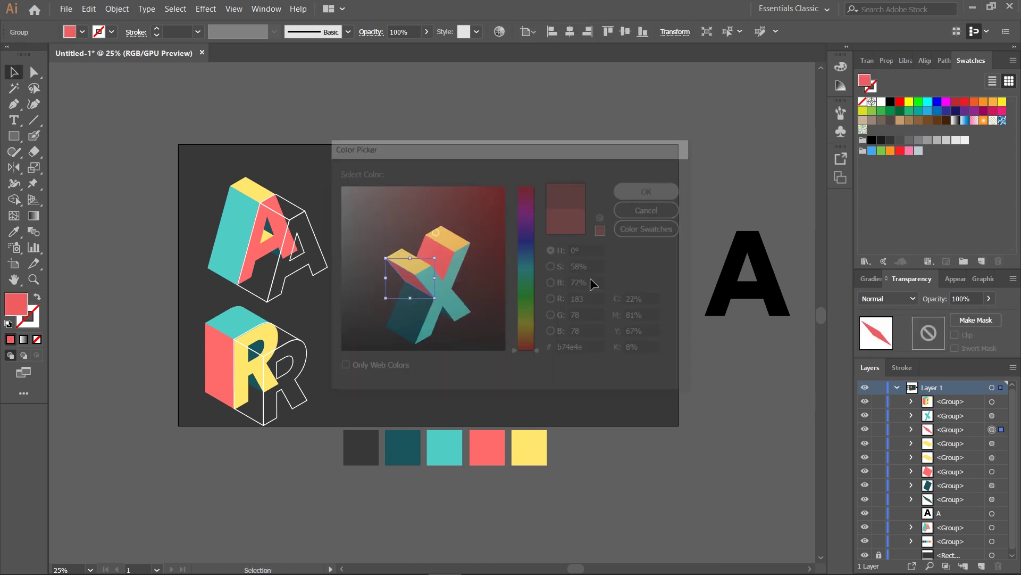
Group all faces of the coloured X and place a copy of the group to its right.
left_click_drag(368, 356, 490, 213)
key("ctrl+g")
left_click_drag(427, 304, 572, 321)
Ungroup the copied X and delete its inner face between the legs.
right_click(571, 321)
left_click(607, 417)
left_click(617, 372)
left_click(592, 336)
key("Delete")
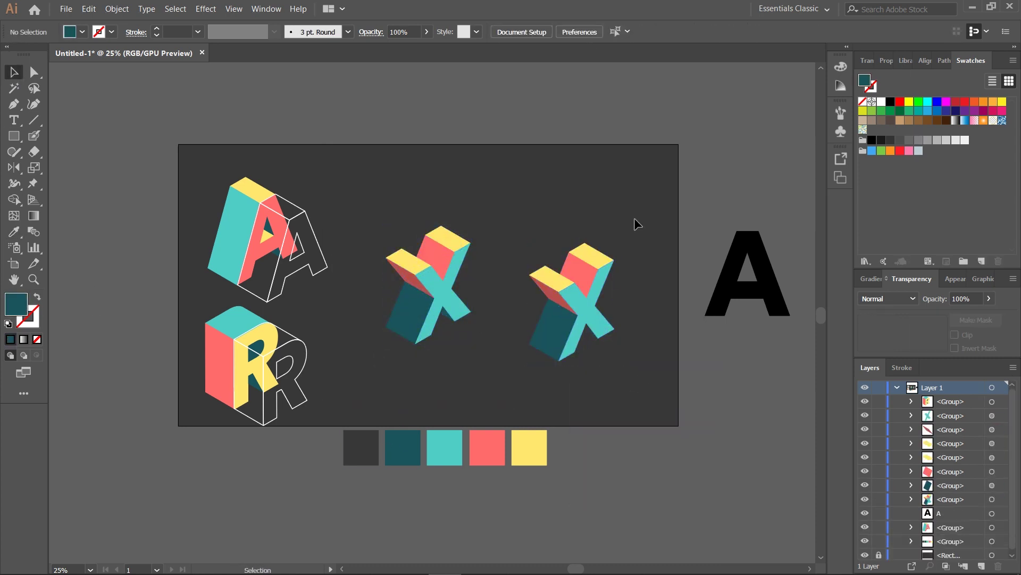
Turn the copied X into unfilled outlines with a white stroke.
left_click_drag(634, 219, 513, 372)
left_click(881, 101)
key("shift+x")
left_click(621, 345)
Add an anchor point to the upper-right arm's side face in the X outline and move its corner onto the adjoining edge.
key("a")
left_click(558, 280)
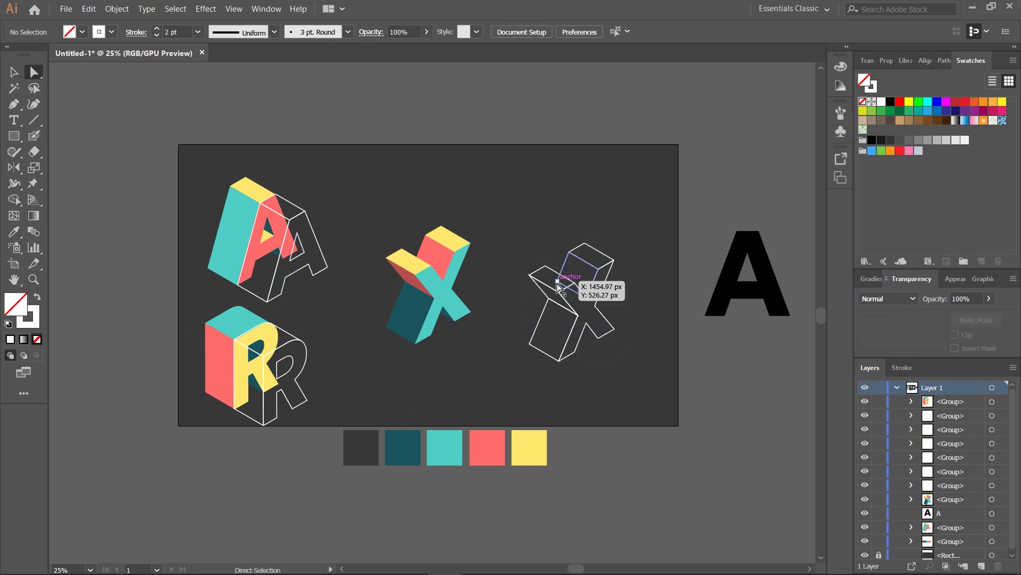
left_click_drag(557, 282, 560, 276)
key("ctrl+equal")
key("ctrl+equal")
key("ctrl+equal")
left_click(14, 104)
left_click(466, 340)
key("a")
left_click_drag(466, 340, 435, 310)
left_click(526, 401)
Adjust the remaining corner points of the X outline so its neighbouring edges line up.
left_click(477, 350)
left_click_drag(350, 311, 352, 313)
left_click(385, 253)
left_click_drag(483, 421, 481, 420)
left_click(625, 378)
key("ctrl+minus")
key("ctrl+minus")
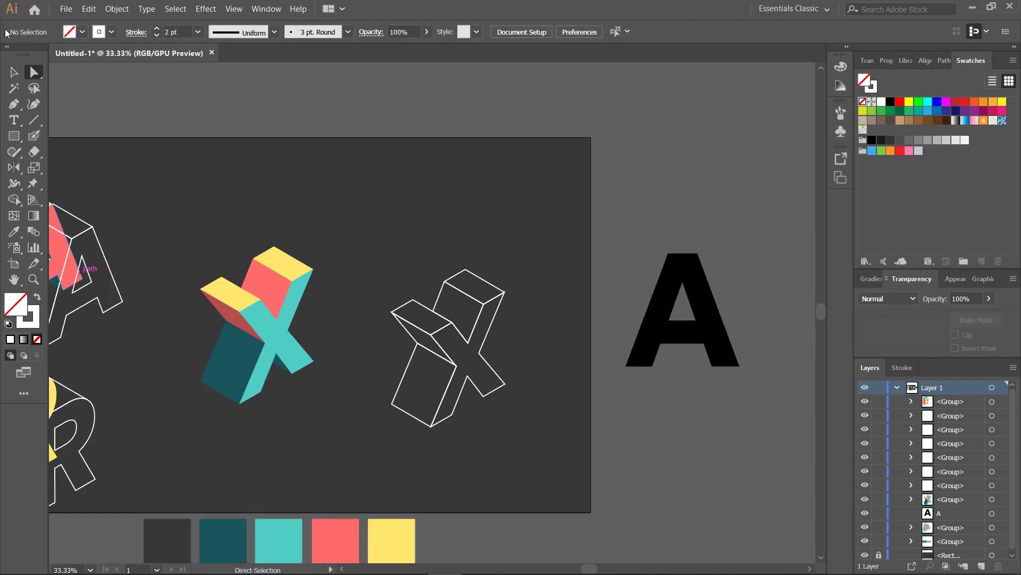
Group the white X outline and overlay it on the coloured X with an offset towards the lower right.
left_click(14, 73)
left_click_drag(367, 244, 539, 466)
key("ctrl+g")
left_click_drag(456, 358, 302, 355)
left_click(328, 392)
left_click_drag(329, 393, 330, 392)
left_click(453, 387)
key("ctrl+minus")
key("ctrl+0")
key("ctrl+minus")
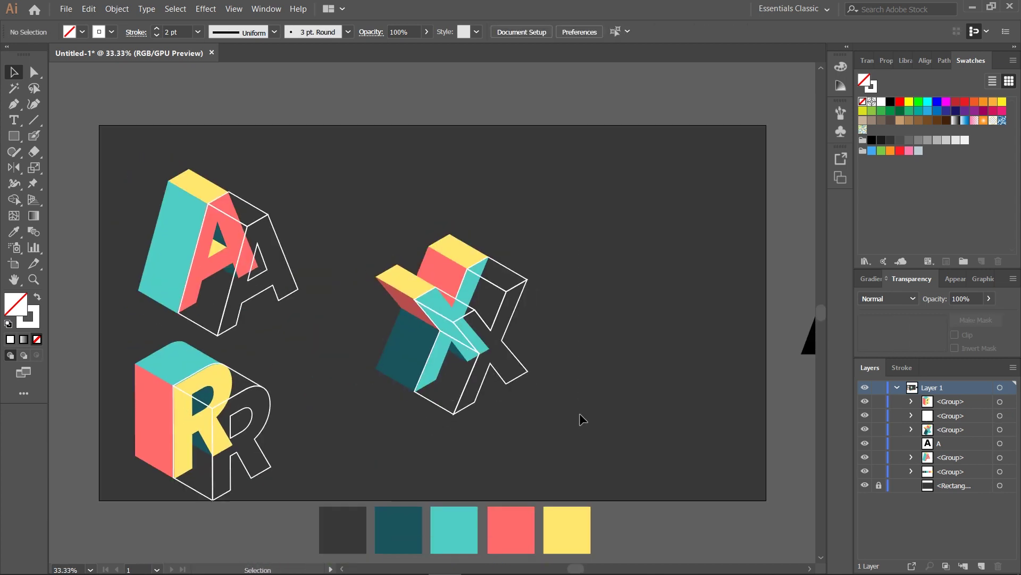
Group the coloured X with its outline and move the group closer to the A and R.
left_click_drag(579, 413, 377, 229)
key("v")
key("ctrl+g")
left_click_drag(423, 306, 360, 336)
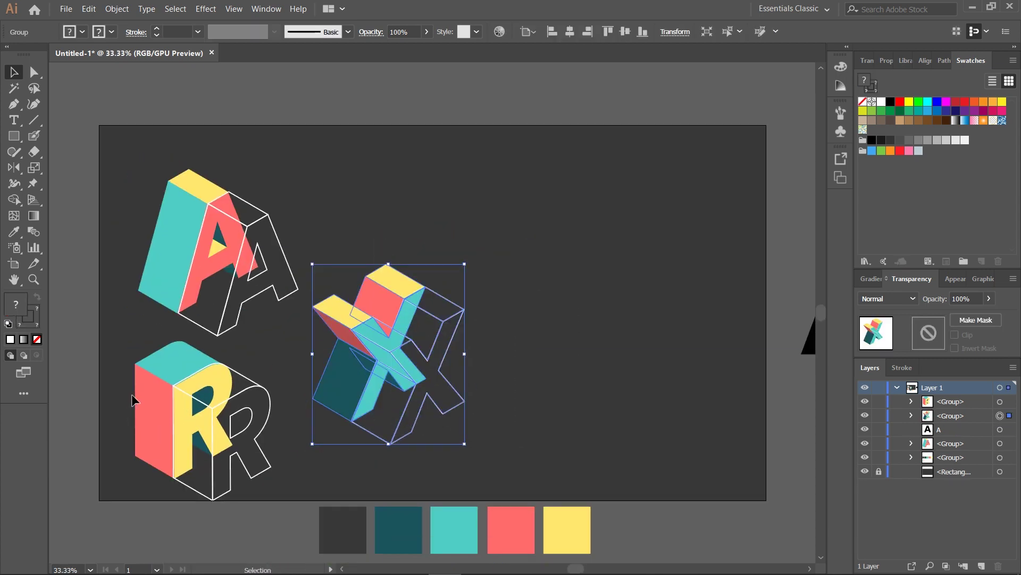
Place the R at the right of the artboard and the X in the middle, centring them vertically.
left_click_drag(203, 414, 629, 321)
left_click_drag(342, 364, 425, 325)
left_click(627, 31)
Centre the A vertically on the artboard and move it closer to the X.
left_click_drag(183, 155, 279, 348)
left_click(625, 32)
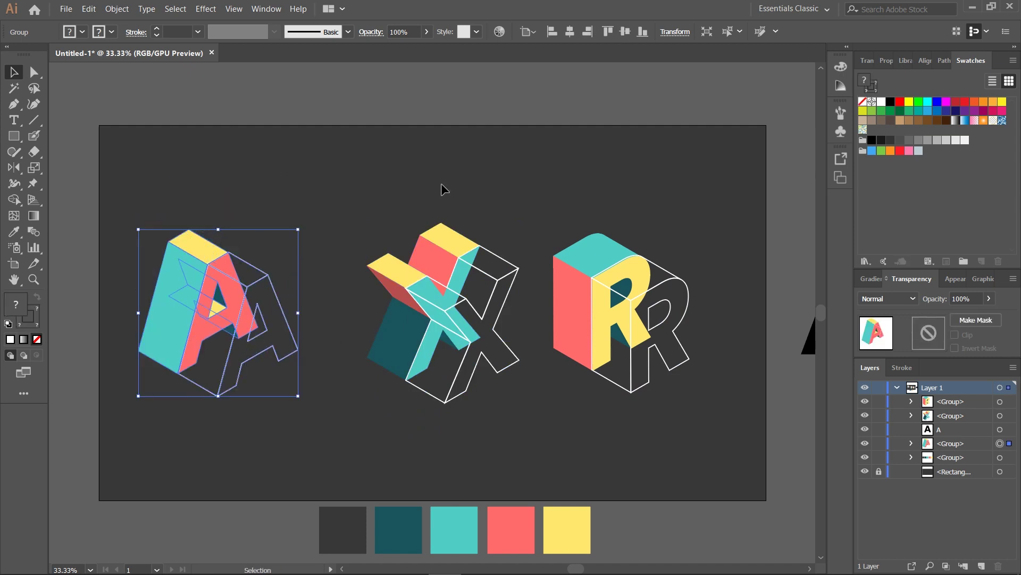
left_click_drag(201, 330, 251, 330)
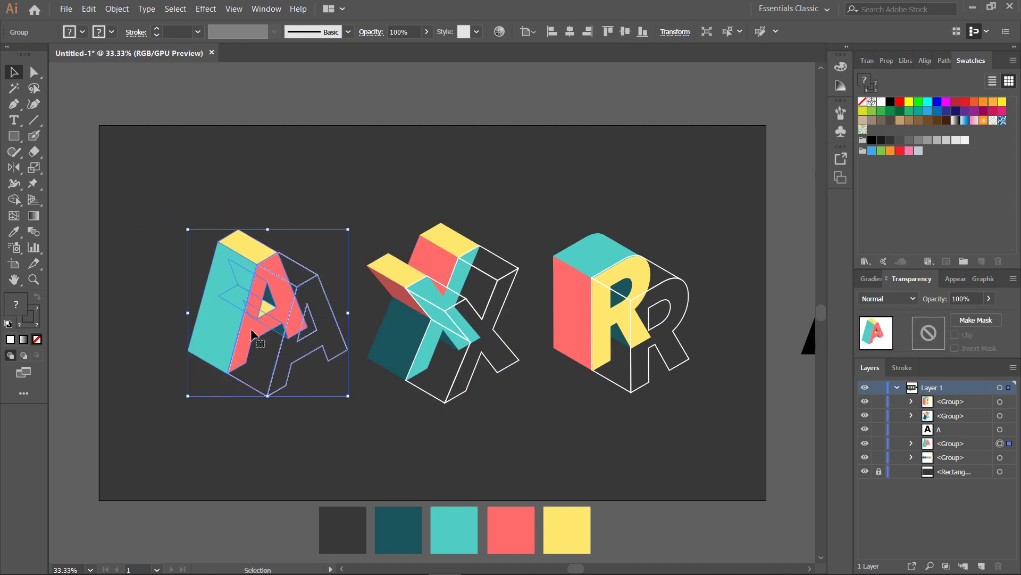
left_click(457, 177)
key("ctrl+minus")
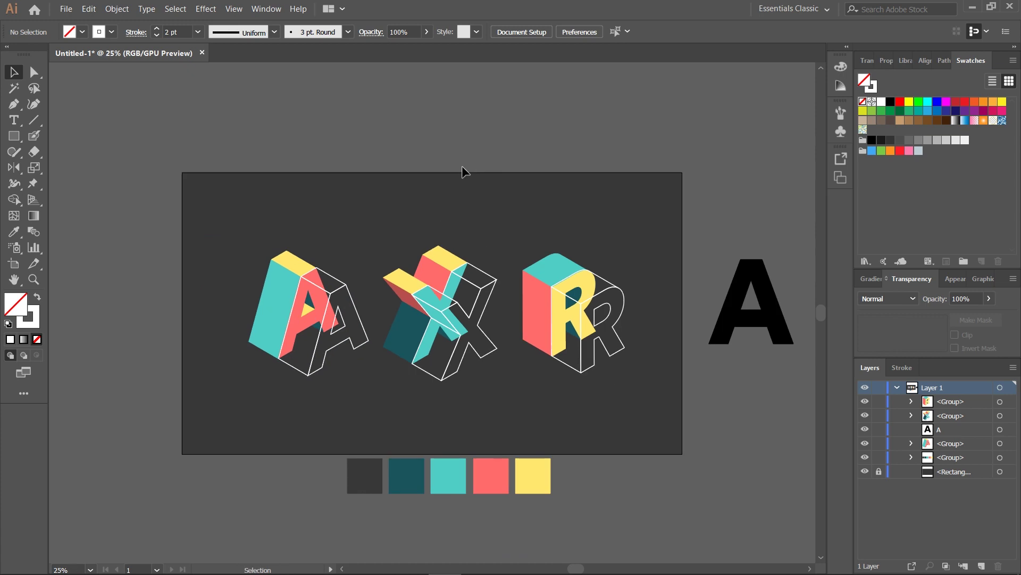
key("ctrl+plus")
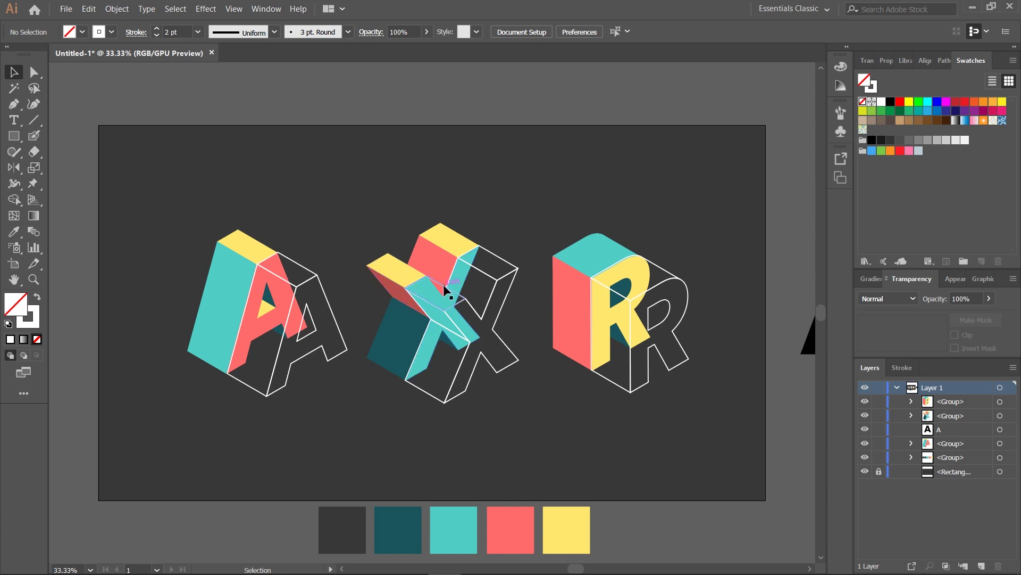
Draw a small circle above the A and fill it with the turquoise of the A's side face.
left_click_drag(16, 142, 64, 168)
left_click_drag(310, 188, 324, 203)
key("i")
left_click(218, 320)
Extrude the turquoise circle above the A in 3D with the Isometric Left position and a depth of 30 pt.
left_click(206, 8)
left_click(405, 87)
left_click(620, 153)
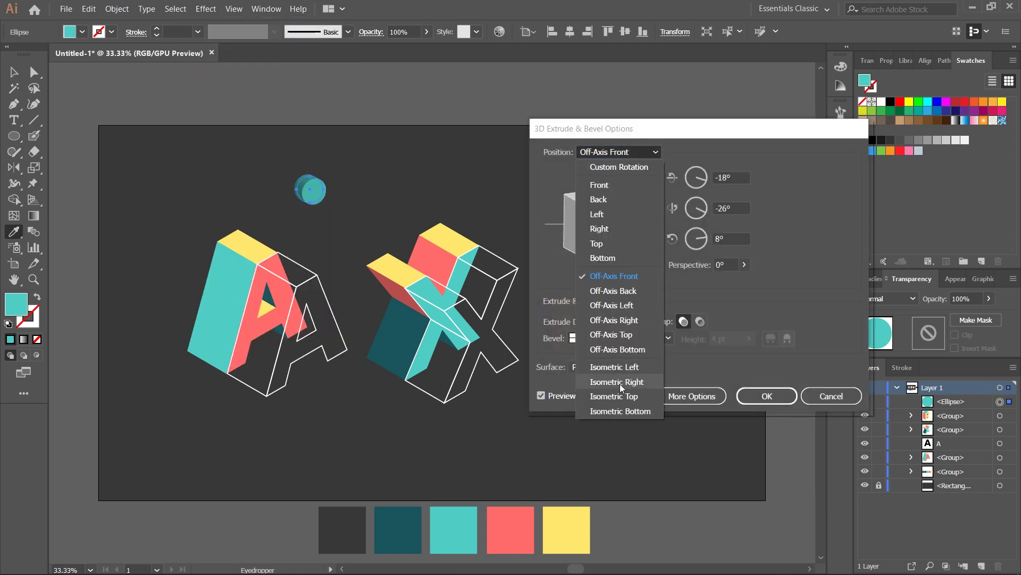
left_click(619, 382)
left_click(610, 151)
left_click(629, 369)
double_click(624, 322)
type("30")
key("Return")
Duplicate the extruded circle above the A and scale the pieces into a wide disc and a small cylinder.
left_click(14, 72)
left_click(326, 216)
left_click(311, 190)
left_click_drag(323, 202, 253, 215)
left_click(334, 228)
left_click(270, 210)
left_click(245, 203)
left_click(303, 183, "shift")
Expand the wide disc's appearance, ungroup it and fill its front face with the coral palette colour.
left_click(117, 9)
left_click(152, 142)
right_click(223, 202)
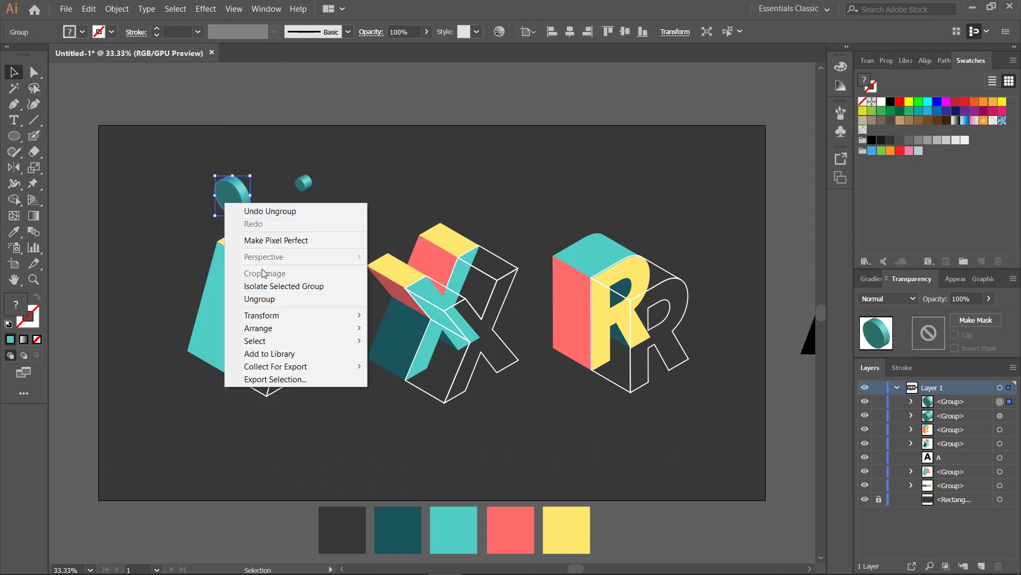
left_click(250, 296)
left_click(507, 523)
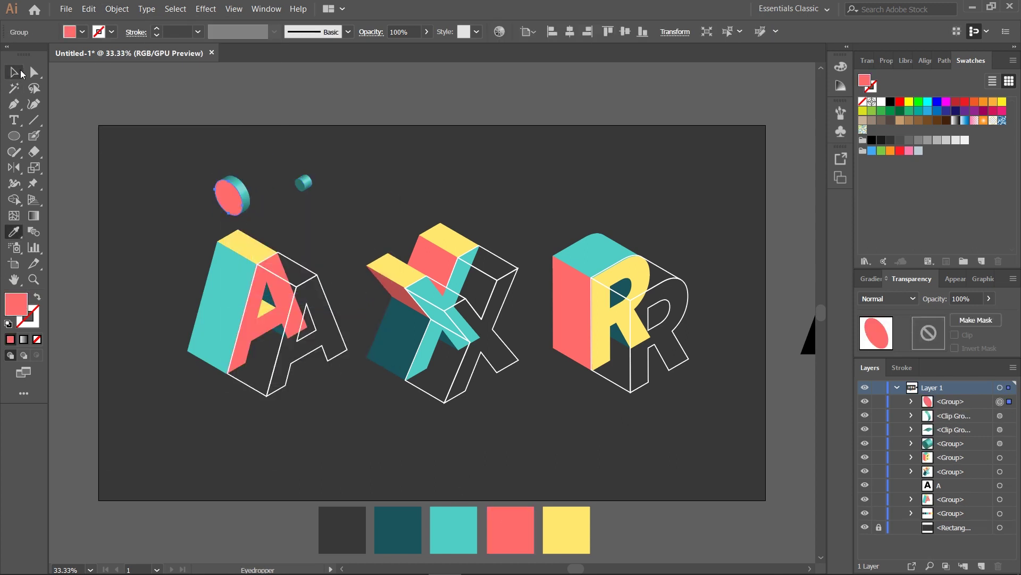
Unite the disc's side pieces into one shape and fill it with the dark teal palette colour.
left_click(246, 198)
left_click(943, 60)
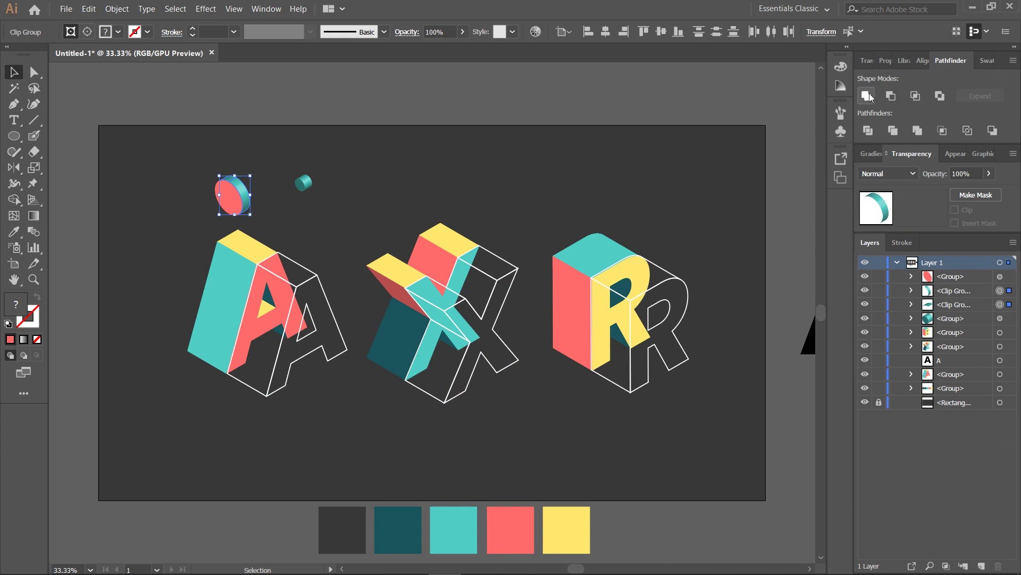
left_click(866, 96)
key("i")
left_click(461, 522)
left_click(399, 528)
Group the coral disc with its dark teal side, shrink it and place it on the A's turquoise side face.
left_click(14, 72)
left_click_drag(202, 158, 267, 213)
key("ctrl+g")
left_click_drag(234, 177, 223, 306)
Expand the small extruded cylinder's appearance and enlarge it slightly.
left_click(254, 195)
left_click(182, 176)
left_click_drag(327, 197, 282, 165)
left_click(117, 9)
left_click(169, 133)
left_click(377, 367)
left_click(117, 9)
left_click(172, 132)
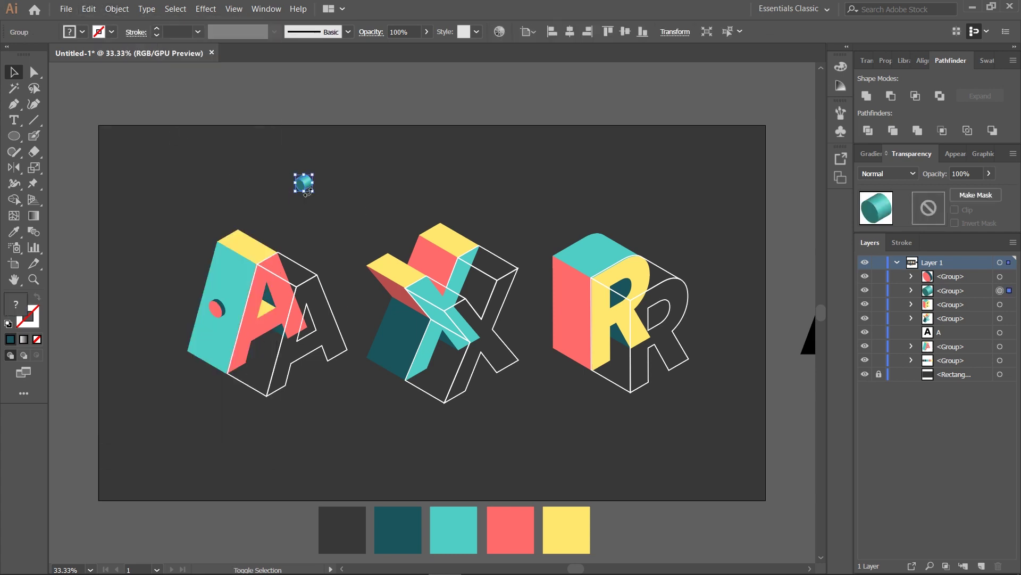
left_click_drag(303, 191, 305, 206)
left_click(350, 178)
Ungroup the cylinder and fill its front ellipse with the yellow palette colour.
right_click(307, 184)
left_click(341, 280)
left_click(335, 227)
left_click(304, 203)
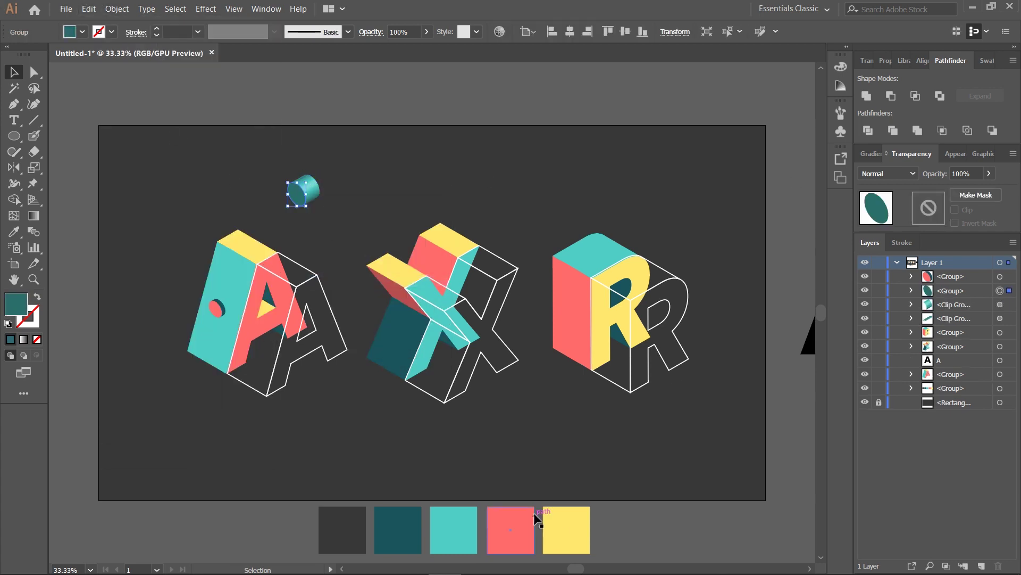
key("i")
left_click(556, 532)
Unite the cylinder's side pieces into one shape and fill it with white.
left_click_drag(326, 151, 290, 200)
left_click(296, 194, "shift")
left_click(867, 96)
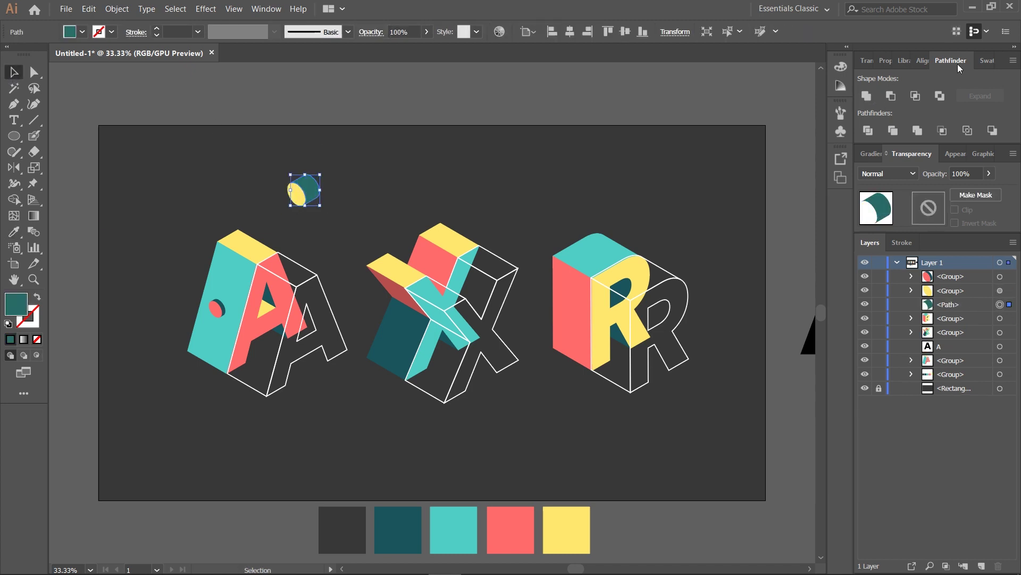
left_click(986, 61)
left_click(881, 101)
Group the yellow and white cylinder, place it on the A's coral disc and bring it to the front.
left_click_drag(386, 151, 213, 311)
key("ctrl+g")
left_click(324, 200)
key("ctrl+shift+bracketright")
left_click(344, 235)
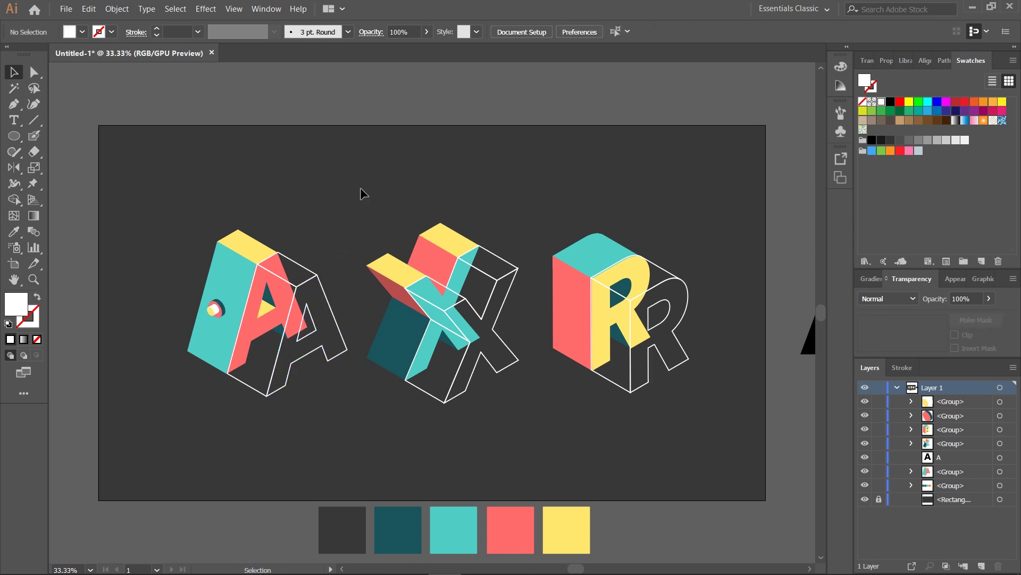
Copy the small cylinder from the A into the empty space below the R and ungroup the copy.
scroll(334, 443, "down", 2)
left_click_drag(215, 259, 566, 257)
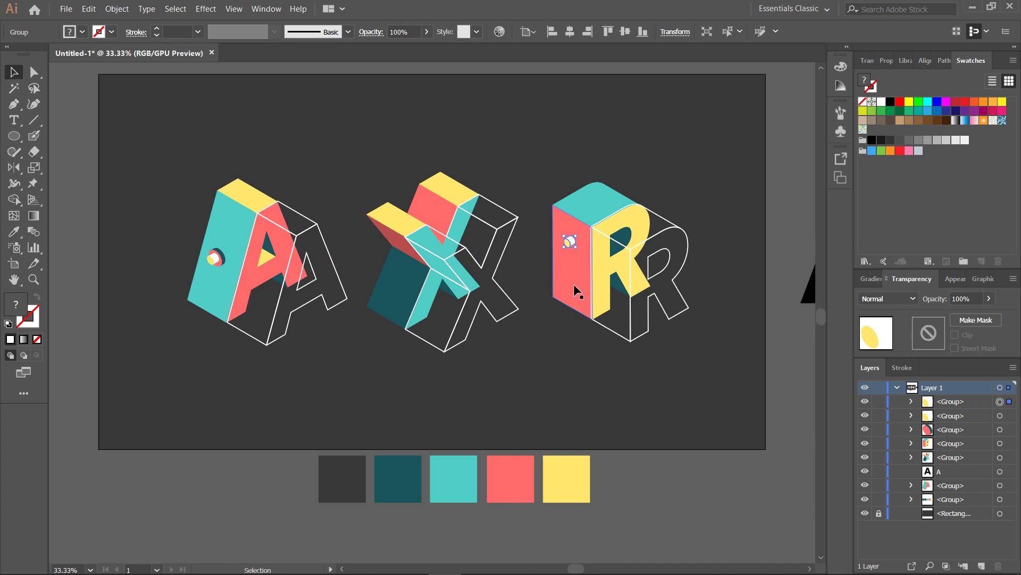
left_click(536, 374)
left_click_drag(573, 242, 538, 372)
right_click(538, 371)
left_click(574, 466)
Fill the copied cylinder's side with turquoise, group it and place it on the R's coral side face.
left_click(556, 393)
left_click(532, 374)
left_click(556, 371)
left_click(534, 372)
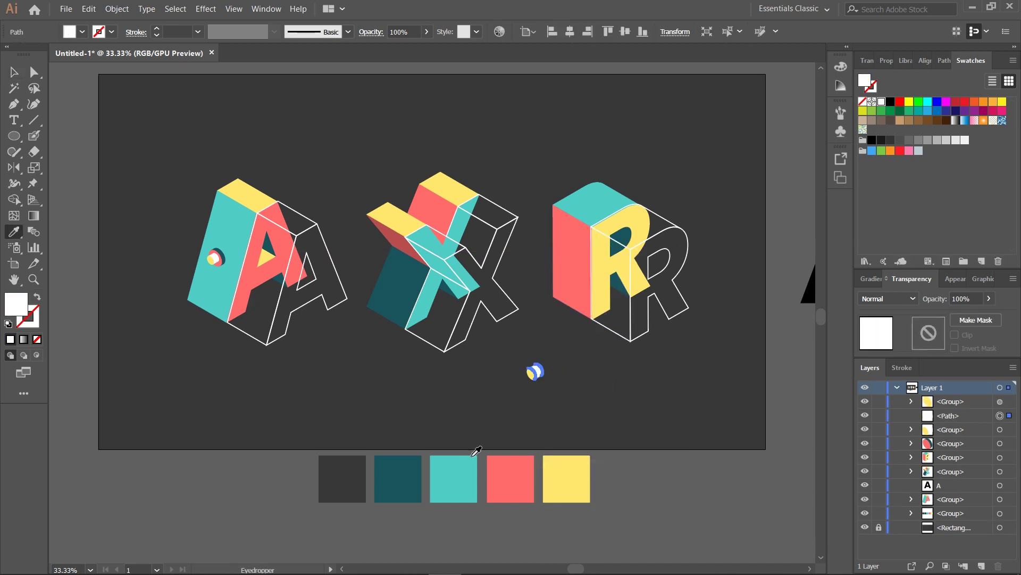
left_click_drag(557, 396, 570, 245)
key("ctrl+g")
left_click(542, 382)
left_click_drag(571, 251, 570, 247)
Ungroup the R's cylinder, add a larger copy of its yellow end at the back and fill it dark teal.
key("ctrl+shift+a")
key("ctrl+equal")
key("ctrl+equal")
right_click(426, 278)
left_click(460, 374)
left_click_drag(421, 319, 435, 312)
key("i")
left_click(547, 392)
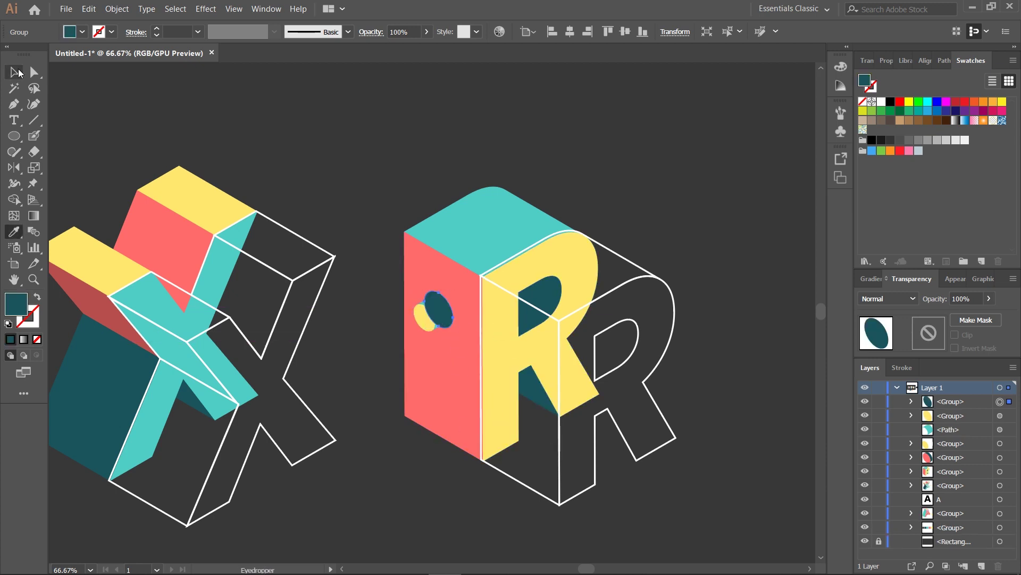
Send the dark teal ellipse behind the R's cylinder.
key("ctrl+bracketleft")
key("ctrl+bracketleft")
key("ctrl+bracketleft")
key("ctrl+bracketleft")
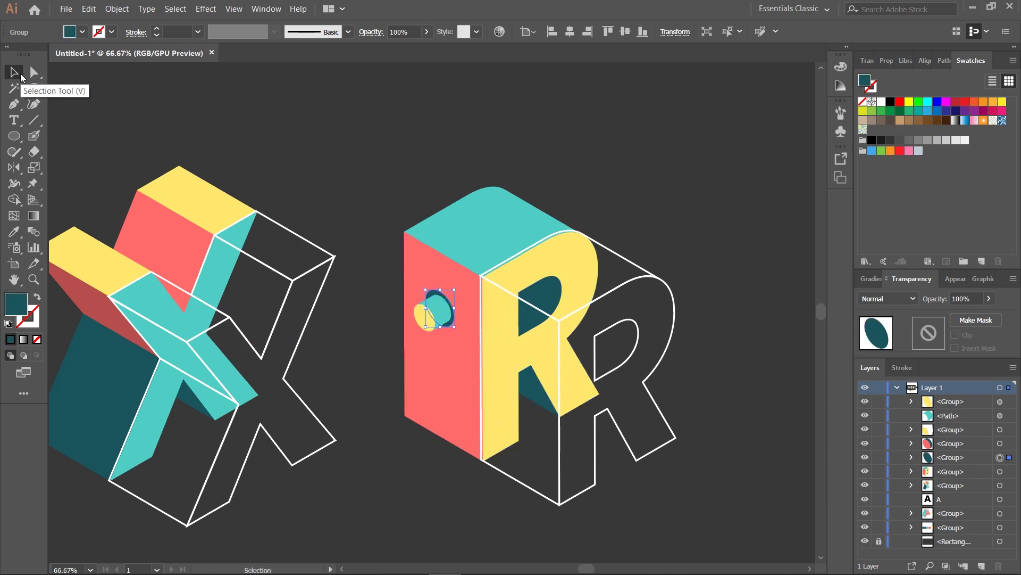
Group the yellow end and turquoise side of the R's cylinder.
left_click(316, 170)
left_click(422, 320)
left_click(445, 314, "shift")
key("ctrl+g")
left_click(388, 182)
left_click(445, 295)
left_click(380, 256)
Duplicate the cylinder and its dark teal ellipse lower down on the R's side face.
scroll(396, 249, "down", 3)
left_click(425, 234)
left_click(452, 229, "shift")
left_click_drag(439, 225, 437, 296)
key("ctrl+shift+a")
key("ctrl+equal")
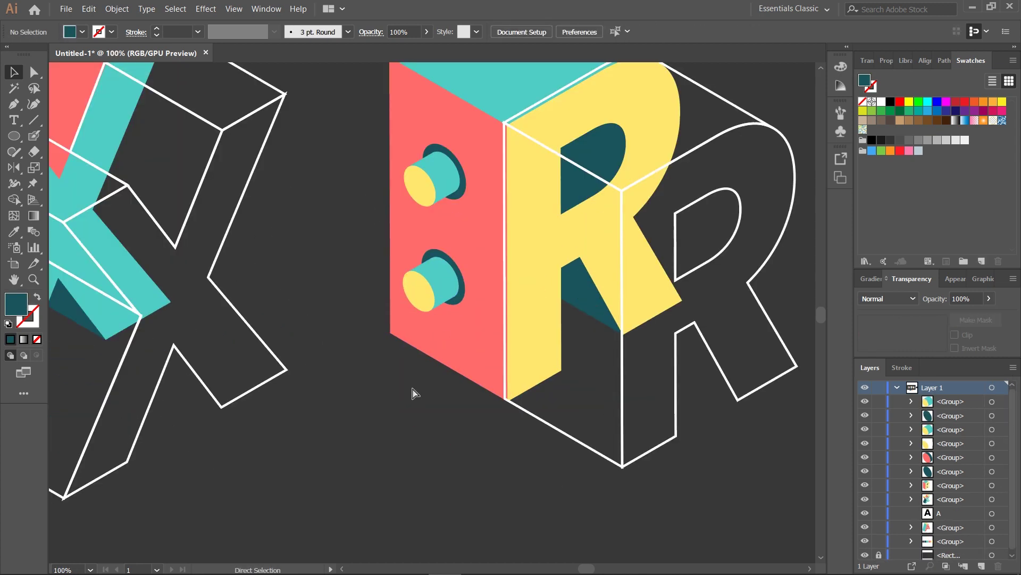
key("ctrl+minus")
key("ctrl+minus")
key("ctrl+minus")
left_click_drag(591, 568, 584, 569)
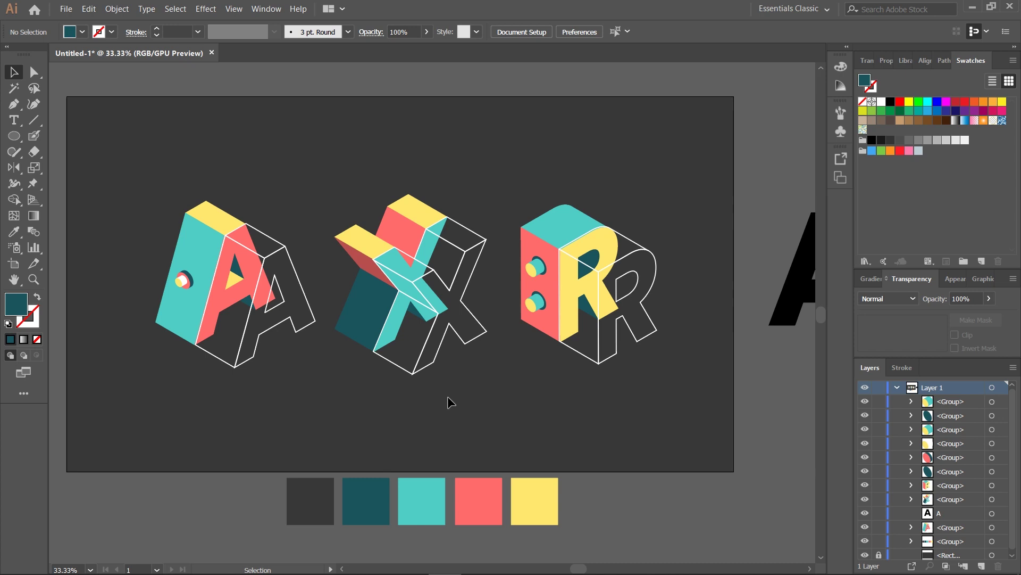
key("ctrl+minus")
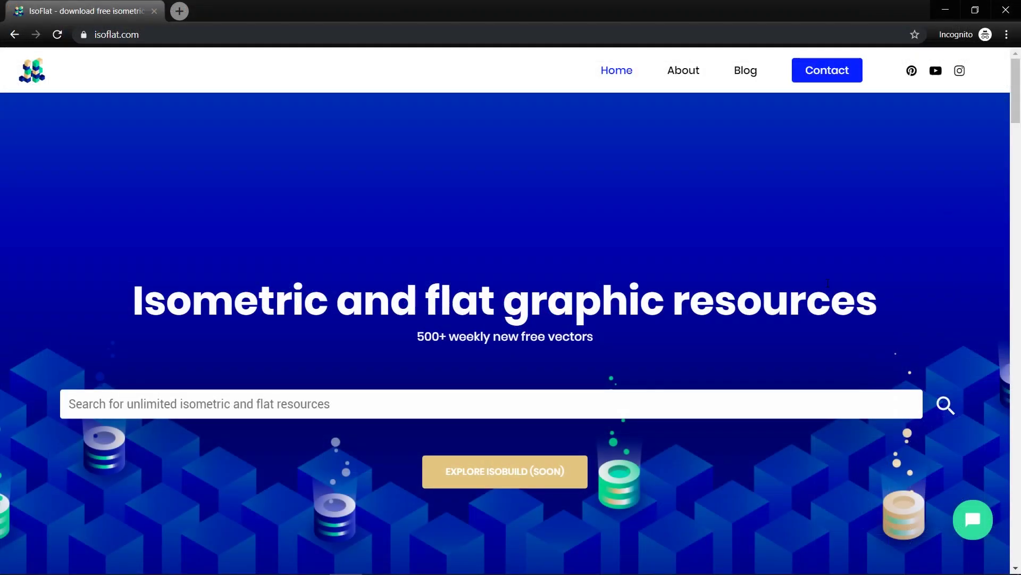
On isoflat.com, search for "isometric grid" and open the "Free Isometric Grid Download" result.
left_click(720, 400)
type("isof")
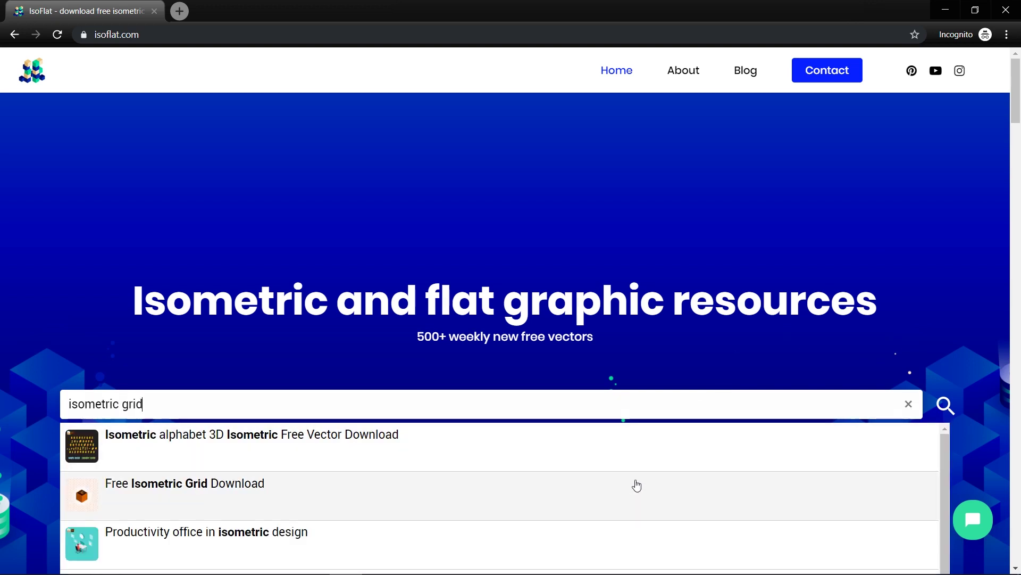
left_click(632, 489)
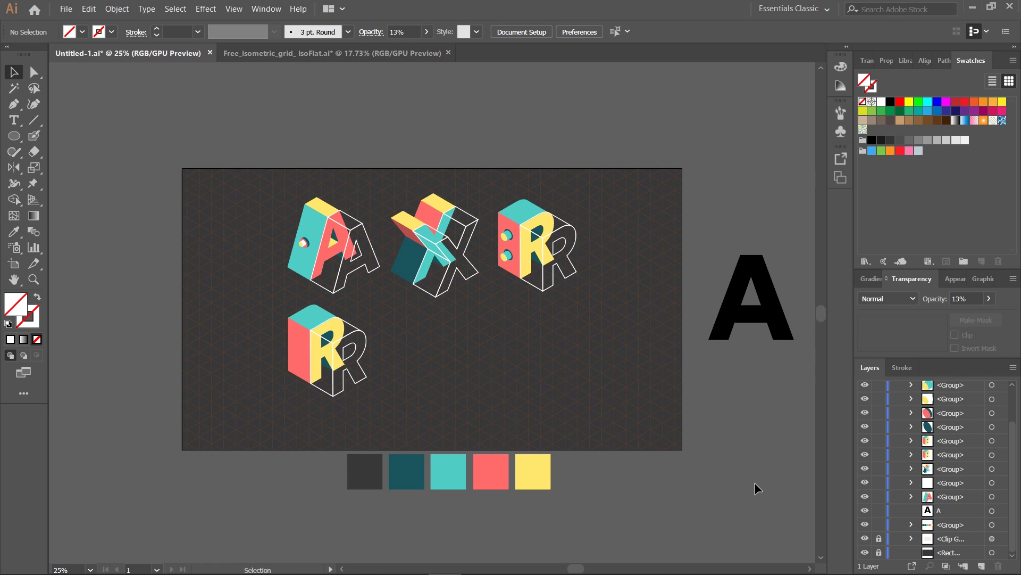
Shift the A and its button slightly to the left over the isometric grid.
key("ctrl+plus")
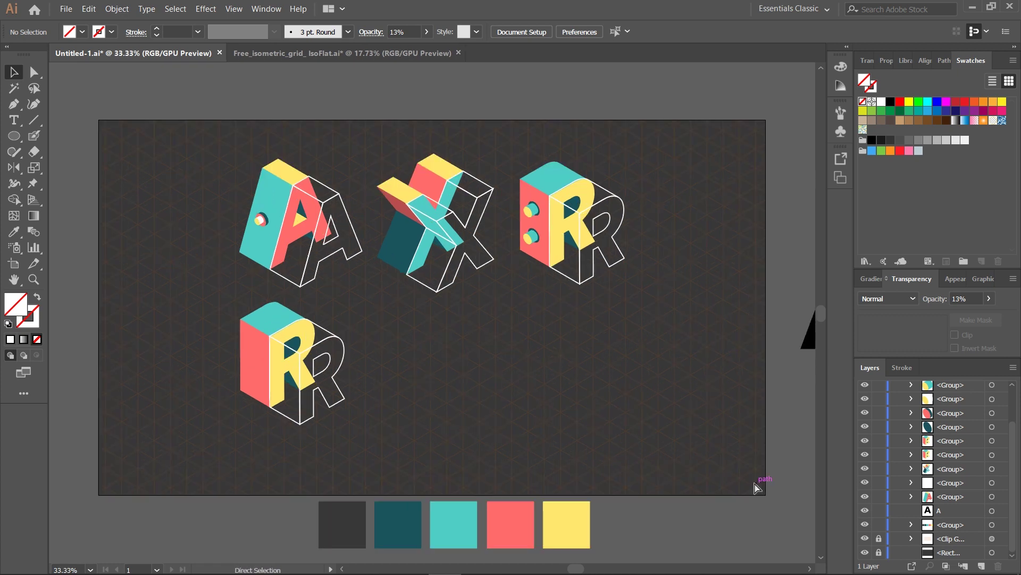
key("ctrl+plus")
left_click(267, 246)
left_click_drag(447, 315, 432, 314)
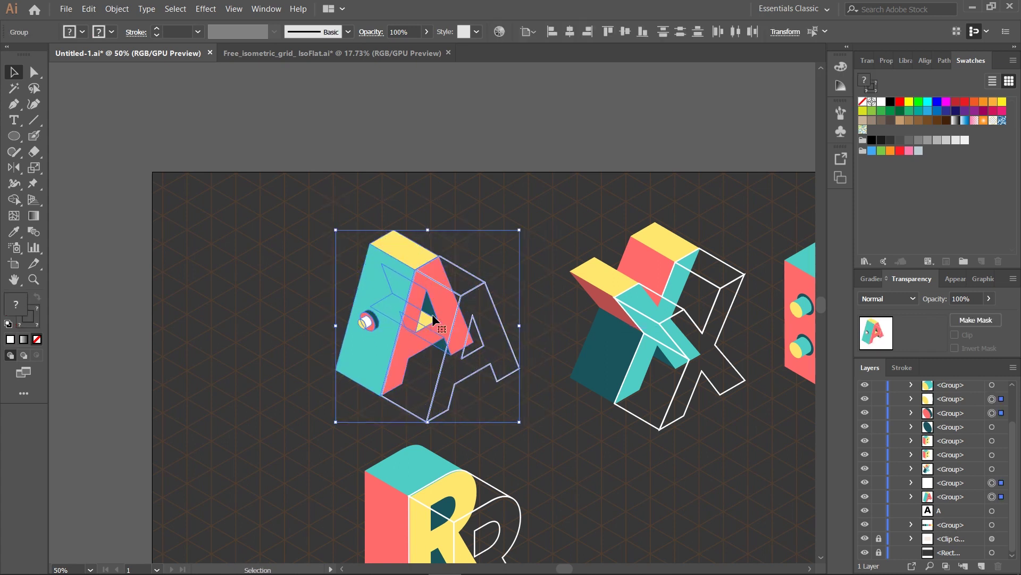
left_click(515, 450)
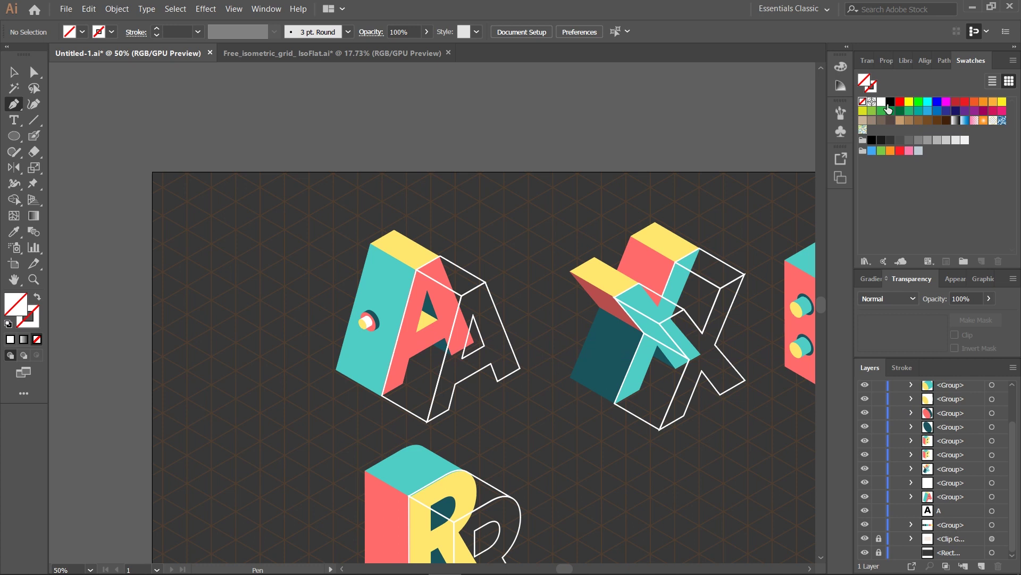
Draw an unfilled white 1 pt path from the A's button along the grid, down and across to the lower R.
left_click(37, 339)
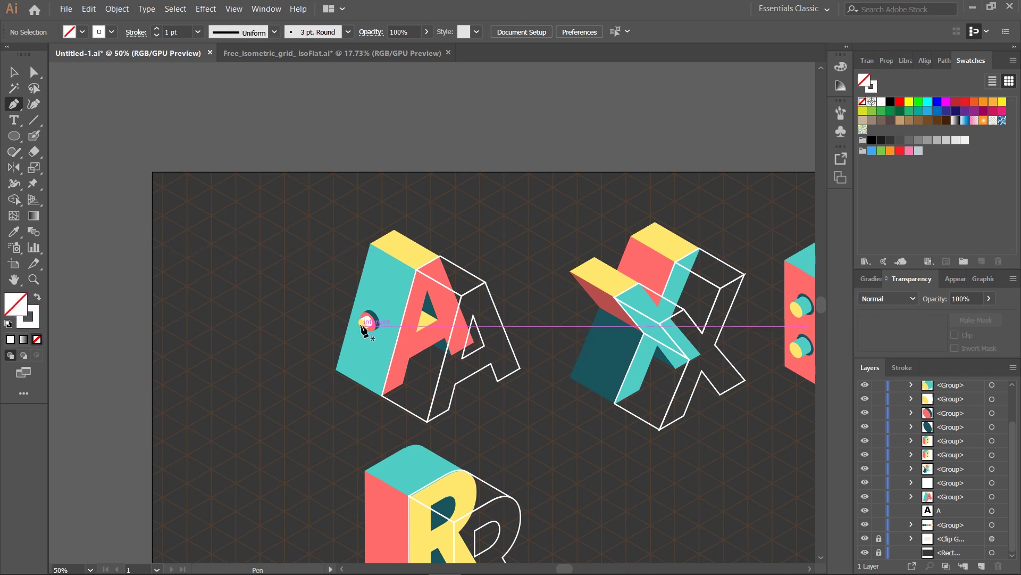
left_click(363, 323)
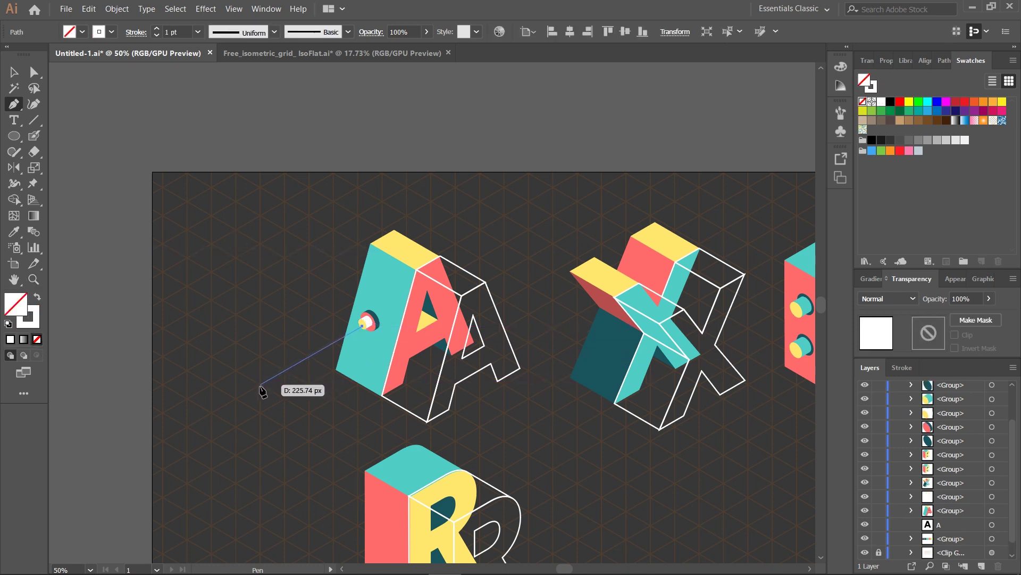
left_click(261, 384)
scroll(260, 415, "down", 3)
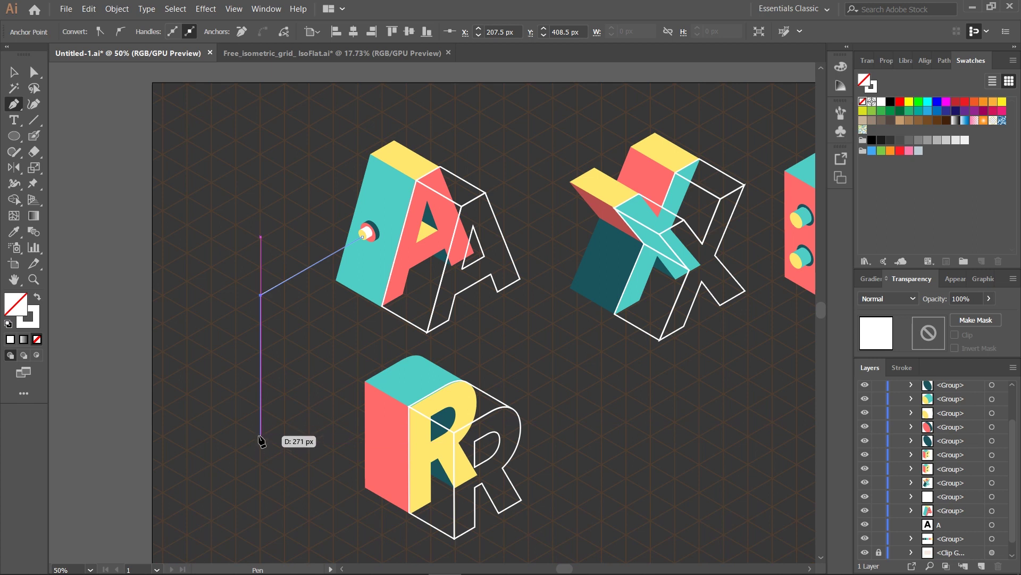
left_click(375, 437)
key("v")
left_click(579, 353)
Move the lower R slightly to the left.
key("ctrl+minus")
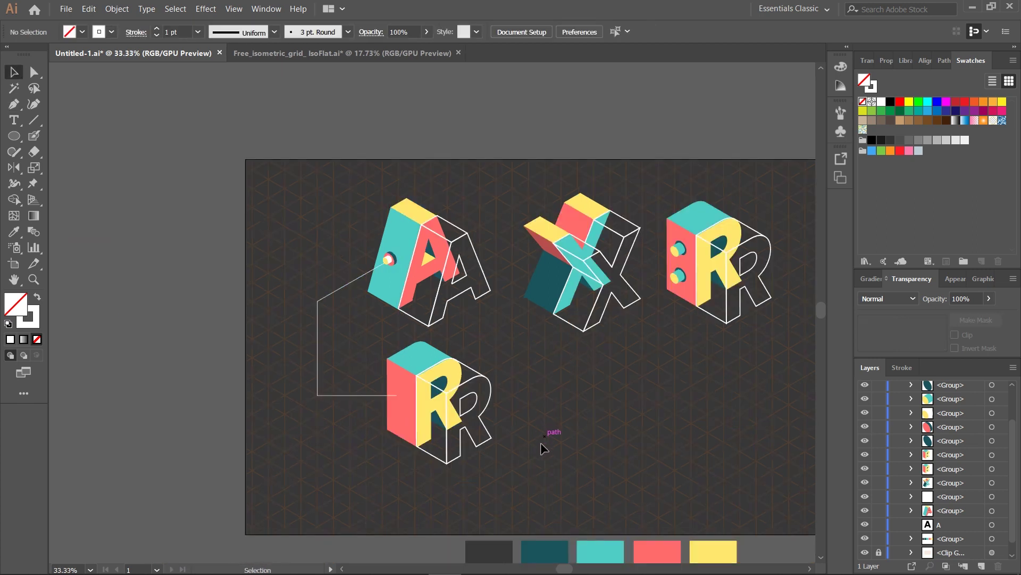
left_click_drag(482, 417, 461, 414)
left_click(515, 379)
Move the path's end along the grid direction to the lower R's side edge and nudge the R up.
key("ctrl+plus")
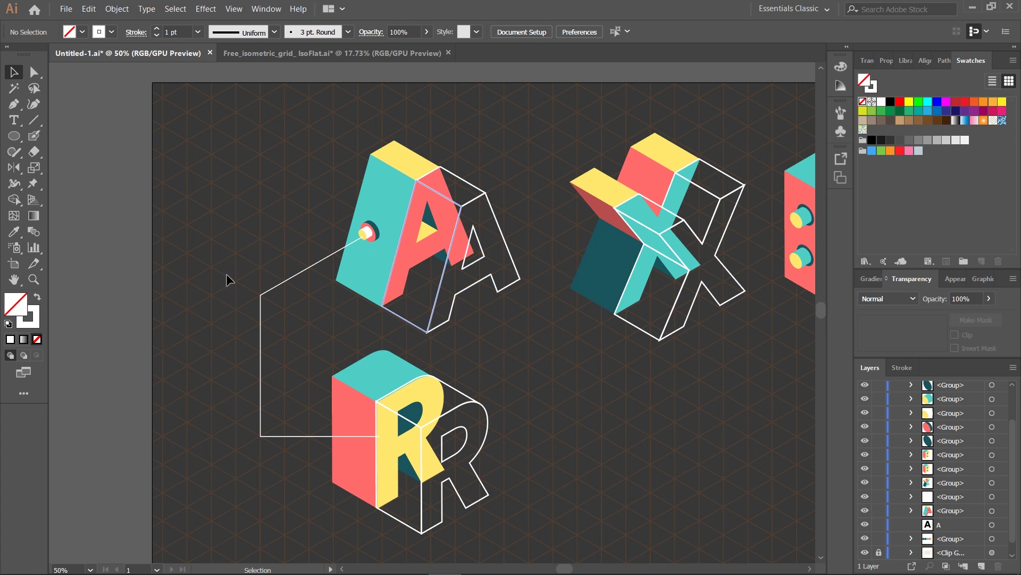
left_click(341, 436)
left_click_drag(379, 436, 333, 394)
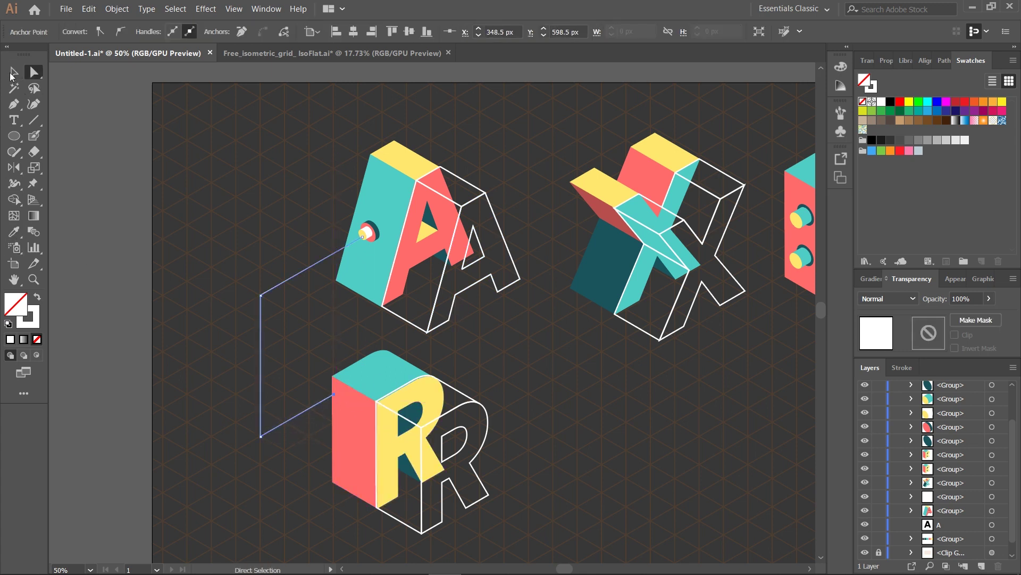
left_click(14, 72)
left_click(409, 448)
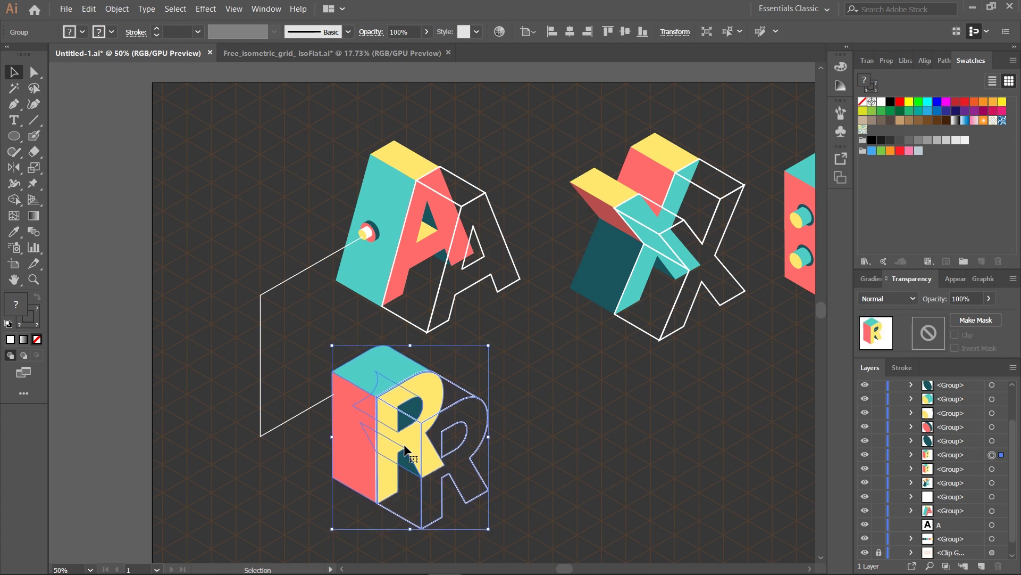
key("shift+Up")
Lower the path's bottom corner and move its end onto the lower R's coral side face.
left_click(34, 71)
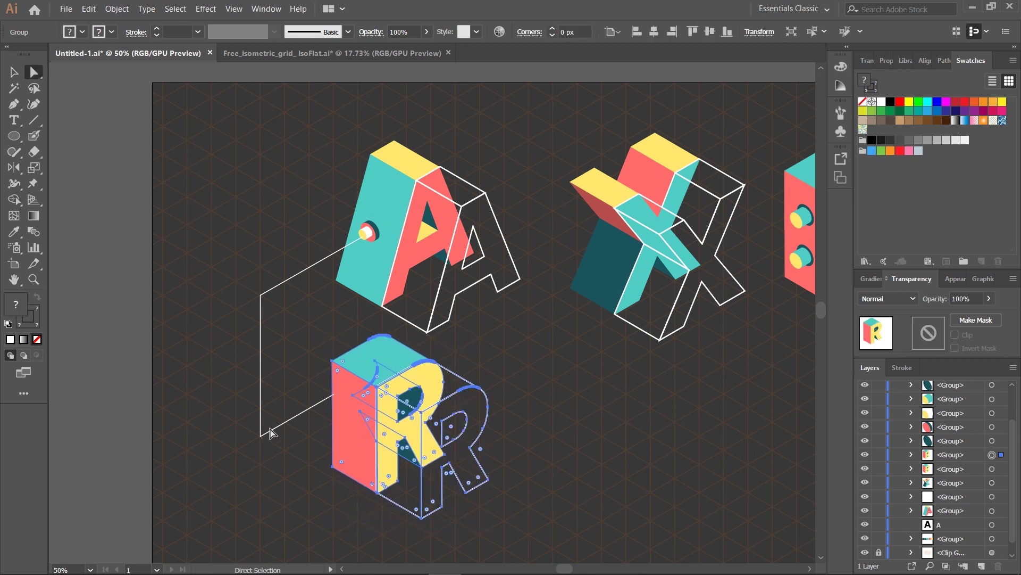
left_click(265, 433)
left_click_drag(333, 397, 351, 411)
left_click(585, 418)
Copy the button with its dark teal ellipse from the upper R onto the lower R's side face and group it.
left_click(14, 72)
left_click(807, 261)
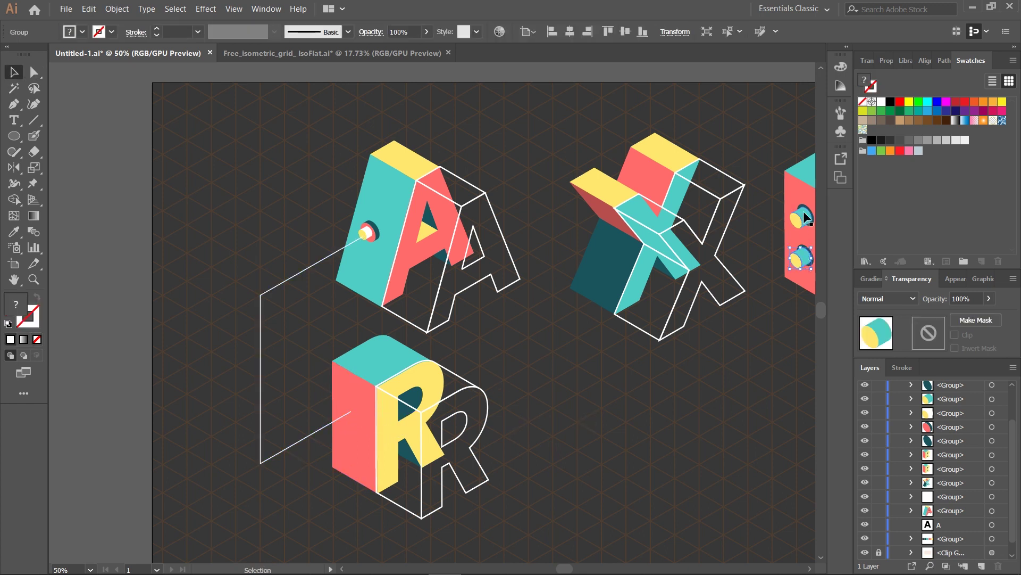
left_click(808, 213)
left_click(797, 188, "shift")
left_click_drag(800, 225, 347, 411)
key("ctrl+g")
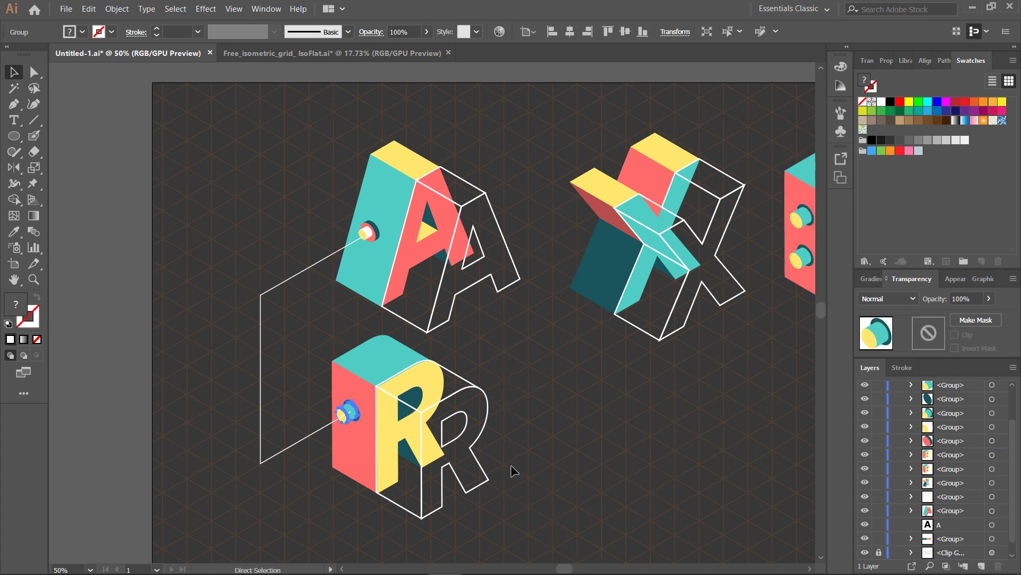
Move the path's end point onto the yellow face of the lower R's button.
key("ctrl+plus")
left_click(34, 72)
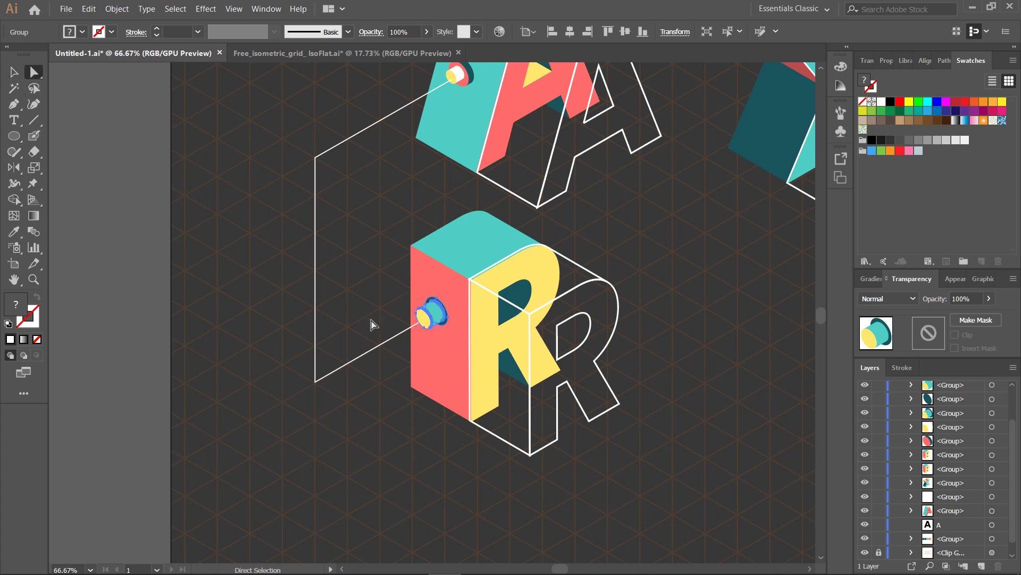
left_click(384, 343)
left_click_drag(437, 313, 422, 321)
key("v")
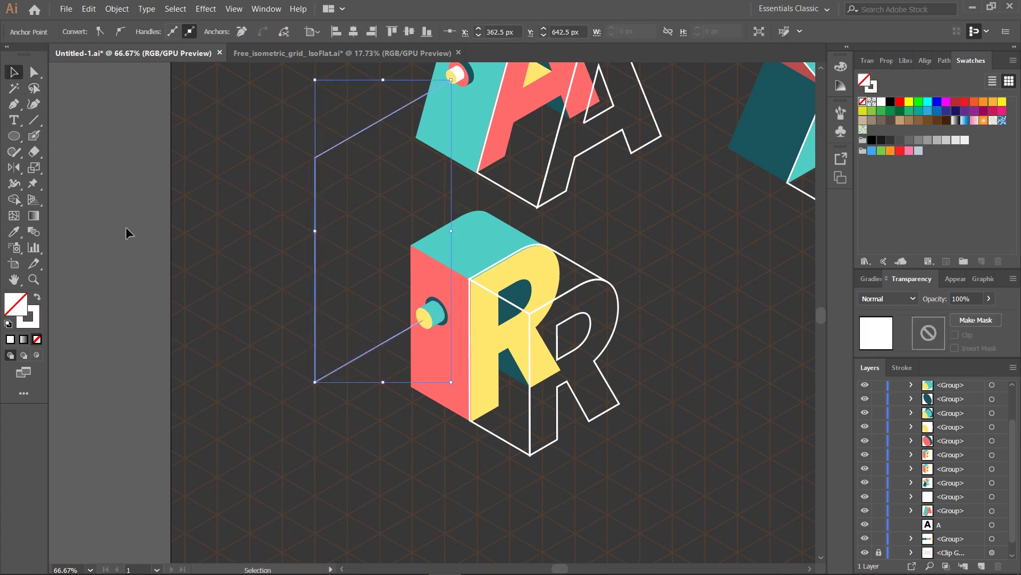
left_click(264, 410)
Move the connecting path's vertical segment closer to the letters and select the whole path.
key("ctrl+minus")
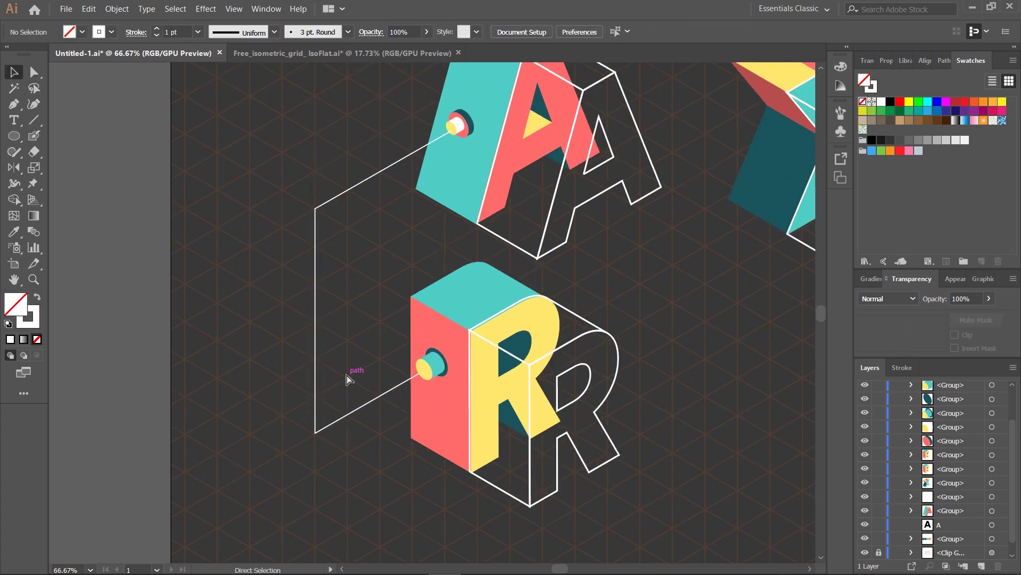
key("ctrl+minus")
left_click(31, 74)
left_click_drag(379, 372, 407, 352)
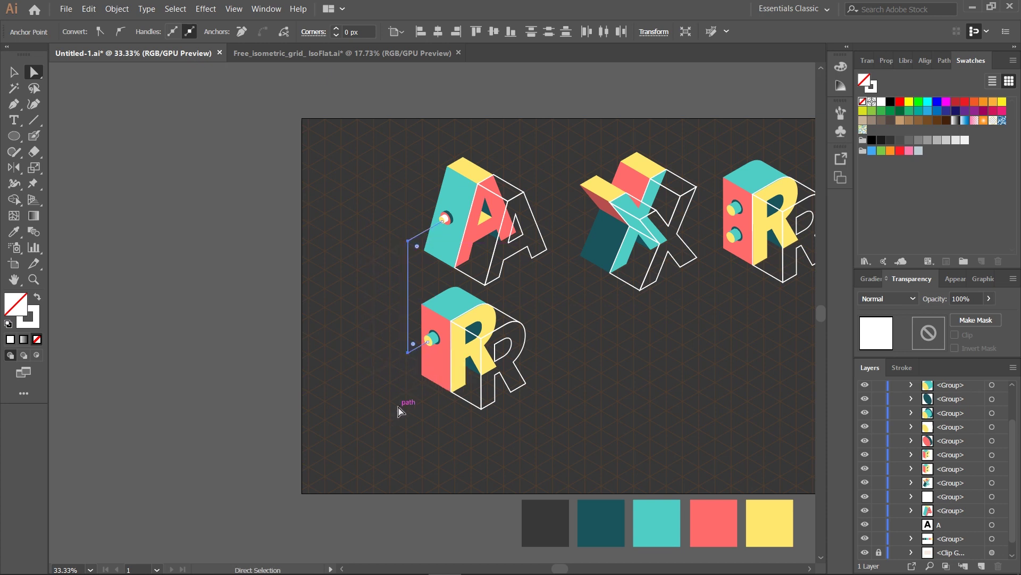
left_click(262, 327)
left_click(409, 346)
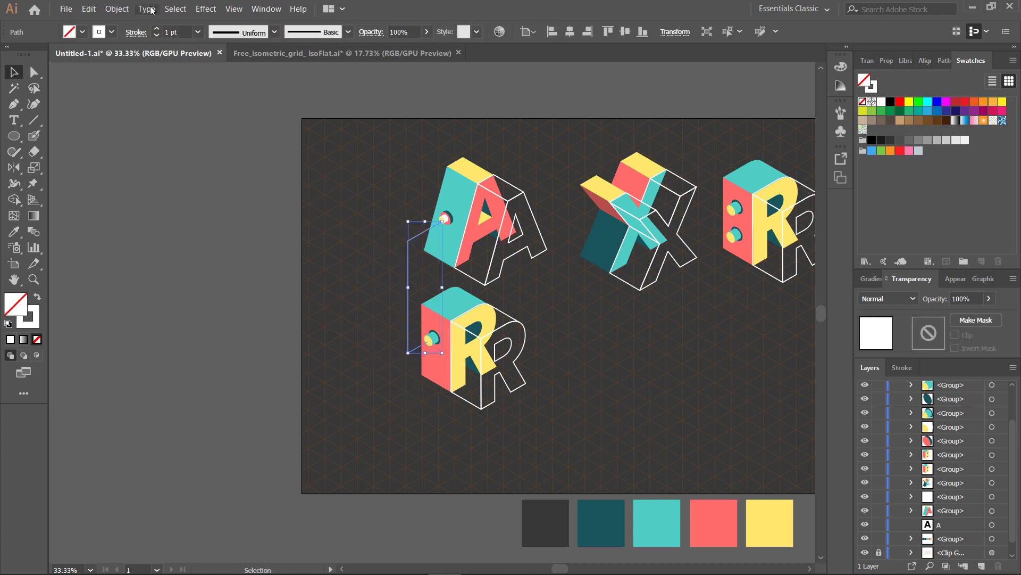
Group the A's side button with its dark teal ellipse and move the group slightly down.
left_click(345, 264)
key("ctrl+plus")
key("ctrl+plus")
scroll(345, 265, "up", 2)
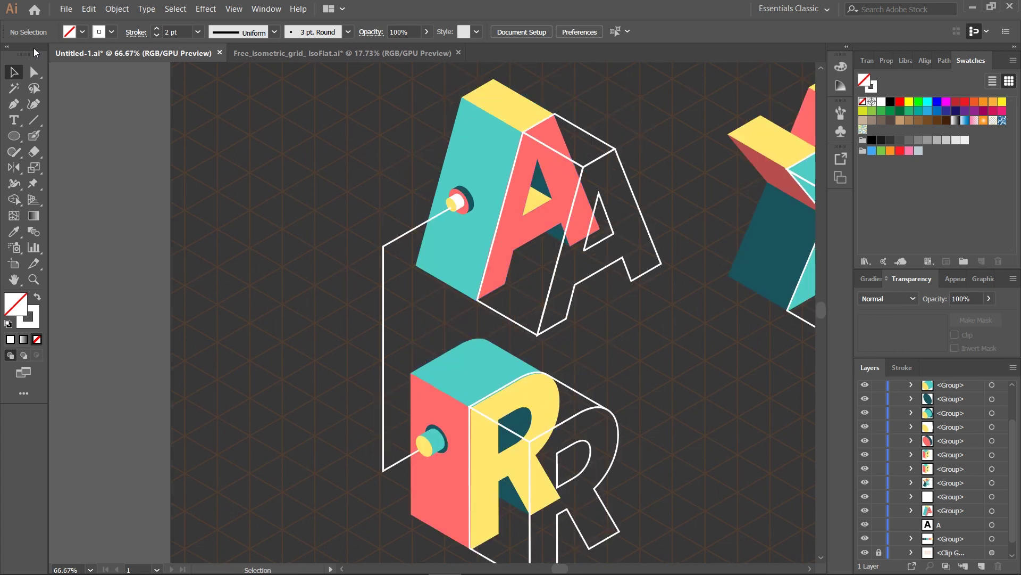
left_click(468, 205)
left_click(462, 201, "shift")
left_click_drag(465, 200, 466, 204)
left_click(375, 174)
scroll(428, 437, "down", 3)
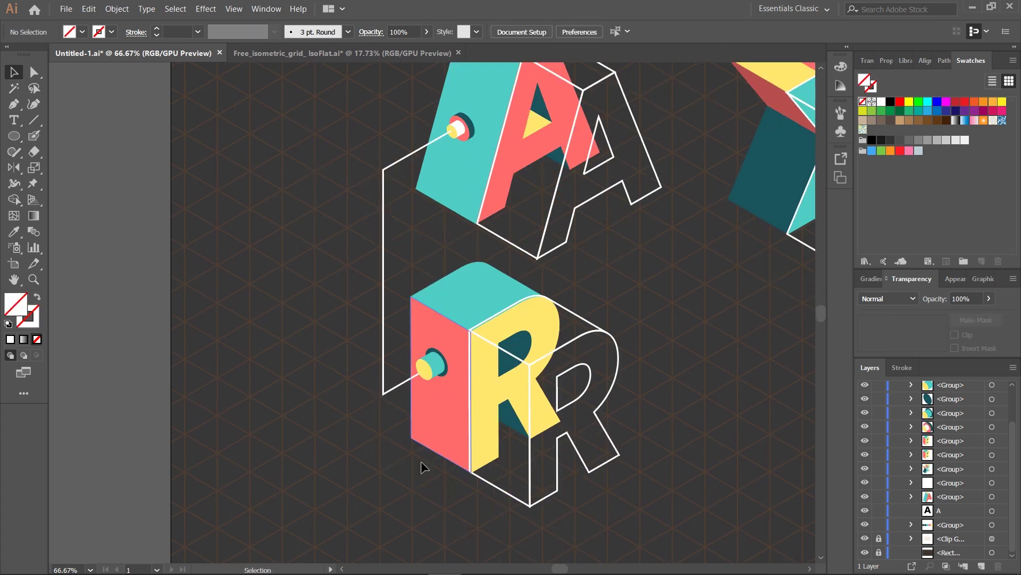
left_click(439, 366)
left_click(703, 279)
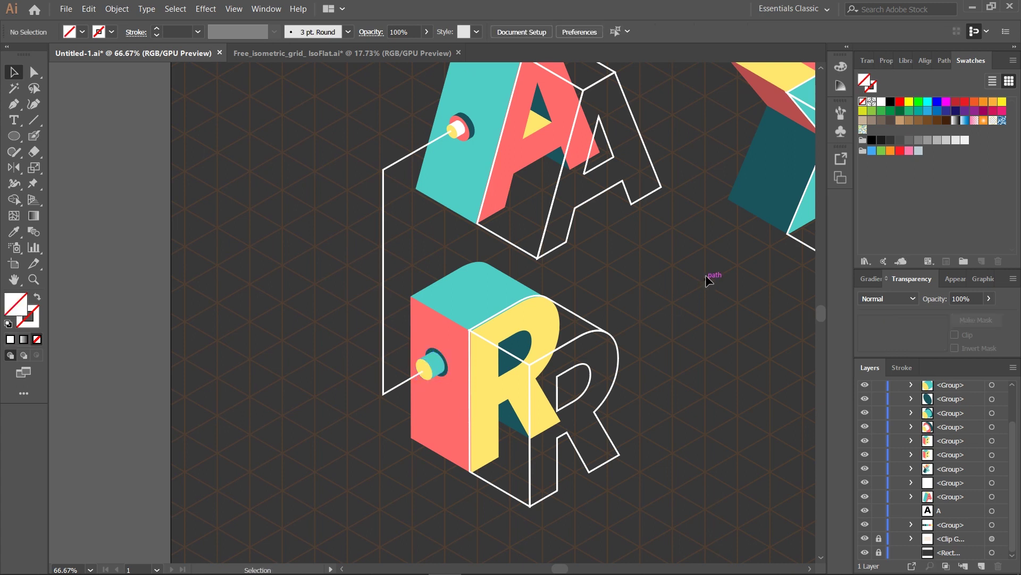
key("ctrl+minus")
key("ctrl+0")
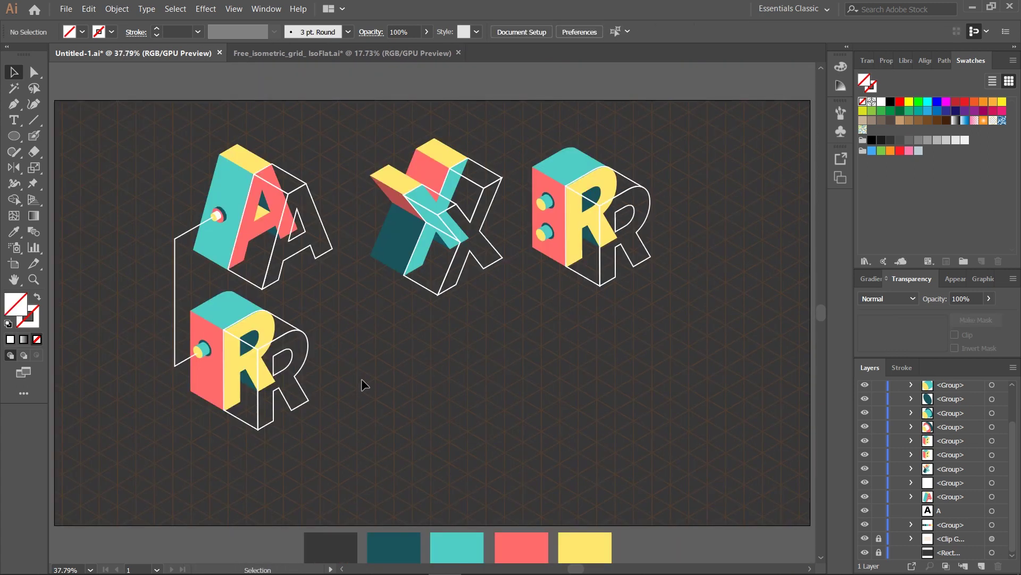
scroll(345, 383, "down", 1)
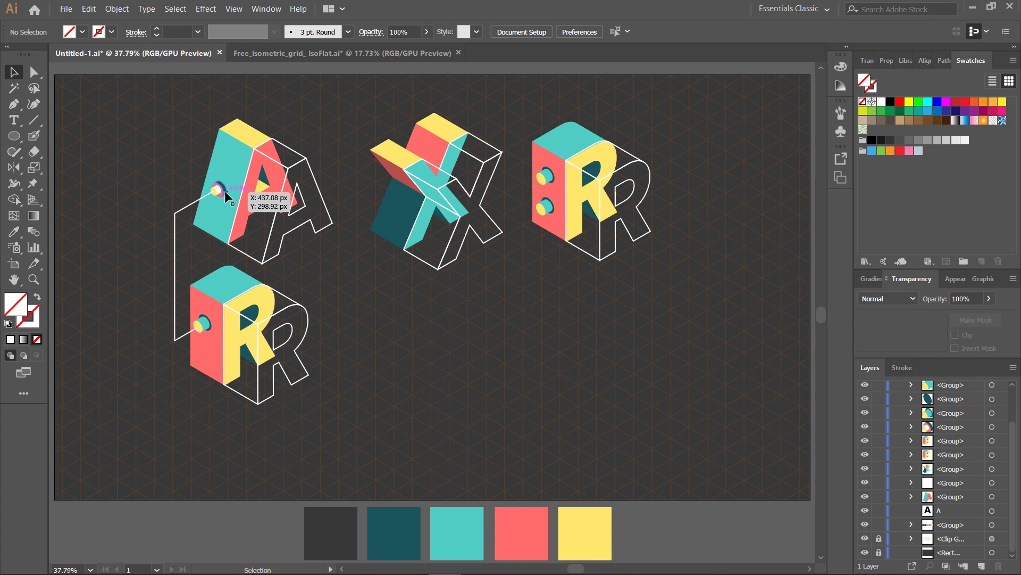
left_click(416, 190)
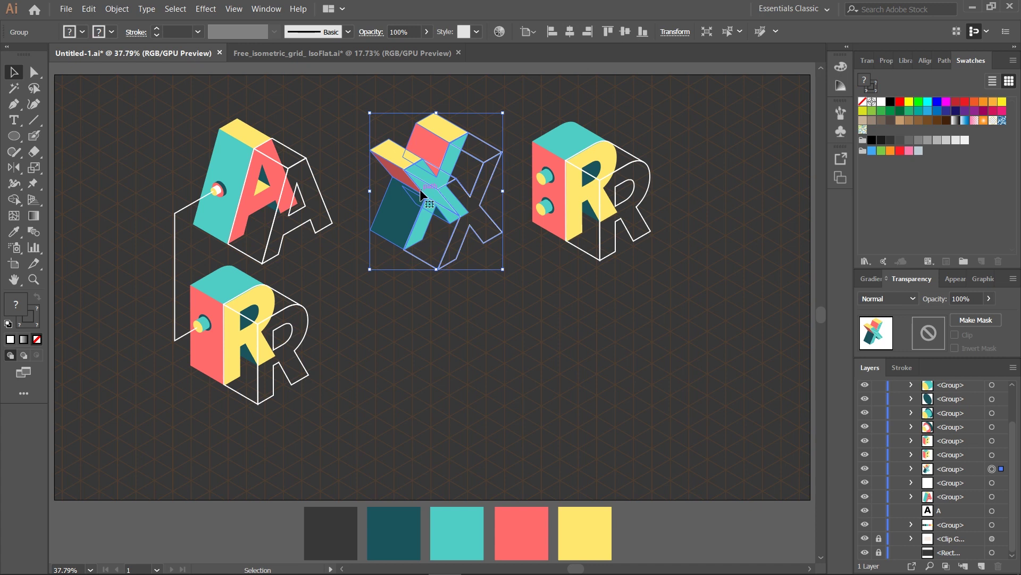
left_click(281, 178)
left_click(553, 378)
Copy the black A text object onto the artboard below the X and change its text to a capital O.
key("ctrl+minus")
left_click_drag(808, 326, 421, 398)
double_click(470, 369)
type("o")
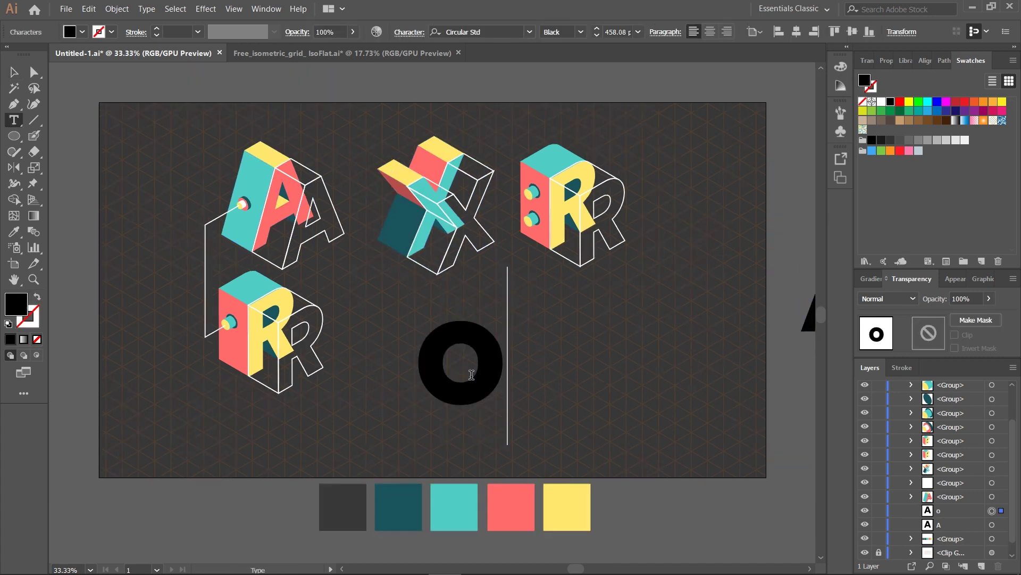
key("BackSpace")
type("O")
left_click(14, 73)
Expand the O text into shapes and fill it with white.
left_click(117, 9)
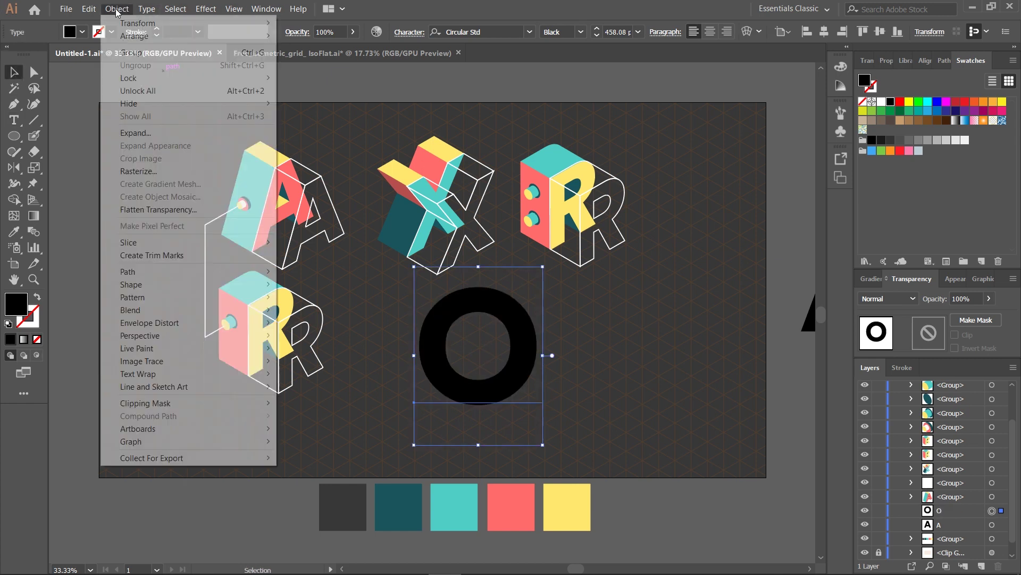
left_click(187, 136)
key("Return")
left_click(882, 102)
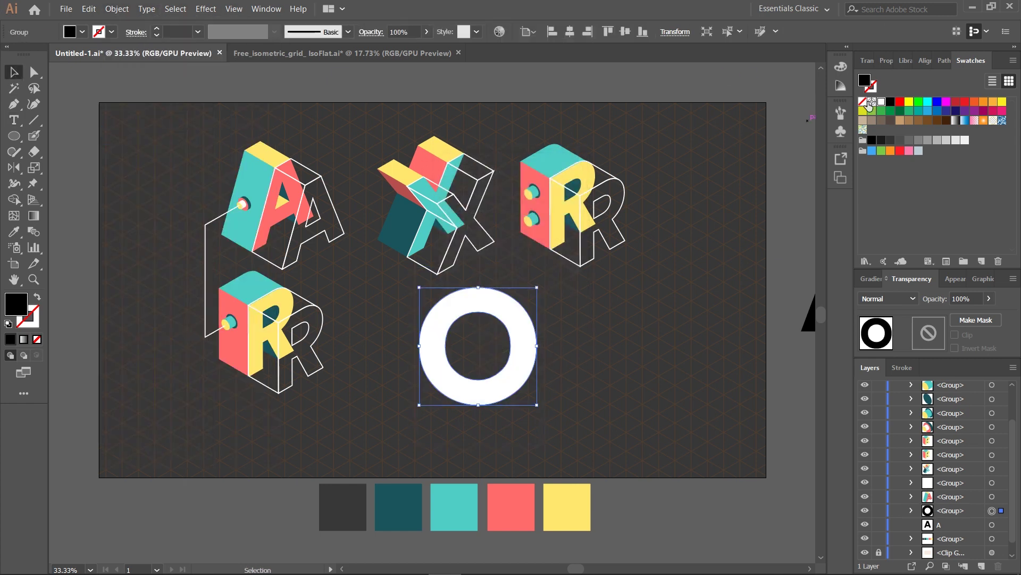
Apply 3D Extrude & Bevel to the white O in the Isometric Right position with a larger extrude depth.
left_click(206, 9)
mouse_move(223, 85)
left_click(405, 85)
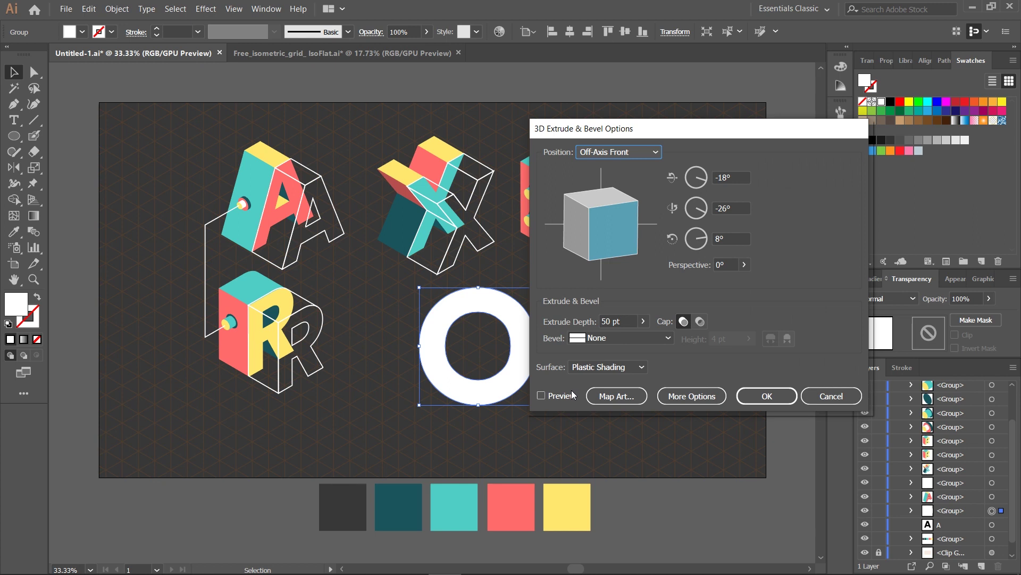
left_click(564, 396)
left_click(617, 152)
left_click(615, 320)
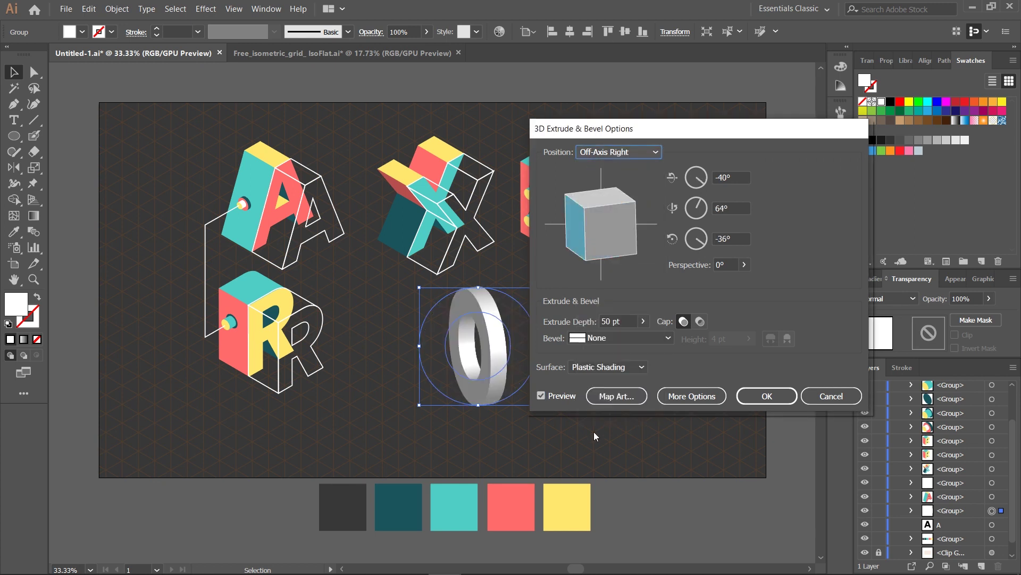
left_click(621, 154)
left_click(585, 380)
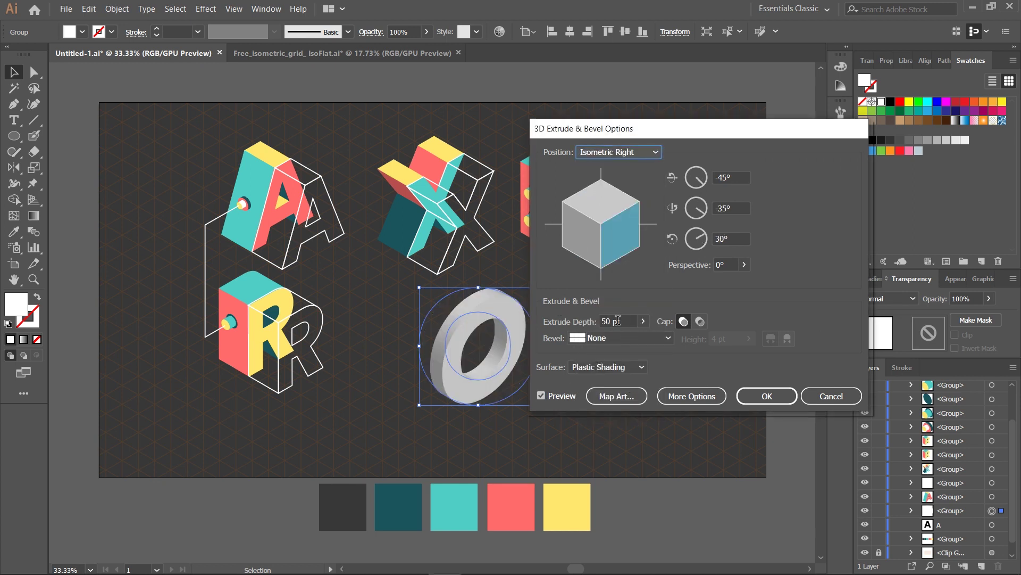
left_click(618, 320)
key("Return")
right_click(544, 395)
left_click(483, 306)
key("ctrl+z")
Expand the appearance of the extruded O and ungroup it into separate faces.
left_click(117, 8)
left_click(169, 143)
right_click(532, 260)
left_click(574, 409)
left_click(444, 292)
right_click(525, 331)
left_click(559, 426)
Colour the O's outer side with the coral palette swatch and its front ring with the teal one.
left_click(468, 313)
key("i")
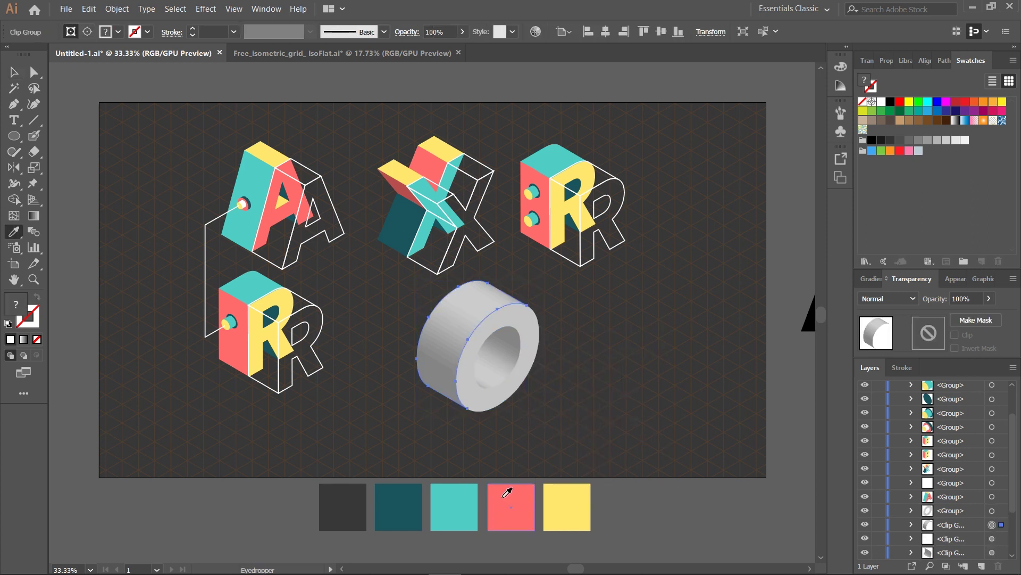
left_click(505, 490)
left_click(15, 73)
left_click(558, 366)
left_click(534, 363)
key("i")
left_click(468, 505)
Unite the shapes inside the O's hole into one and fill it with the yellow palette colour.
key("v")
key("ctrl+shift+a")
left_click(484, 362)
left_click(502, 350, "shift")
left_click(948, 62)
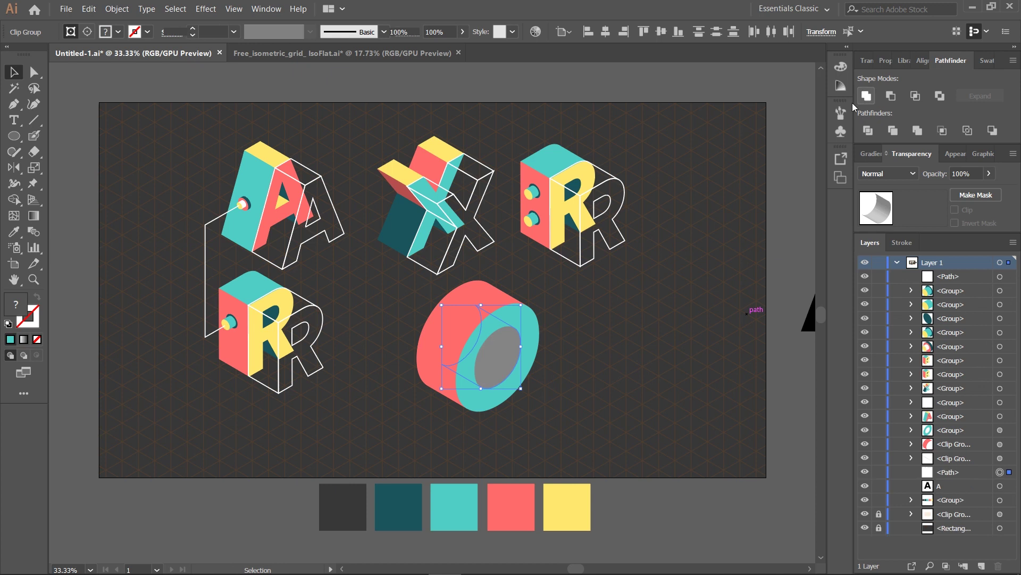
left_click(867, 97)
key("i")
left_click(562, 512)
Select all parts of the coloured O and group them.
left_click(13, 76)
left_click(574, 386)
left_click_drag(573, 386, 413, 314)
key("ctrl+g")
Scale the O down to about the size of the other letters and place it below the upper R.
left_click_drag(492, 343, 440, 192)
left_click_drag(428, 135, 431, 166)
left_click_drag(425, 241, 561, 356)
key("ctrl+z")
key("ctrl+shift+z")
left_click(521, 304)
key("Delete")
left_click_drag(564, 353, 574, 341)
left_click(650, 335)
Show the rulers, add horizontal guides at the coloured lower R's top and bottom, and fit the O between them.
left_click(266, 274)
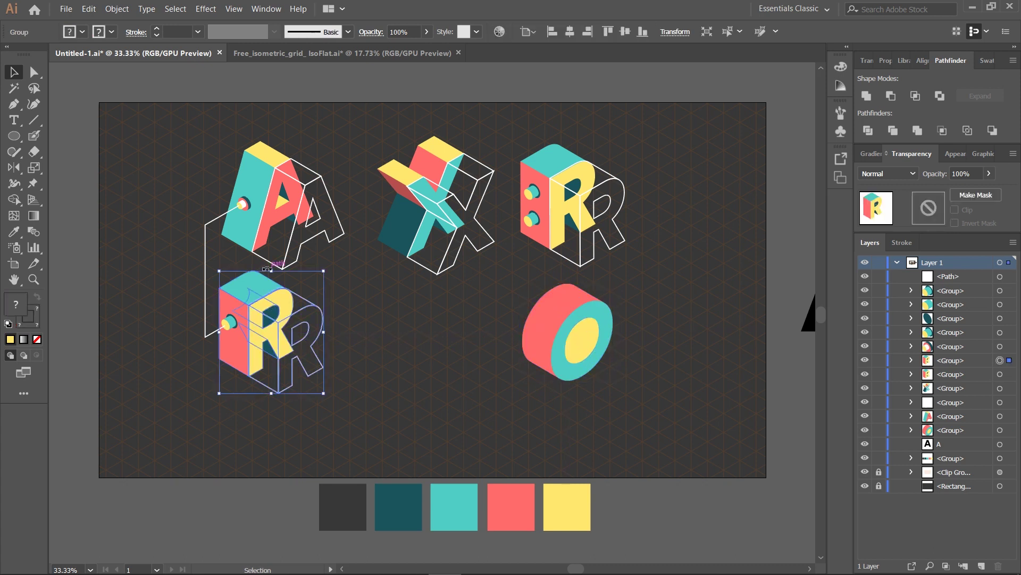
key("ctrl+r")
left_click_drag(434, 328, 436, 329)
left_click(580, 369)
left_click_drag(643, 331, 633, 376)
left_click_drag(359, 264, 362, 271)
left_click_drag(576, 355, 581, 351)
left_click_drag(573, 280, 551, 306)
Duplicate the O directly beside the original and delete both horizontal guides.
left_click_drag(565, 341, 650, 341)
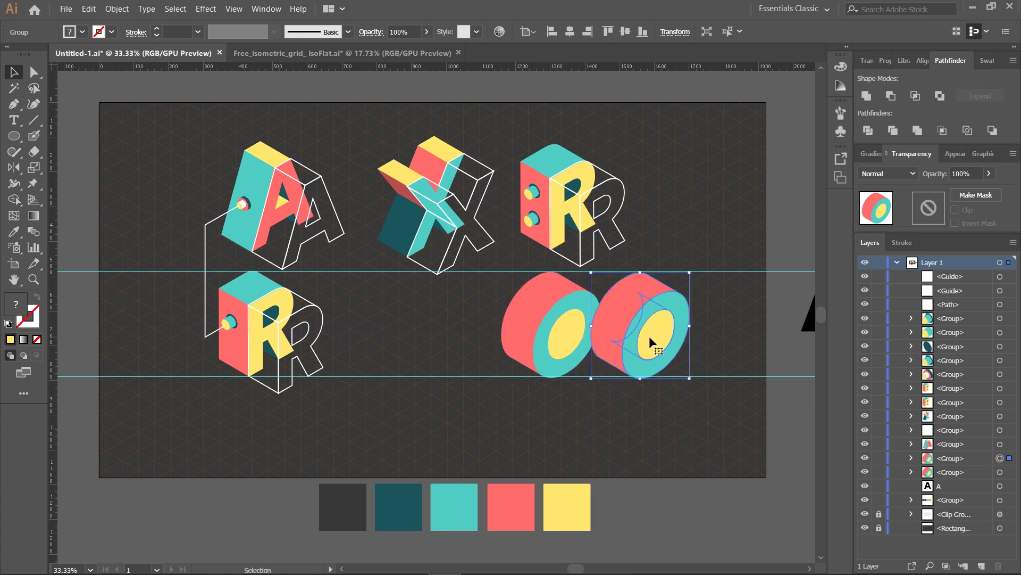
left_click_drag(712, 245, 717, 400)
key("Delete")
Give the duplicated O the unfilled white 2 pt outline style sampled from the outlined A.
left_click(657, 318)
left_click(116, 9)
left_click(170, 150)
key("i")
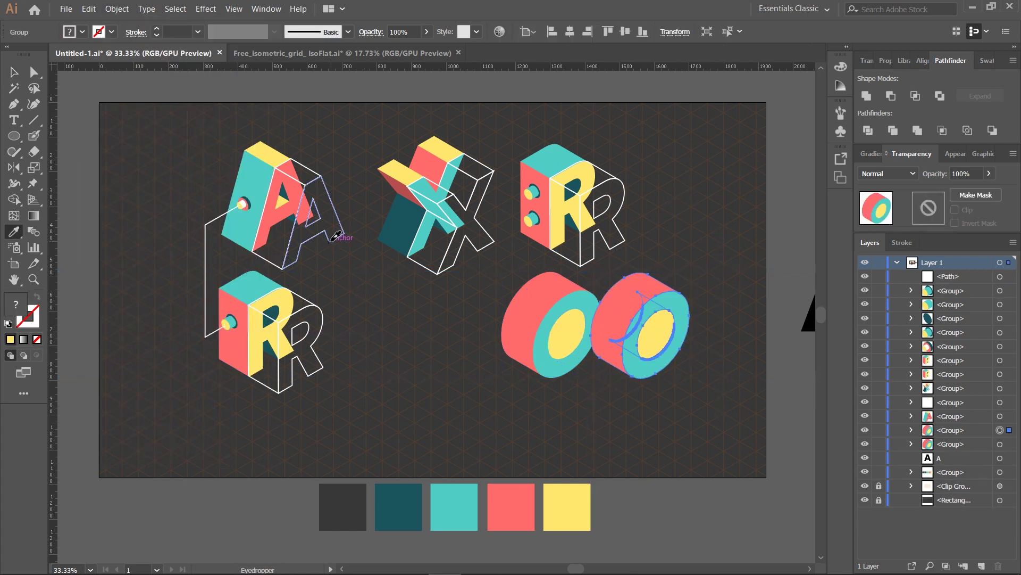
left_click(313, 213)
key("v")
left_click(668, 406)
Ungroup the outlined O, unite its striped side pieces and remove the leftover curved lines around the hole.
left_click(636, 310)
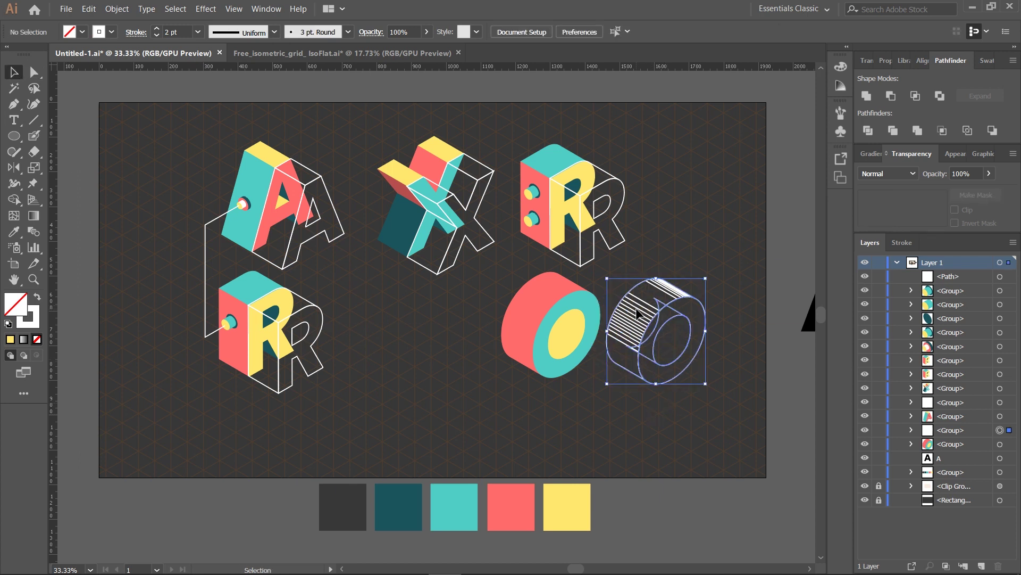
right_click(636, 310)
left_click(646, 405)
left_click(644, 315)
left_click(866, 97)
left_click(672, 318)
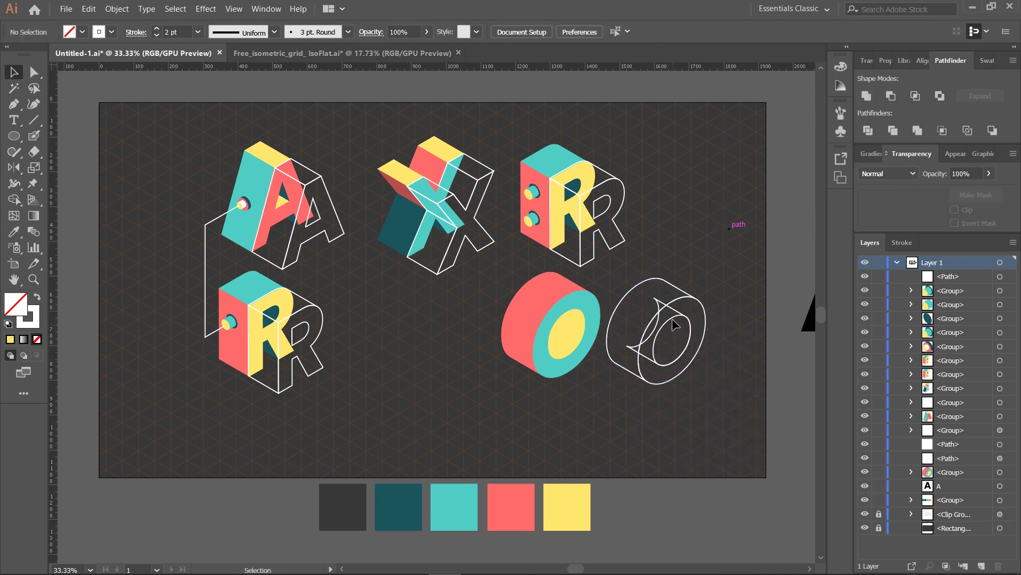
left_click(679, 317)
left_click(738, 399)
Group the O's white outlines and offset them diagonally in front of the coloured O, aligned to its front ring.
left_click_drag(643, 267, 700, 361)
key("ctrl+g")
left_click(653, 356)
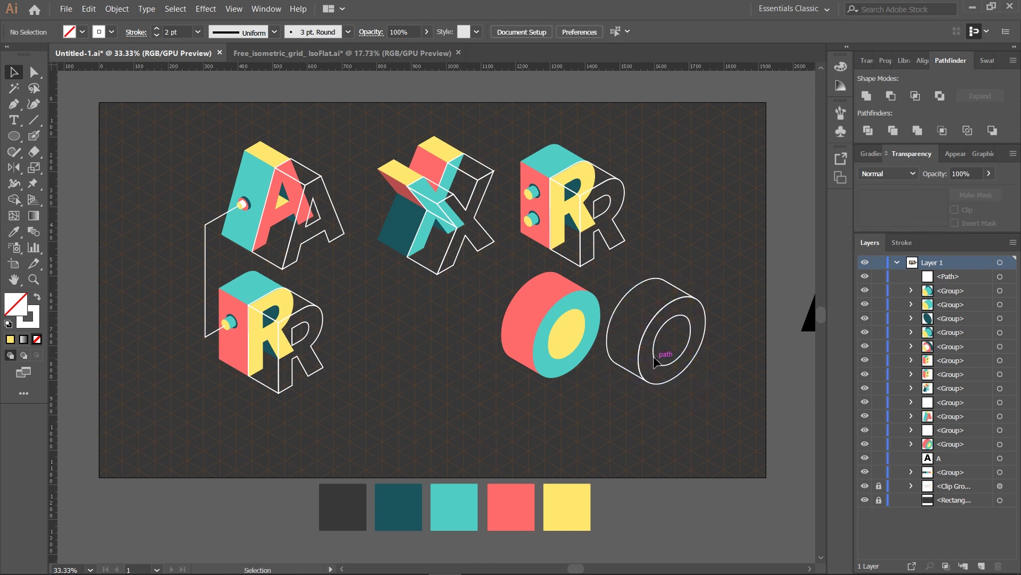
left_click_drag(666, 362, 594, 379)
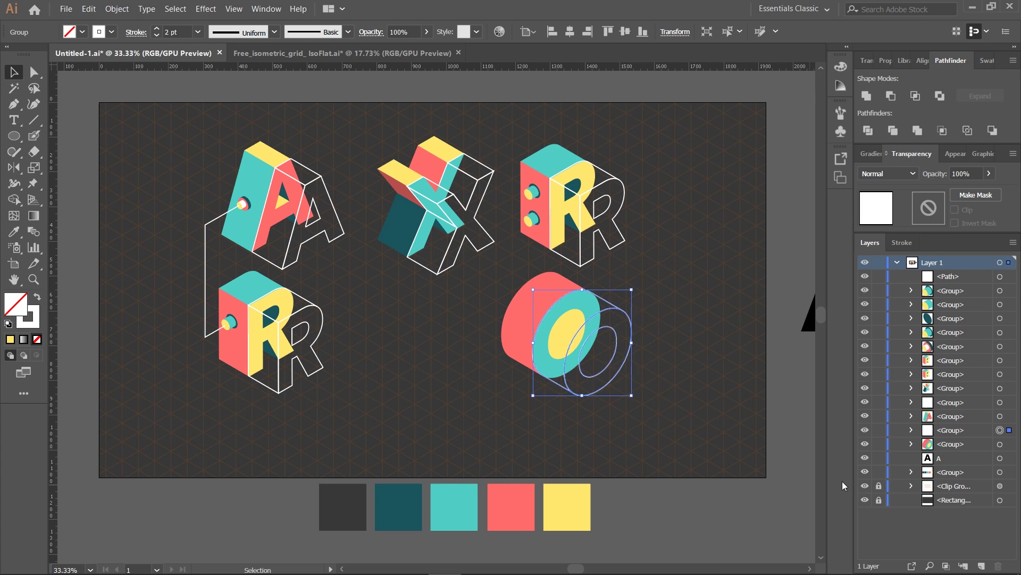
left_click(690, 336)
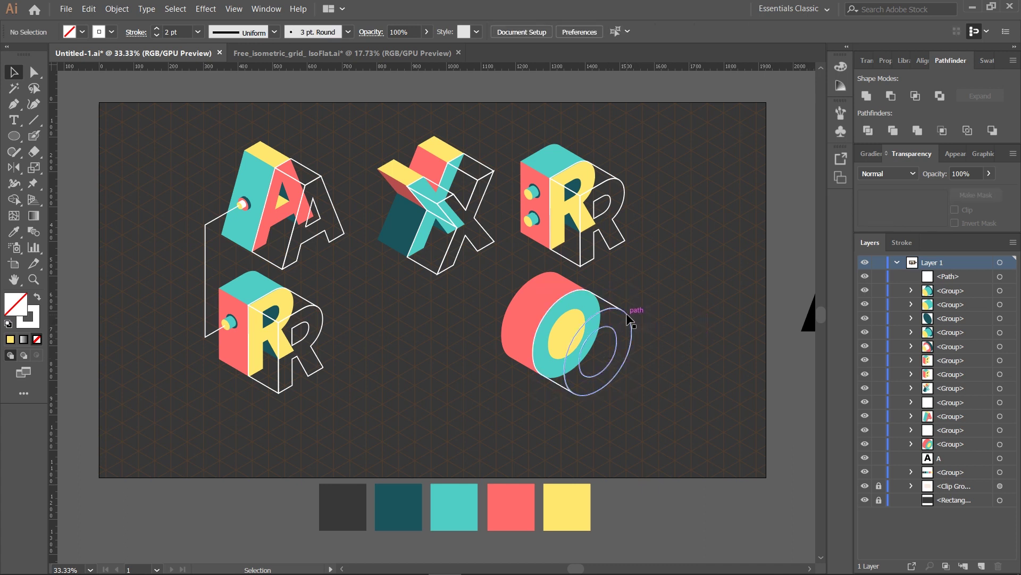
Copy the upper side button of the upper R onto its yellow front face and reflect the copy.
key("ctrl+plus")
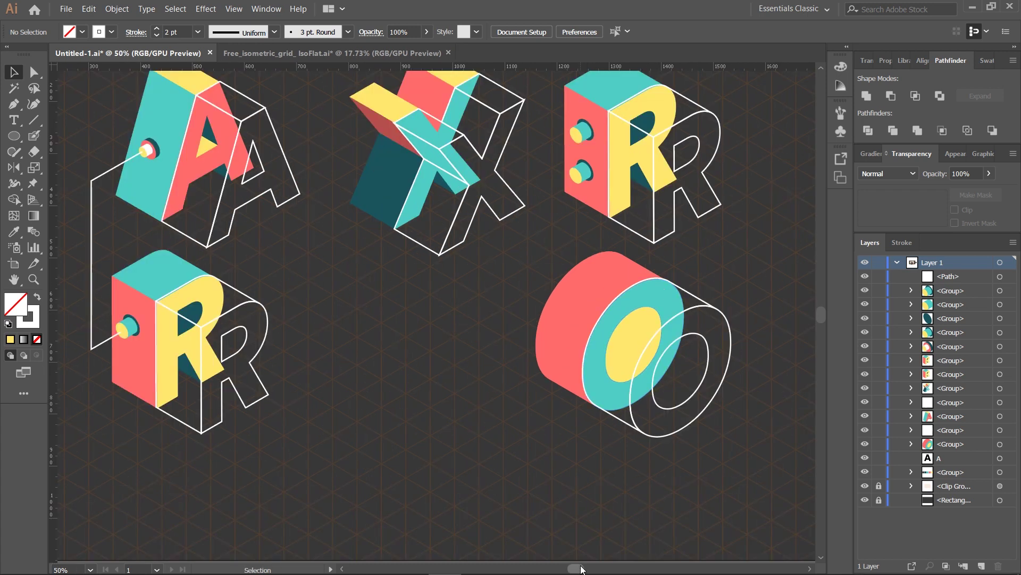
left_click_drag(581, 565, 589, 564)
scroll(610, 470, "up", 6)
left_click(430, 221)
left_click_drag(430, 221, 465, 225, "alt")
right_click(464, 225)
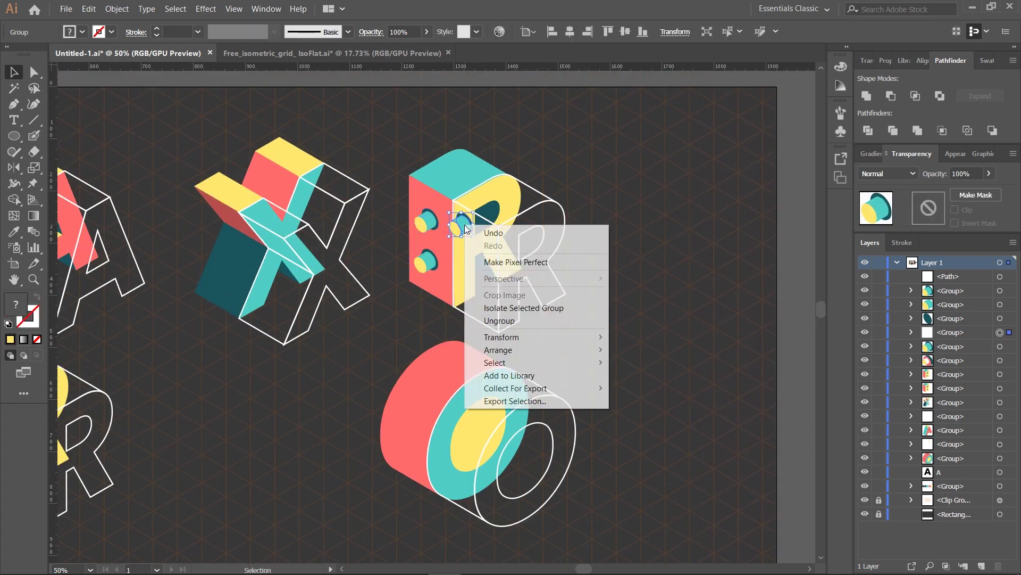
mouse_move(513, 338)
left_click(653, 378)
key("Return")
Scale the reflected button down and place it midway along the R's yellow stem.
left_click_drag(474, 225, 465, 244, "shift")
left_click(393, 225)
left_click(540, 349)
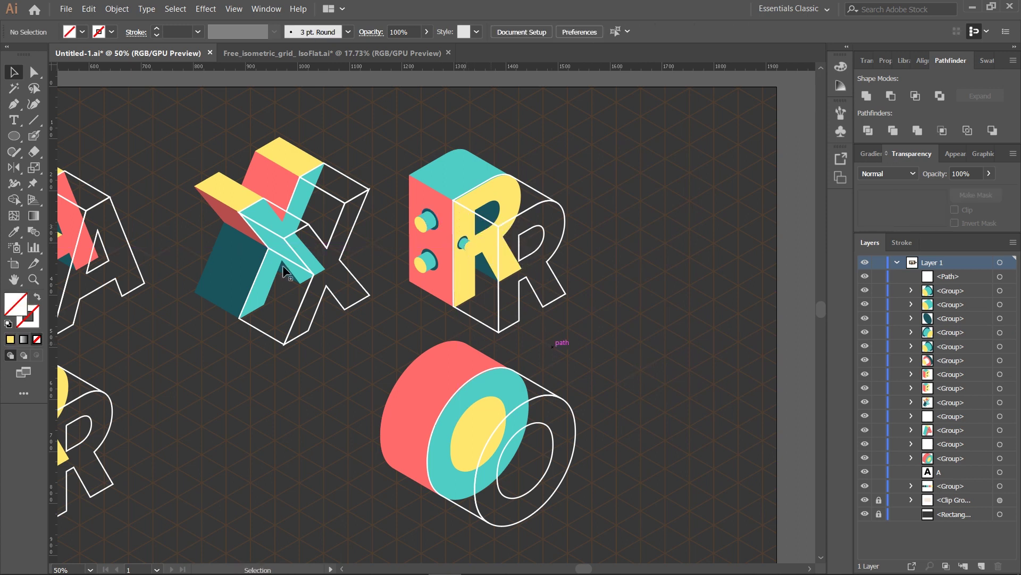
Recolour the small button's front face coral.
key("a")
left_click(469, 247)
key("i")
left_click(448, 362)
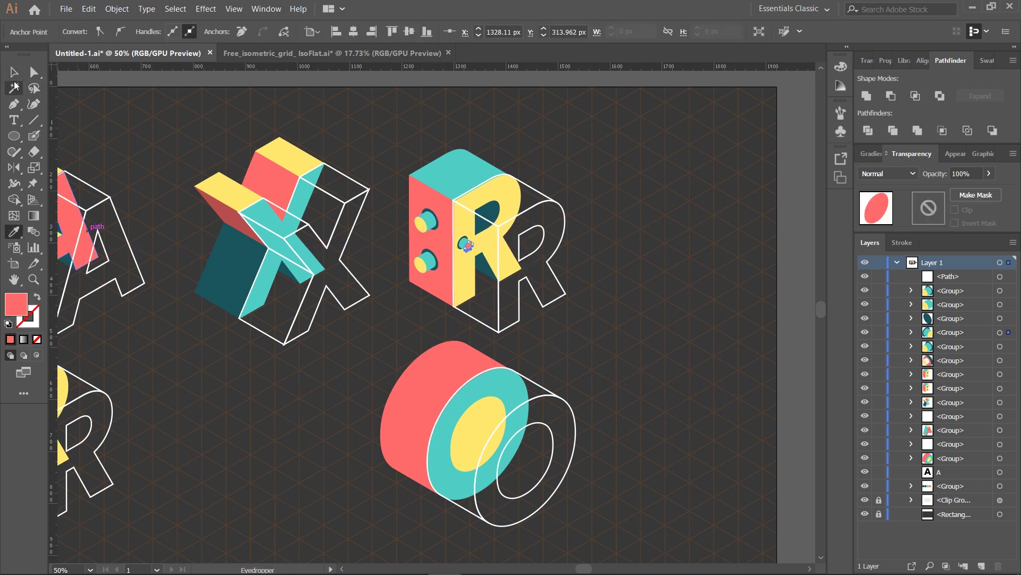
left_click(14, 74)
left_click(282, 406)
Copy the small button onto the upper part of the O's teal ring and recolour the copy's body yellow.
left_click_drag(464, 244, 472, 395)
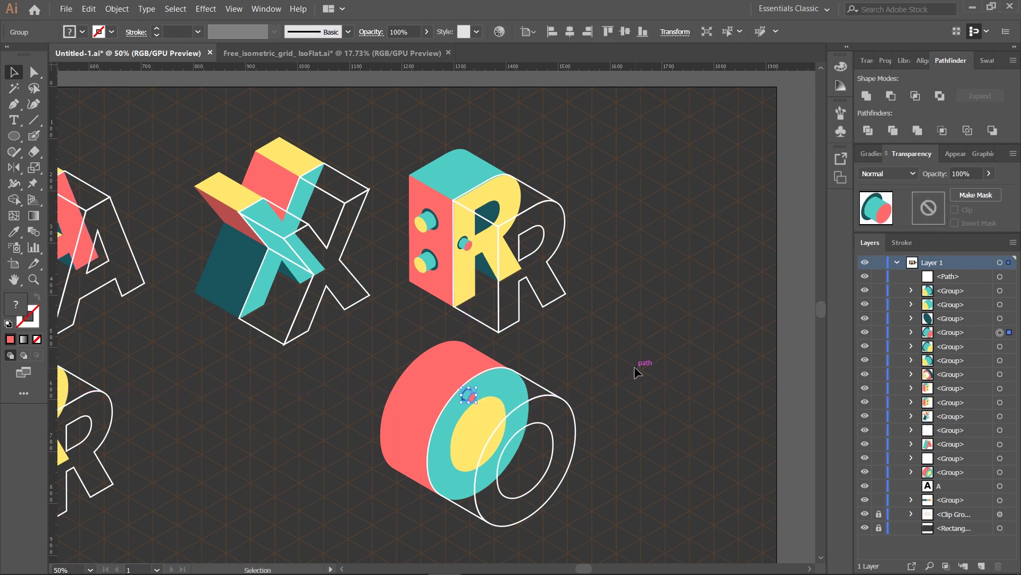
left_click(611, 358)
left_click(34, 72)
left_click(469, 397)
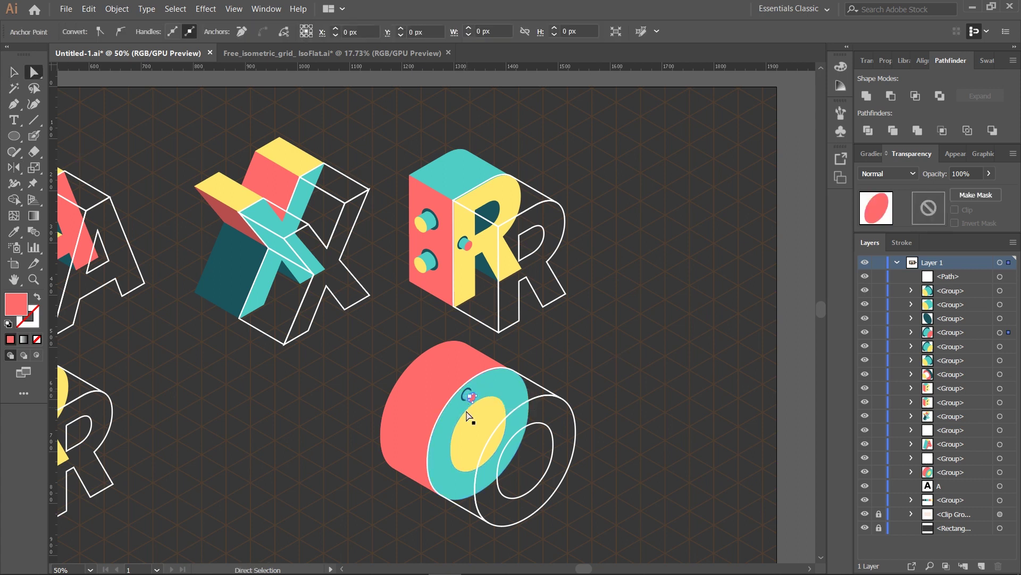
left_click(468, 398)
key("i")
left_click(466, 275)
key("v")
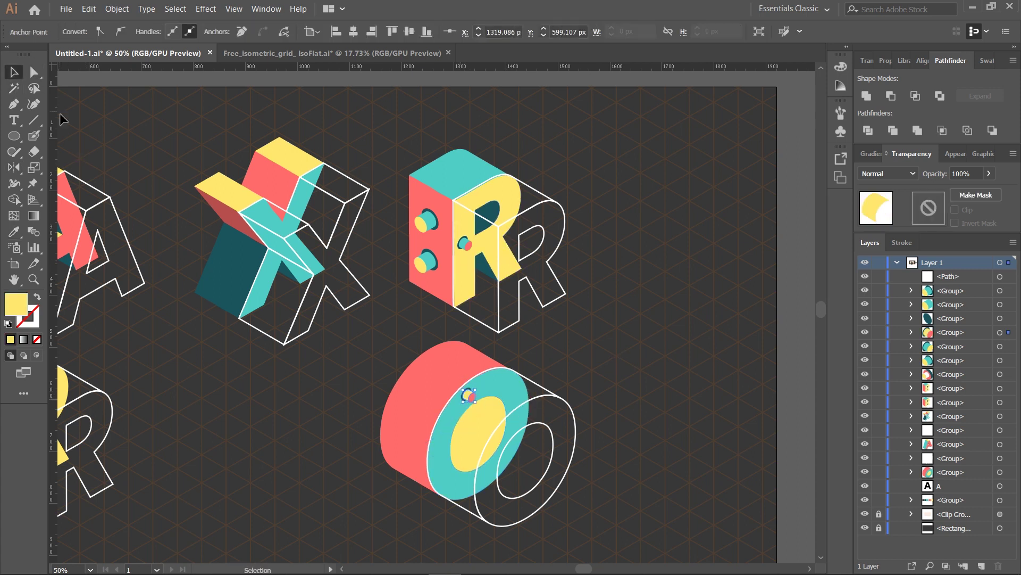
left_click(33, 71)
left_click(290, 428)
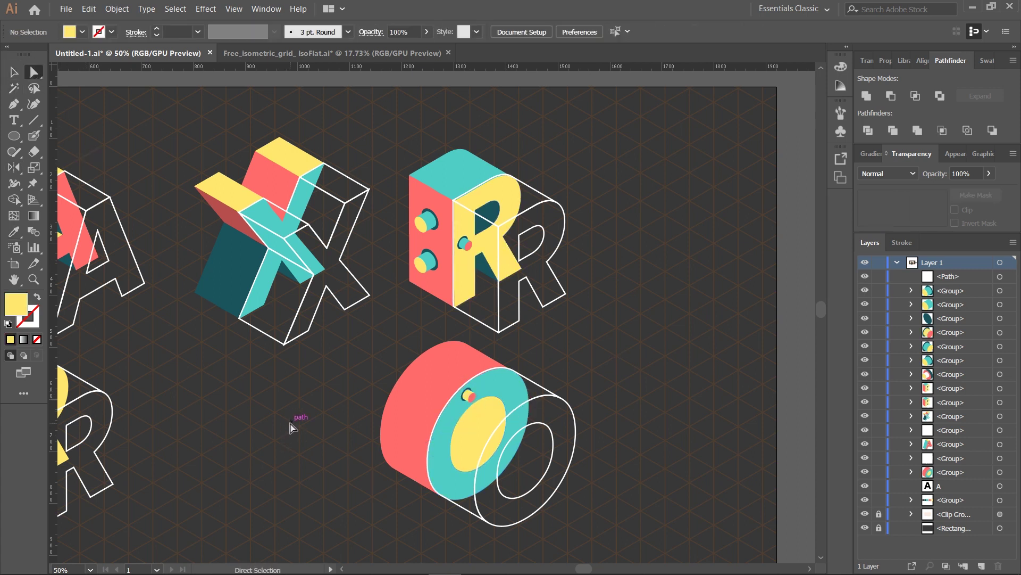
Move the R's small button to the foot of the yellow stem and draw a straight path down to the O's button.
left_click_drag(465, 243, 465, 284)
left_click(628, 388)
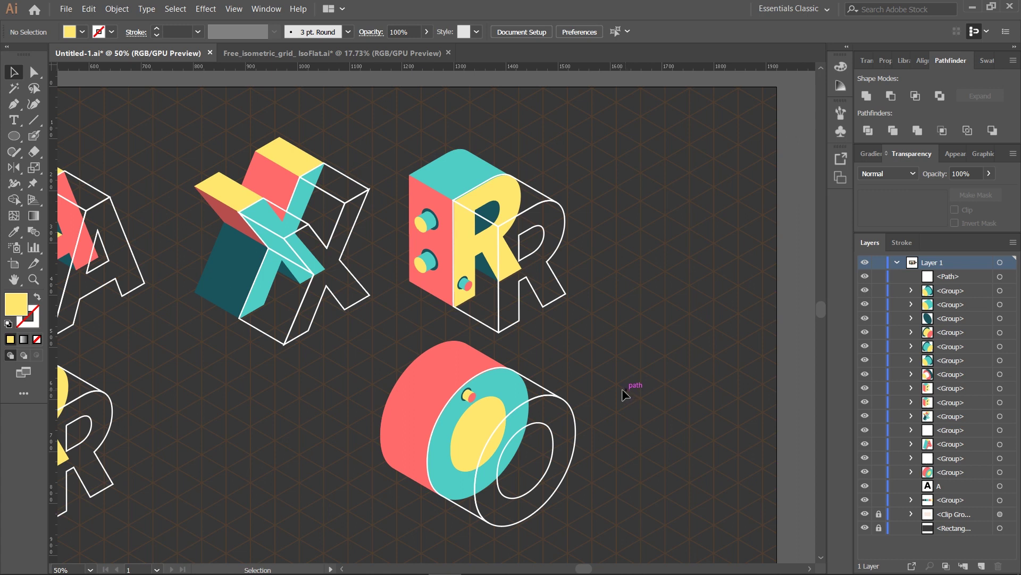
left_click(15, 104)
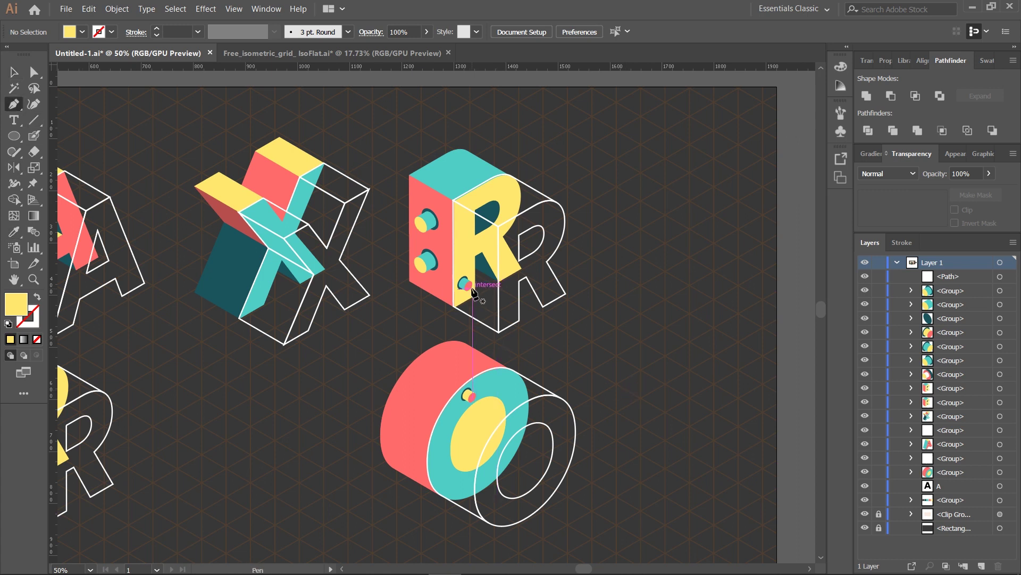
left_click(470, 286)
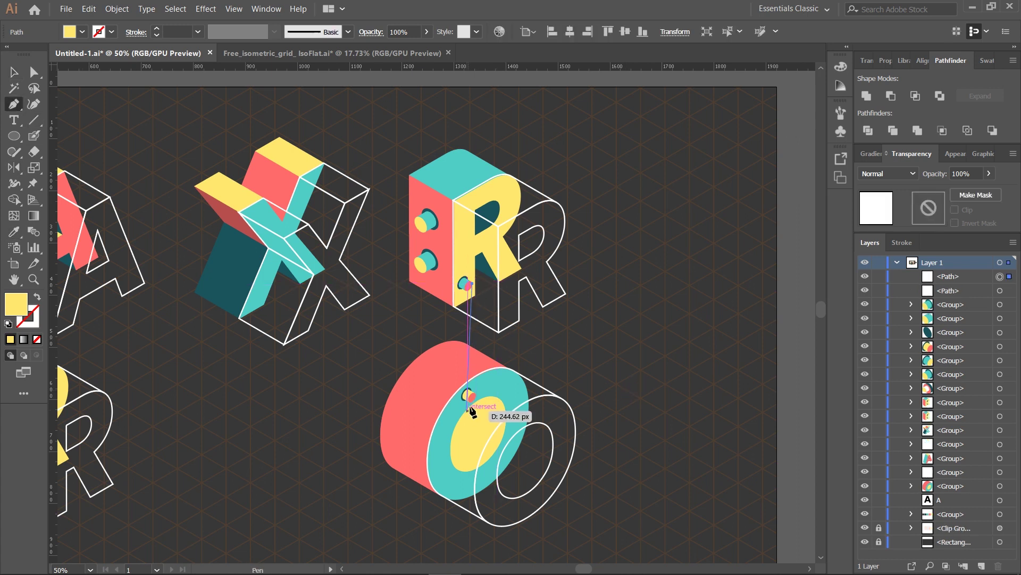
left_click(472, 398)
left_click(18, 71)
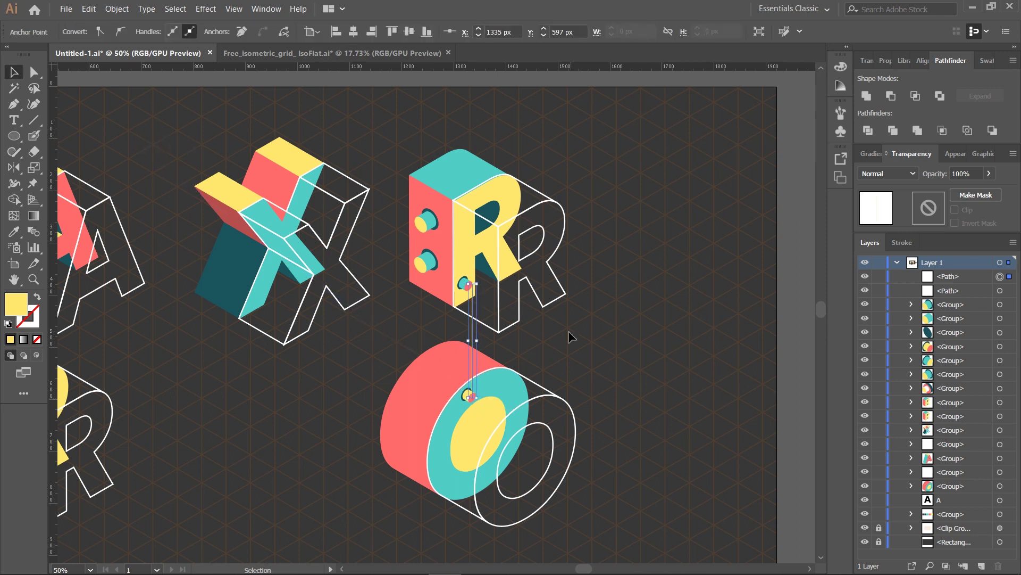
left_click(568, 330)
Select the path connecting the R's and O's small buttons and nudge it left.
left_click(472, 343)
key("ctrl+equal")
key("Left")
key("Left")
key("Left")
key("Left")
key("Left")
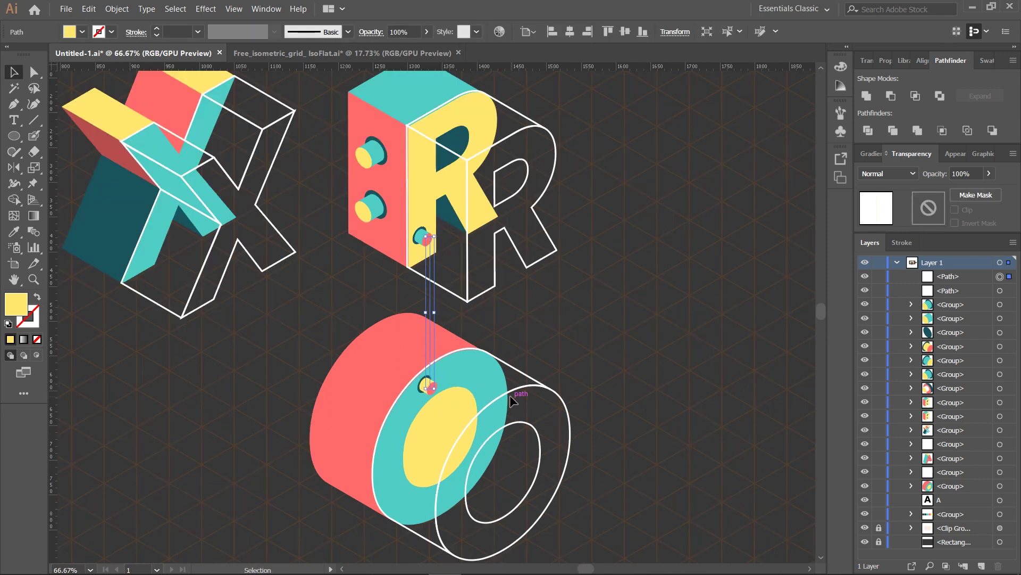
Give the path connecting the R's and O's small buttons a 3 pt white stroke and no fill.
left_click(988, 60)
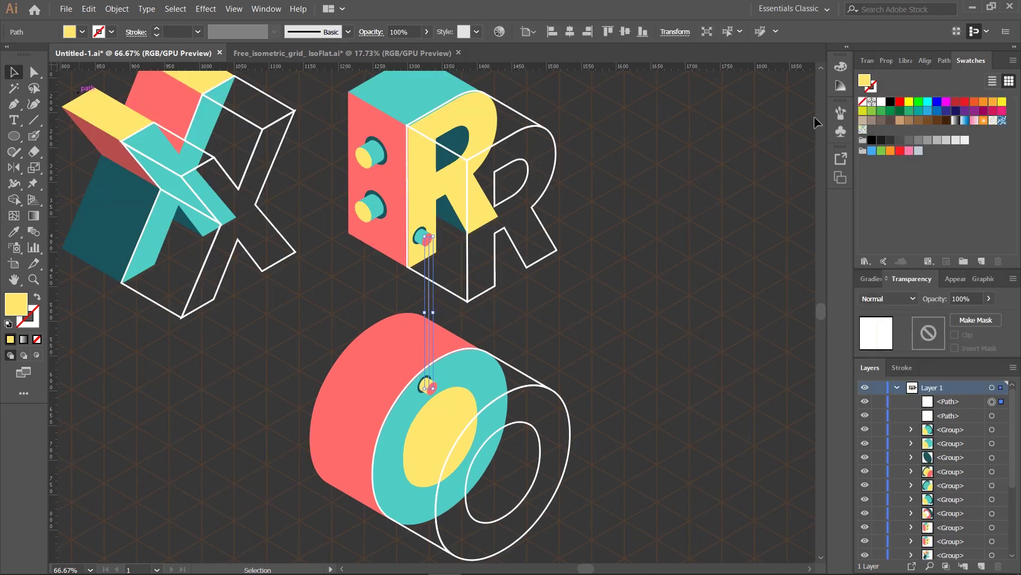
key("shift+x")
left_click(30, 320)
left_click(882, 102)
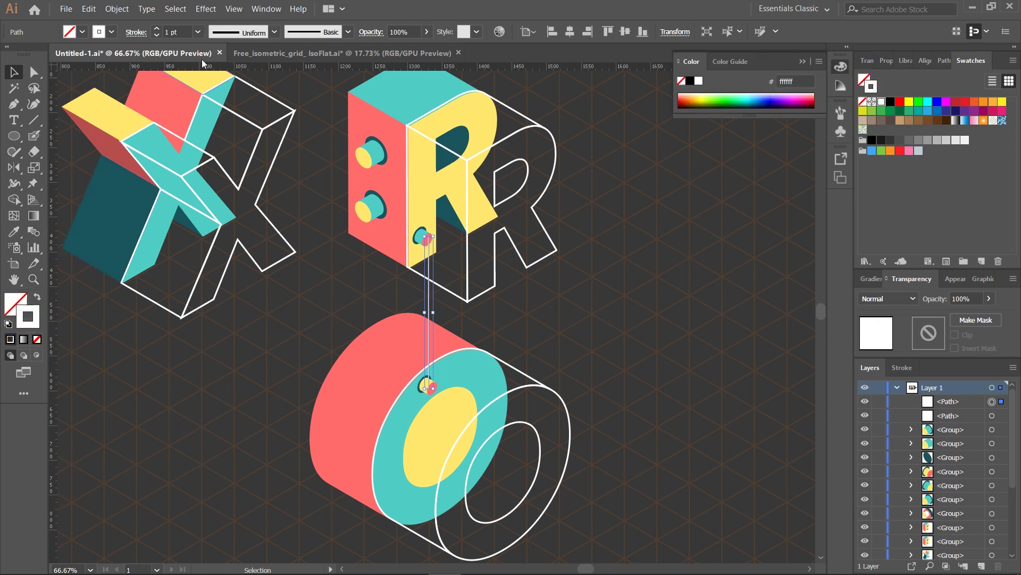
Reposition the O's small button and nudge the whole O slightly left beneath the connecting path.
left_click_drag(428, 390, 427, 386)
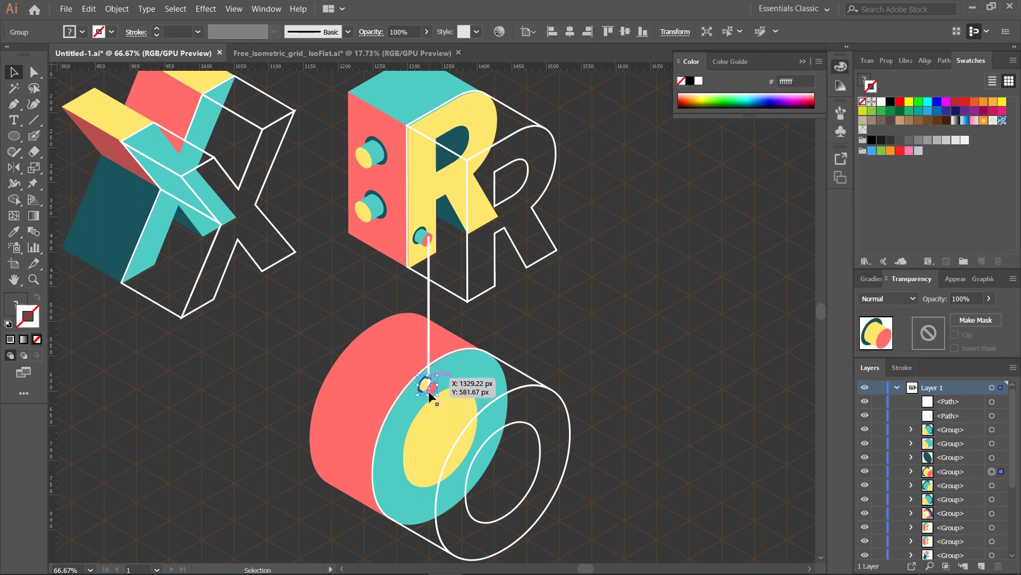
scroll(458, 446, "down", 3)
left_click_drag(564, 483, 288, 397)
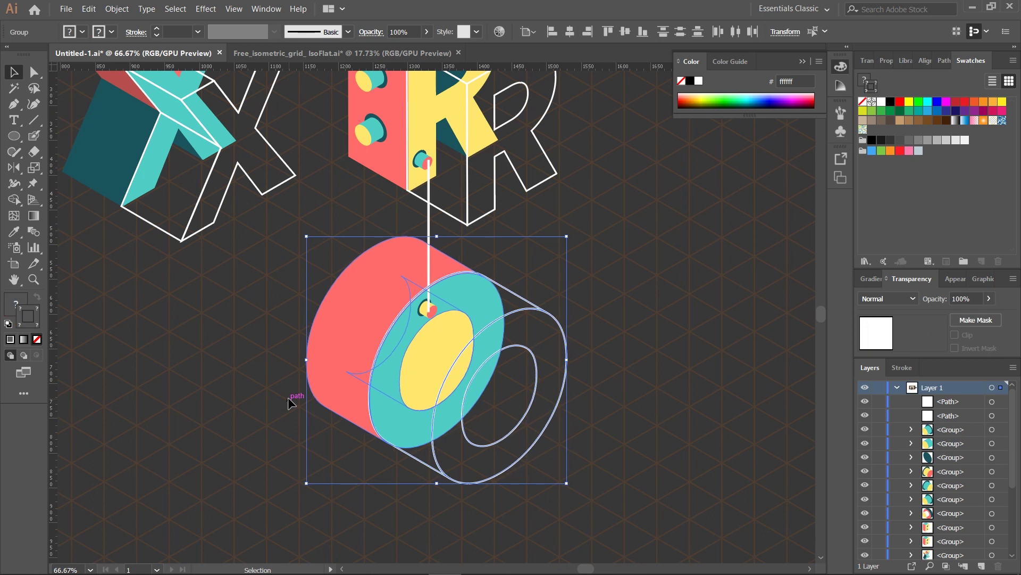
key("Right")
key("Right")
left_click_drag(670, 319, 302, 414)
key("Left")
key("Left")
key("Left")
left_click(692, 362)
Shift the O's small button slightly left so its coral face lines up with the path's lower end.
left_click(424, 312)
left_click_drag(438, 319, 436, 319)
left_click(585, 314)
left_click(423, 309)
left_click(420, 212)
Nudge the upper anchor point of the connecting path down on the R's small button.
left_click(429, 198)
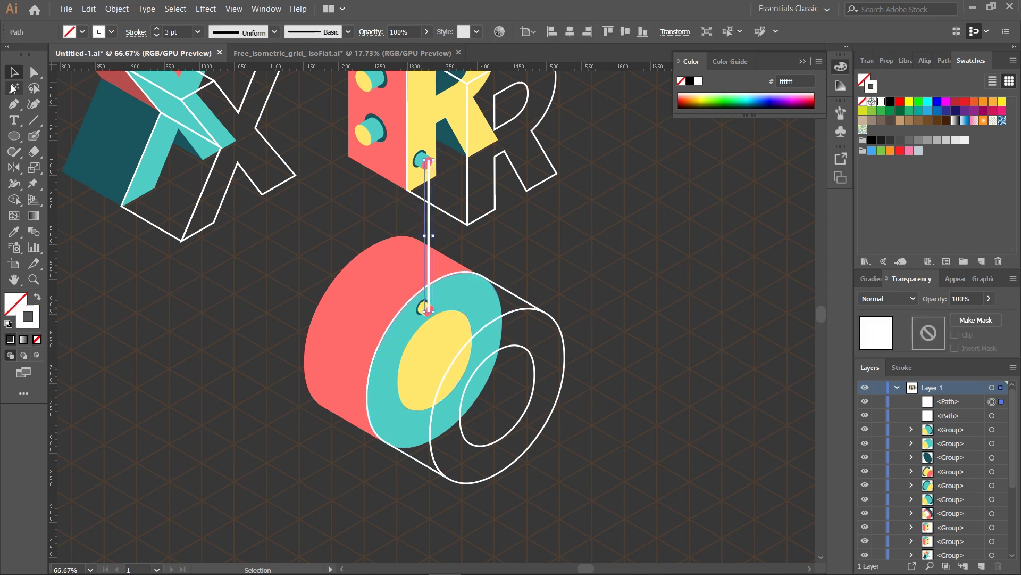
key("a")
left_click(429, 159)
key("Down")
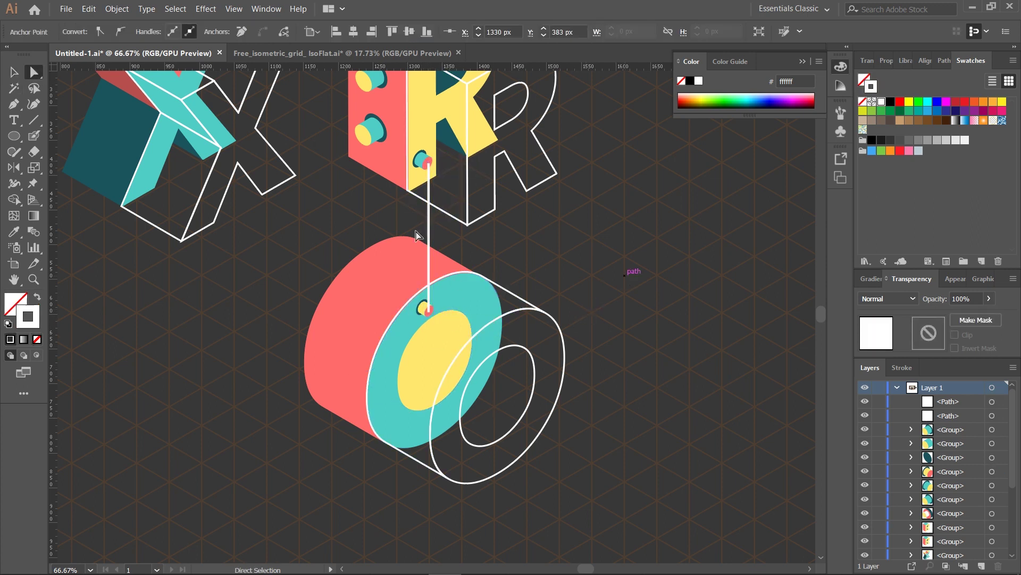
left_click(624, 279)
Copy the coral front face of the R's small button to the empty area beside it and fill the copy white.
key("ctrl+minus")
key("ctrl+minus")
key("ctrl+minus")
key("ctrl+plus")
key("ctrl+plus")
key("ctrl+plus")
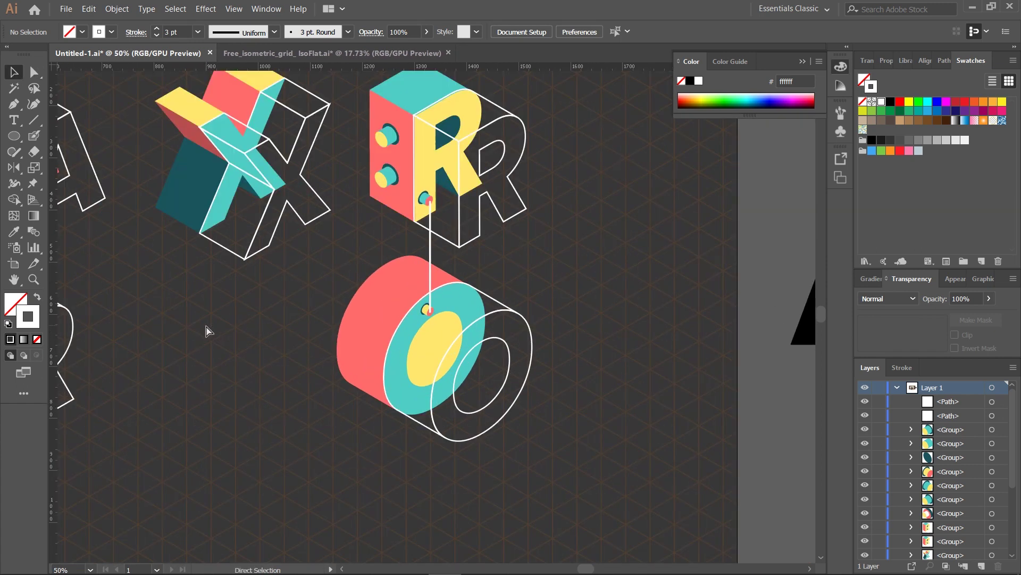
key("ctrl+minus")
key("ctrl+plus")
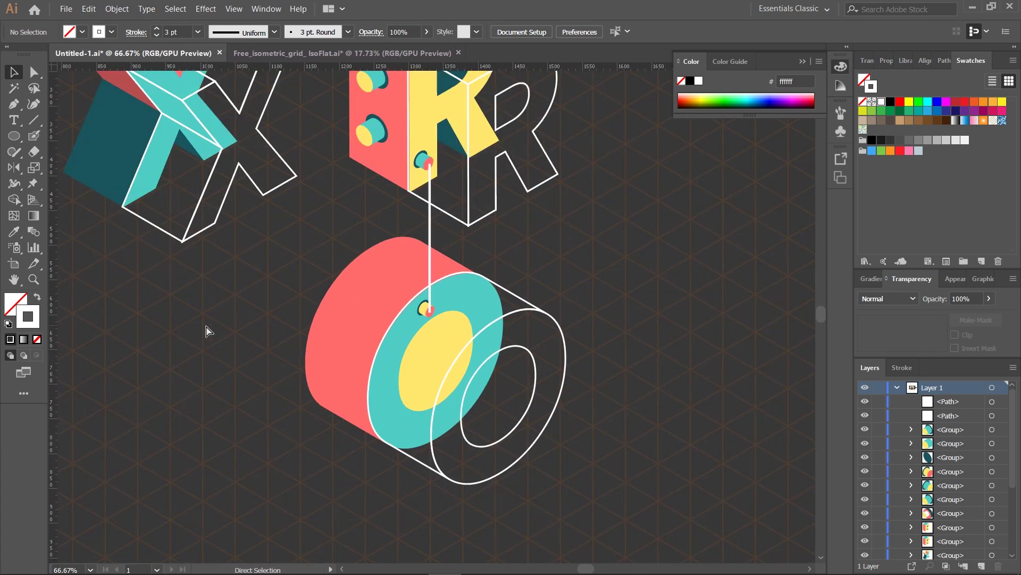
key("ctrl+plus")
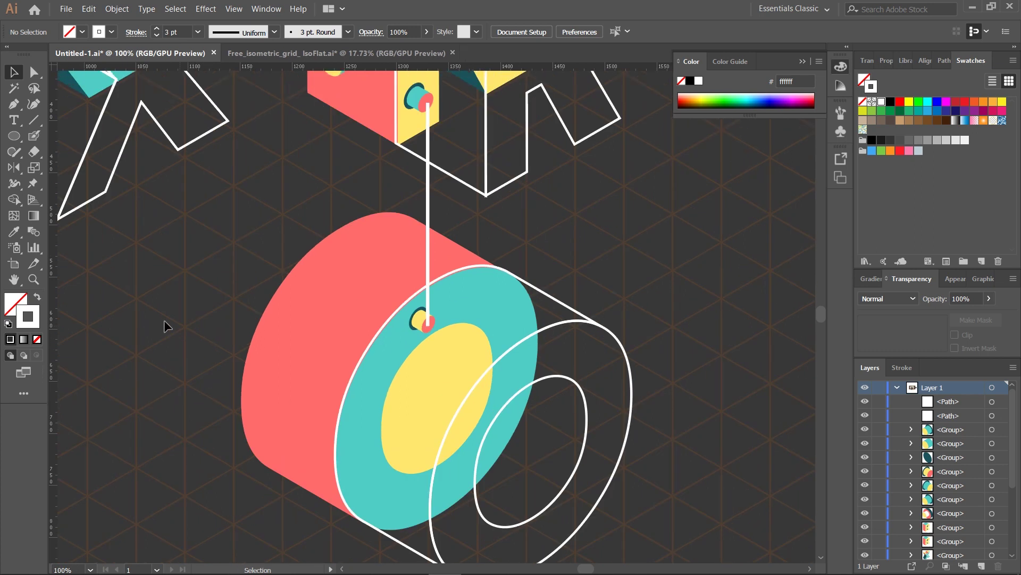
left_click(34, 72)
scroll(434, 219, "up", 2)
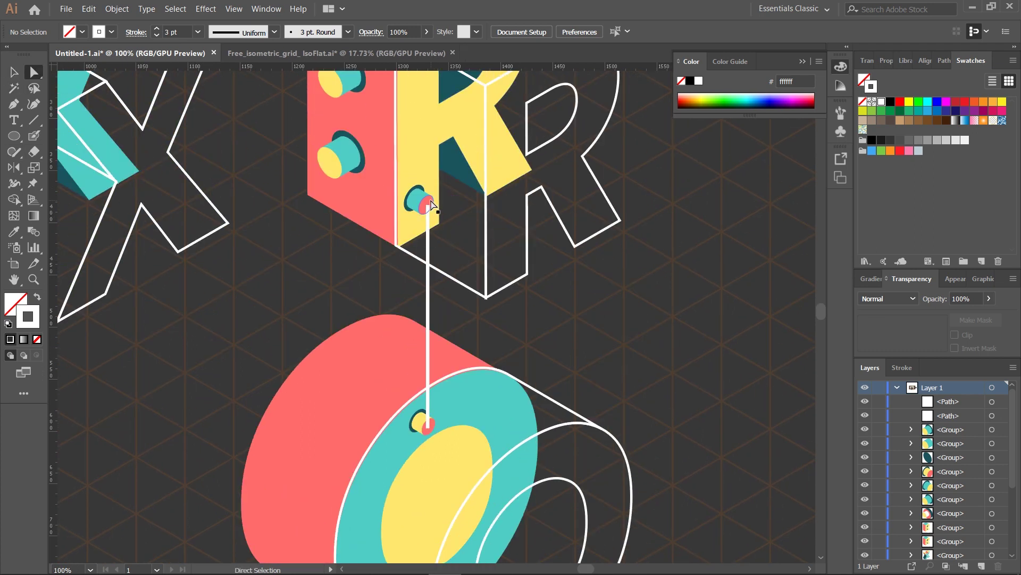
left_click_drag(426, 207, 328, 268)
left_click(882, 101)
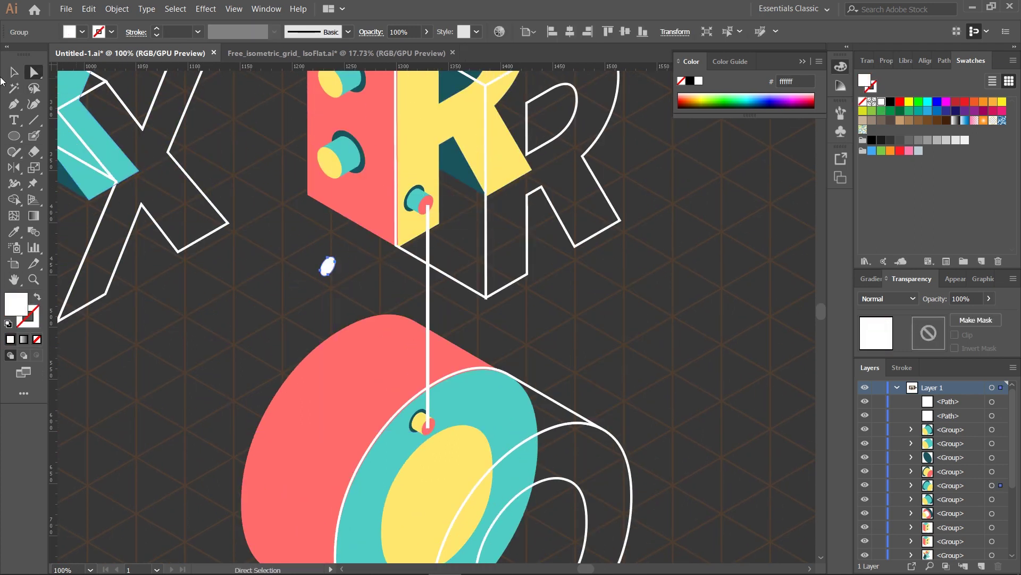
key("v")
left_click_drag(330, 270, 430, 205)
left_click(338, 274)
key("ctrl+z")
Ungroup the white face copy and place a white end cap on the R's small button at the path's upper end.
right_click(348, 272)
left_click(388, 368)
left_click(333, 272)
left_click_drag(326, 261, 418, 214)
key("ctrl+z")
right_click(344, 243)
left_click(379, 341)
left_click(331, 270)
left_click_drag(326, 260, 427, 222)
Copy the white end cap onto the O's small button at the path's lower end.
scroll(520, 286, "down", 3)
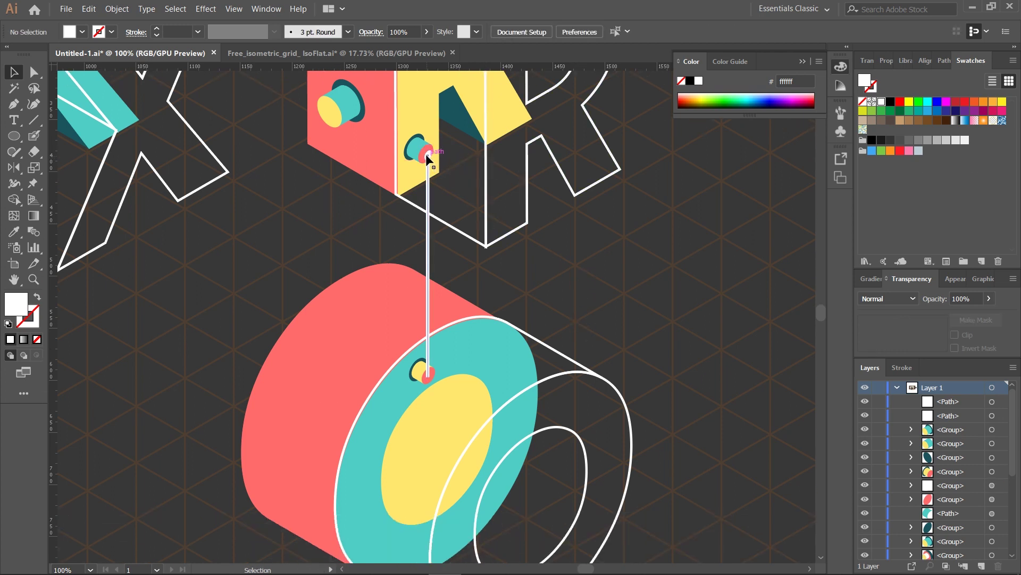
left_click_drag(426, 154, 430, 378)
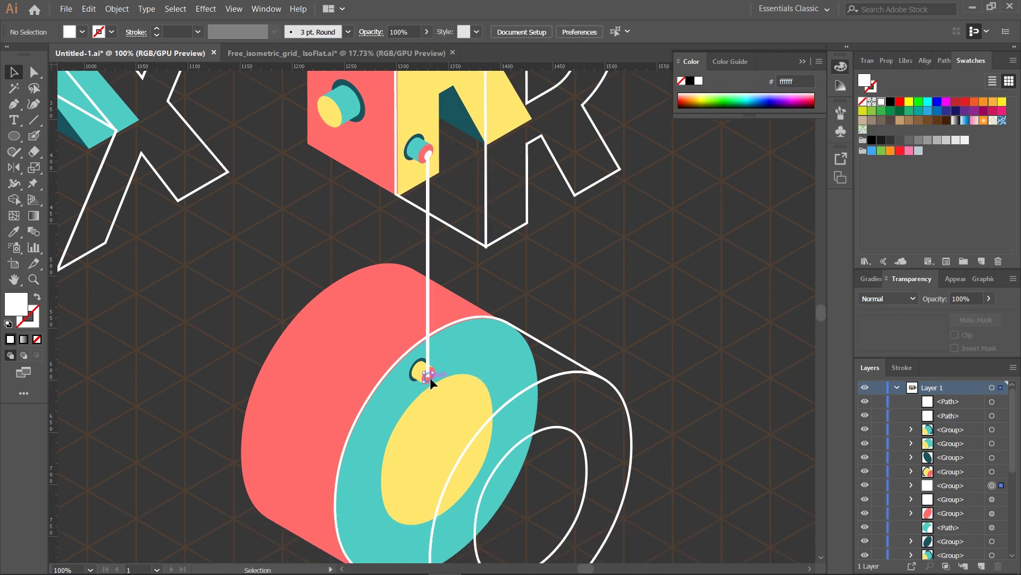
left_click(639, 300)
Place a copy of the black letter A below the X and change its text to F.
key("ctrl+0")
key("ctrl+minus")
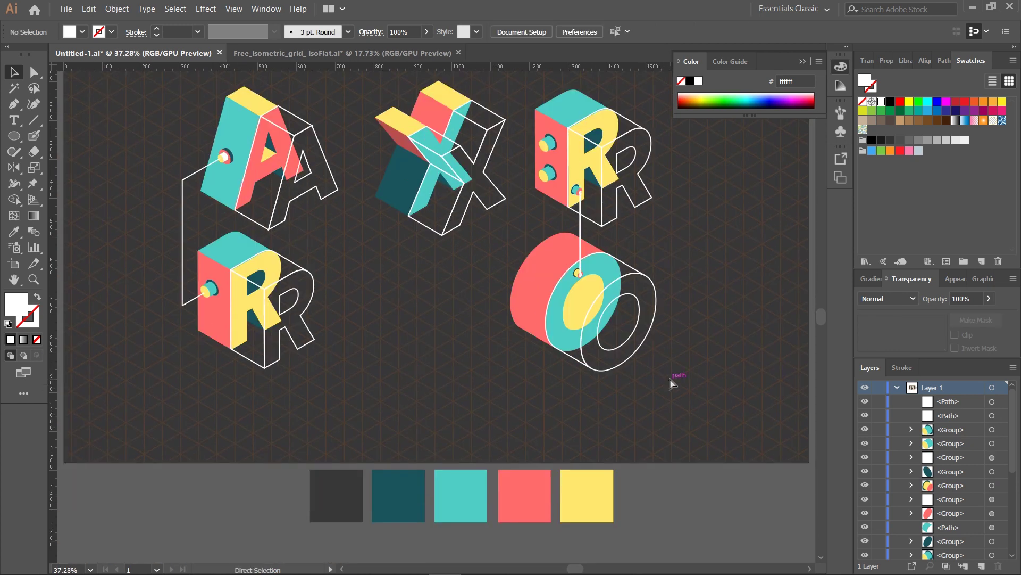
left_click_drag(813, 295, 370, 352)
double_click(409, 350)
key("ctrl+a")
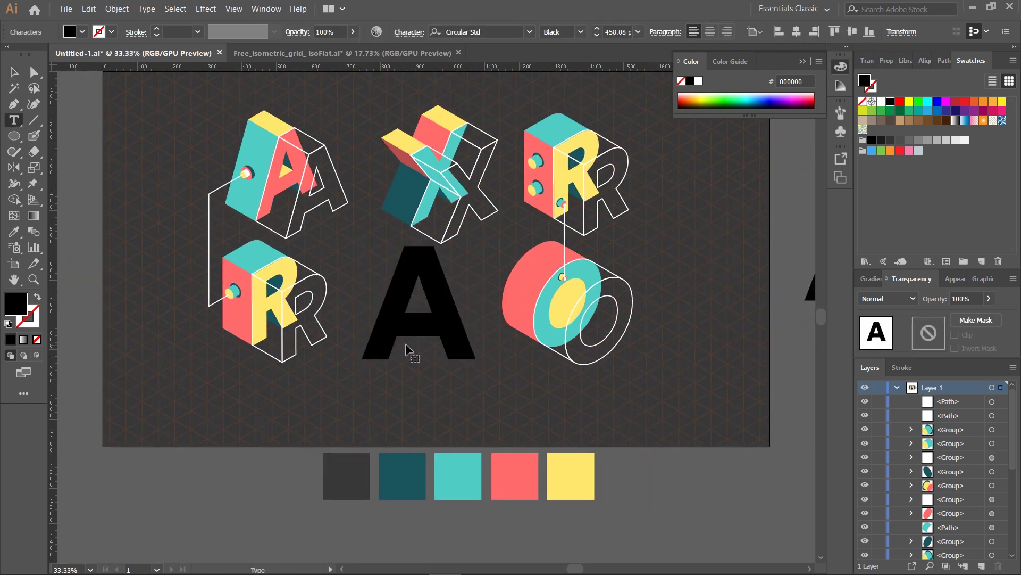
type("f")
key("BackSpace")
type("F")
key("Escape")
Expand the F text into shapes, shift it down and right, and fill it white.
left_click(117, 9)
left_click(177, 129)
key("Return")
left_click_drag(435, 305, 466, 329)
left_click(881, 102)
Apply a 3D Extrude & Bevel effect to the F in an isometric position with a depth of 160.
left_click(186, 9)
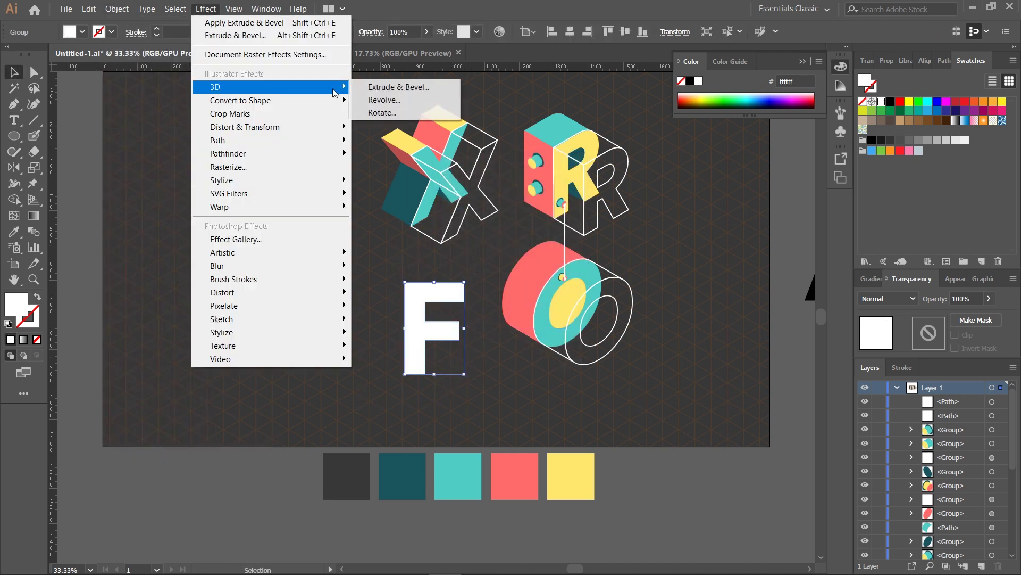
left_click(384, 89)
left_click(560, 395)
left_click(618, 152)
left_click(609, 381)
double_click(612, 322)
type("160")
key("Return")
Expand the extruded F's appearance and ungroup it into separately selectable faces.
left_click(117, 9)
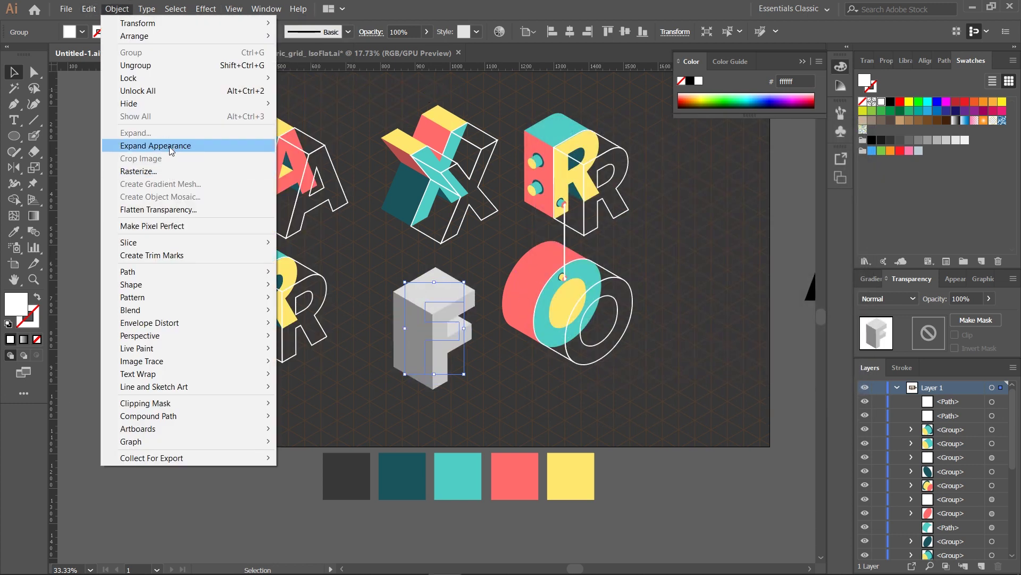
left_click(171, 146)
key("Return")
left_click(596, 376)
right_click(455, 352)
left_click(496, 449)
left_click(549, 415)
left_click(415, 350)
right_click(408, 345)
left_click(449, 428)
right_click(438, 341)
left_click(484, 433)
Recolour the F's large side face with the dark teal palette swatch.
left_click(410, 333)
key("o")
key("i")
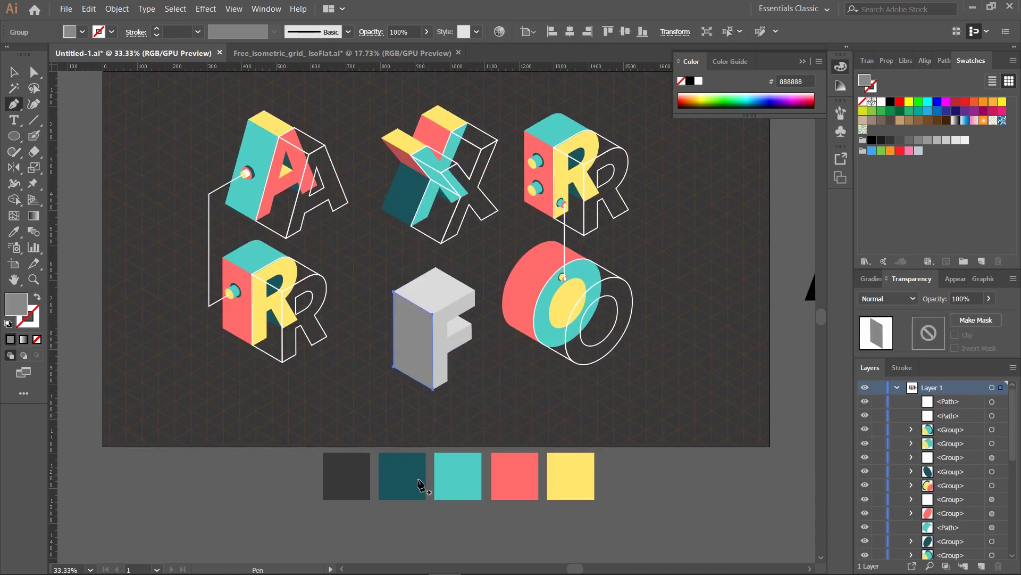
left_click(403, 474)
Recolour the F's front face yellow and its top face coral using the palette swatches.
left_click(24, 73)
left_click(449, 365)
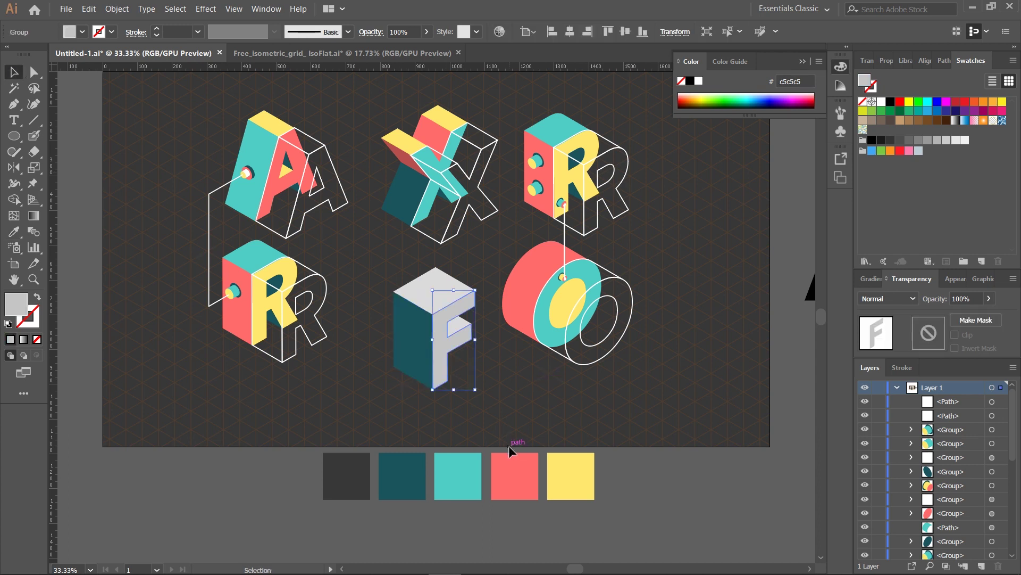
key("i")
left_click(571, 475)
left_click(13, 73)
left_click(443, 291)
key("i")
left_click(530, 468)
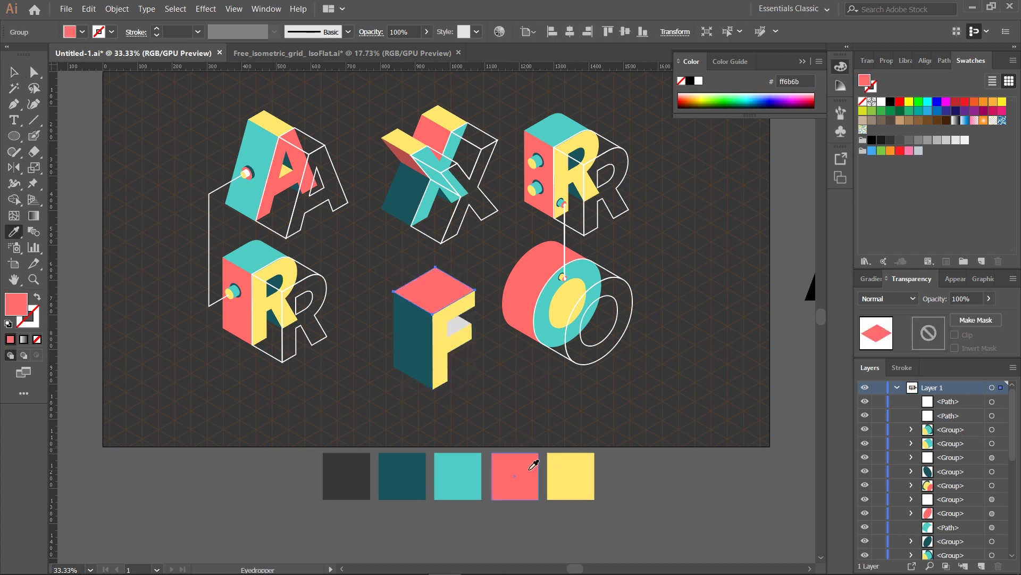
Recolour the F's large side face teal and the top of its middle arm dark teal.
left_click(12, 73)
left_click(449, 367)
left_click(398, 353)
key("i")
left_click(450, 465)
left_click(33, 73)
left_click(457, 325)
key("i")
left_click(410, 471)
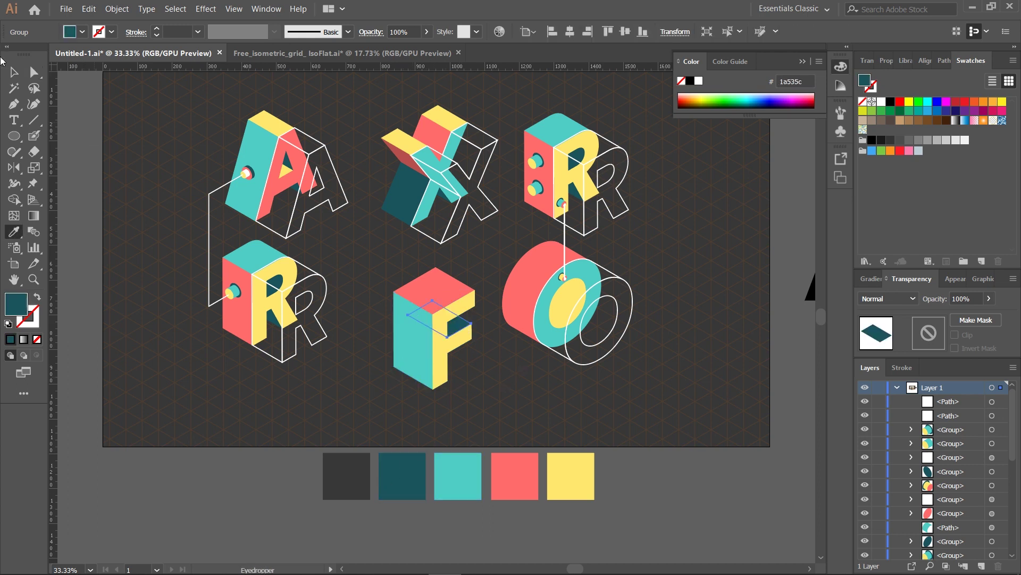
Select all faces of the F and move it up and left, between the lower R and the O.
left_click_drag(379, 282, 468, 381)
left_click_drag(428, 291, 406, 272)
left_click(464, 344)
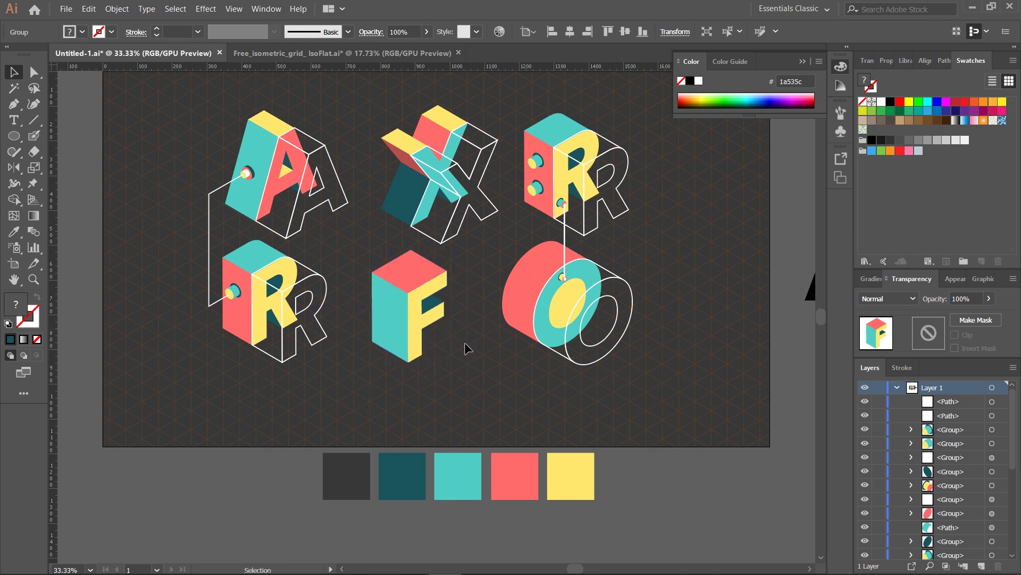
Copy the F down and right and give the copy the X's 2 pt white outline with no fill.
left_click_drag(415, 322, 457, 355, "alt")
key("i")
left_click(457, 233)
key("v")
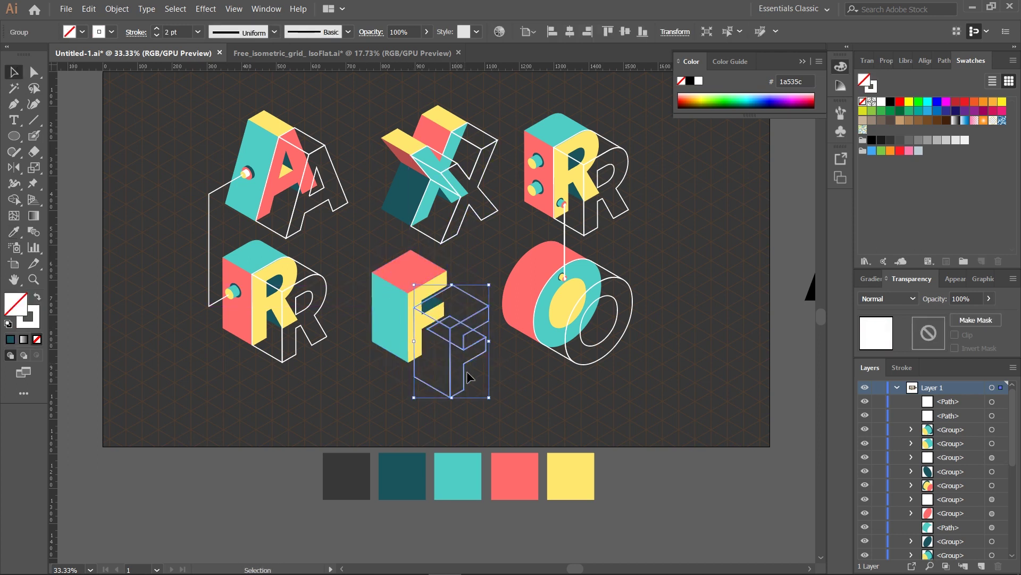
left_click(523, 405)
left_click_drag(482, 352, 512, 376)
Move the inner anchor points of the outlined F's middle arm to its visible edges to remove the hidden lines.
key("ctrl+equal")
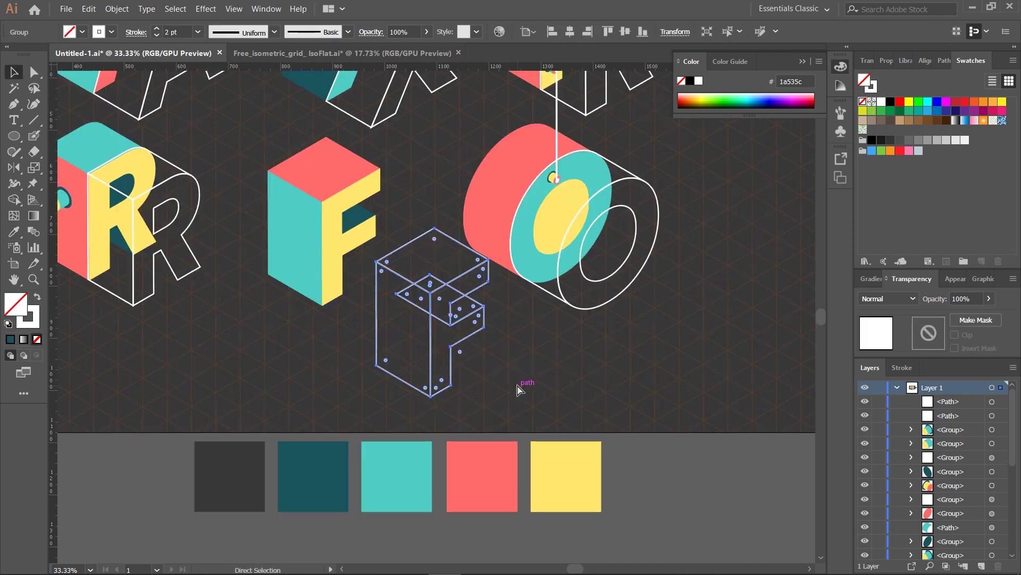
scroll(519, 390, "up", 3)
key("v")
left_click(609, 336)
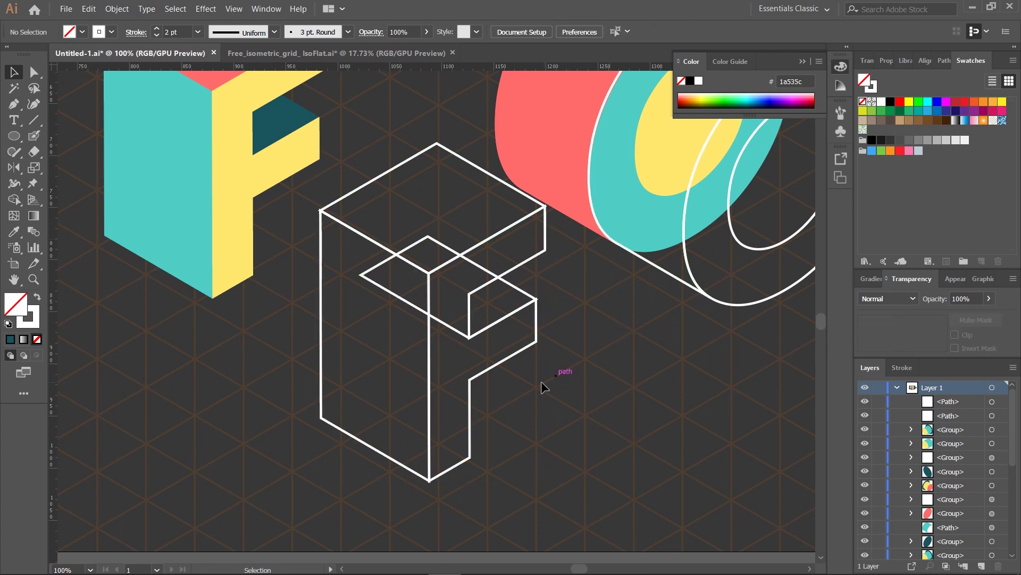
left_click(34, 72)
left_click(362, 275)
left_click_drag(362, 275, 469, 294)
left_click_drag(428, 237, 498, 284)
left_click(611, 339)
Move the outlined F up and left so it overlaps the coloured F as an offset outline.
key("ctrl+minus")
key("ctrl+minus")
key("ctrl+minus")
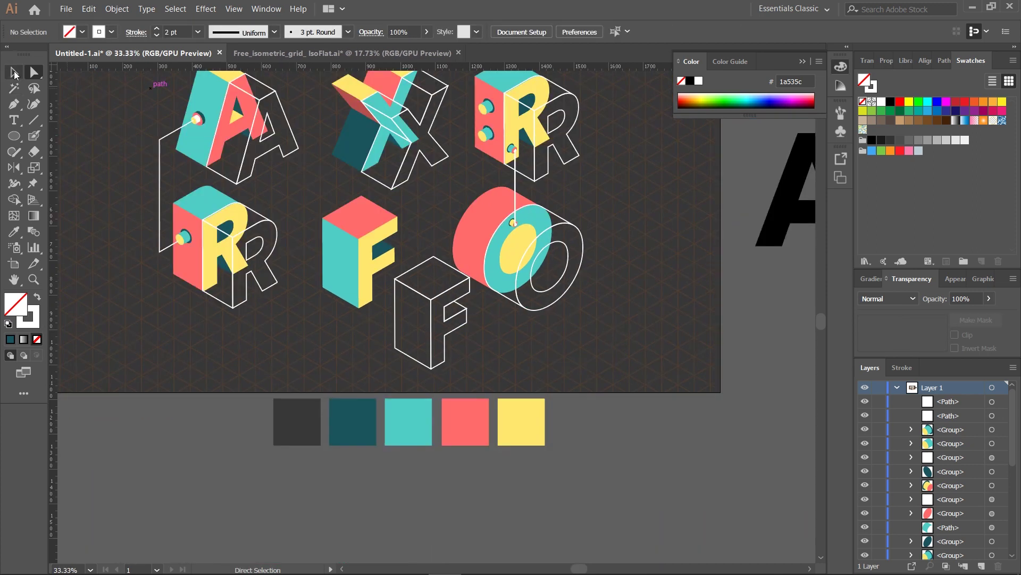
left_click_drag(443, 336, 407, 296)
left_click(448, 344)
Group the coloured F with its outline and centre it horizontally.
scroll(422, 343, "up", 1)
left_click_drag(419, 380, 313, 267)
key("ctrl+g")
left_click(570, 32)
Move the R and O pair with their connection to the right, and shift the F slightly right.
left_click_drag(563, 350, 550, 339)
left_click_drag(613, 372, 495, 307)
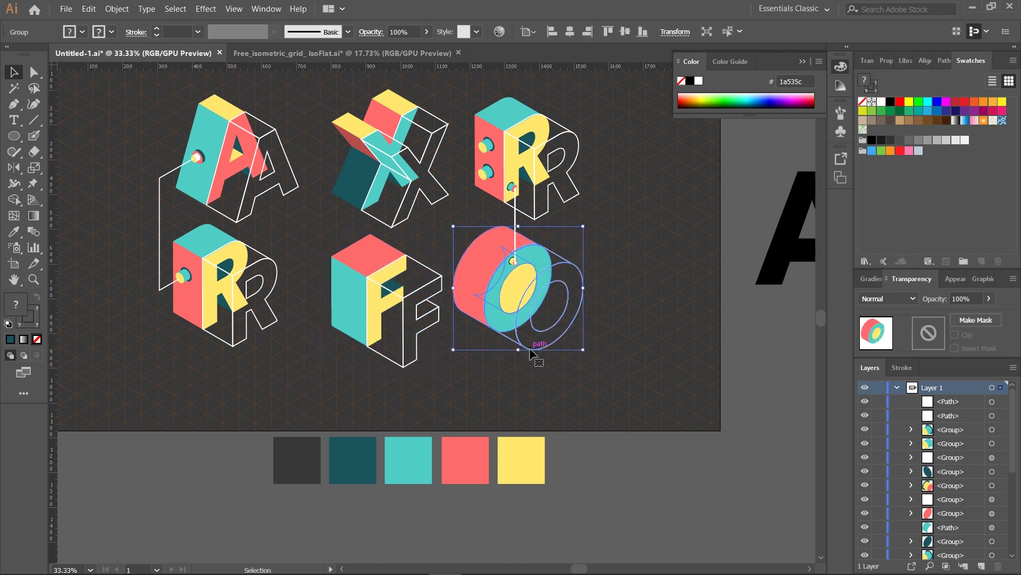
left_click(553, 368)
left_click_drag(498, 118, 495, 116)
left_click_drag(496, 120, 512, 130)
left_click_drag(378, 290, 384, 291)
Scale the X down slightly and align it above the F.
scroll(656, 285, "up", 2)
left_click_drag(445, 130, 387, 219)
left_click_drag(390, 140, 392, 154)
left_click(367, 314)
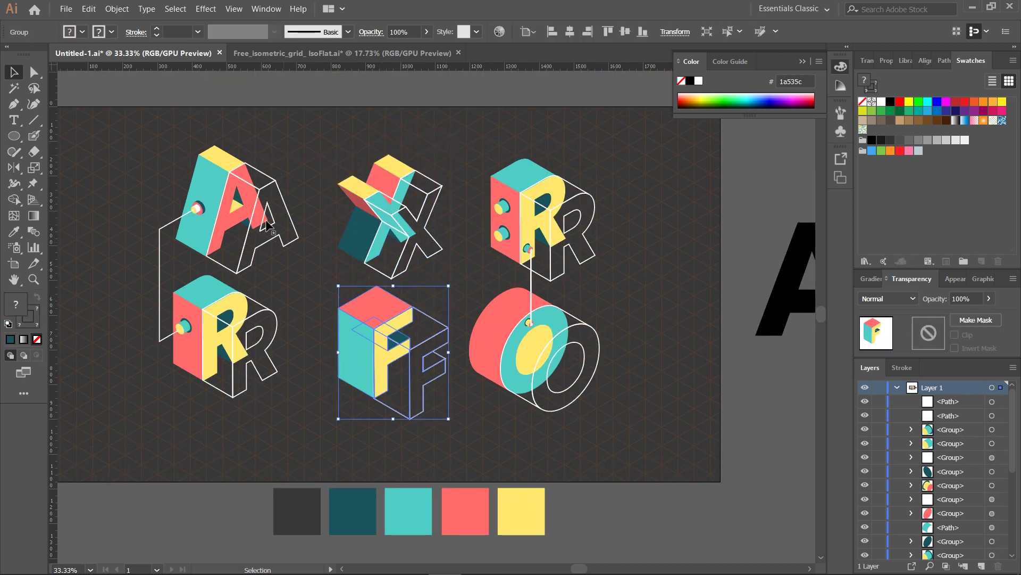
left_click(307, 404)
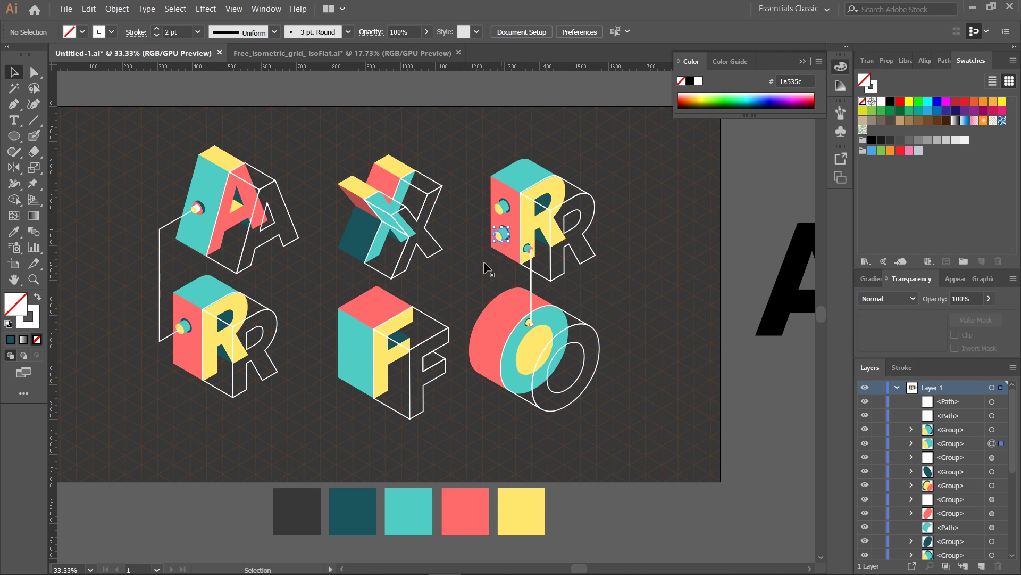
Group the small teal-and-coral button on the upper R and place copies on the lower R's face and the F's teal side.
scroll(440, 349, "down", 3)
key("ctrl+plus")
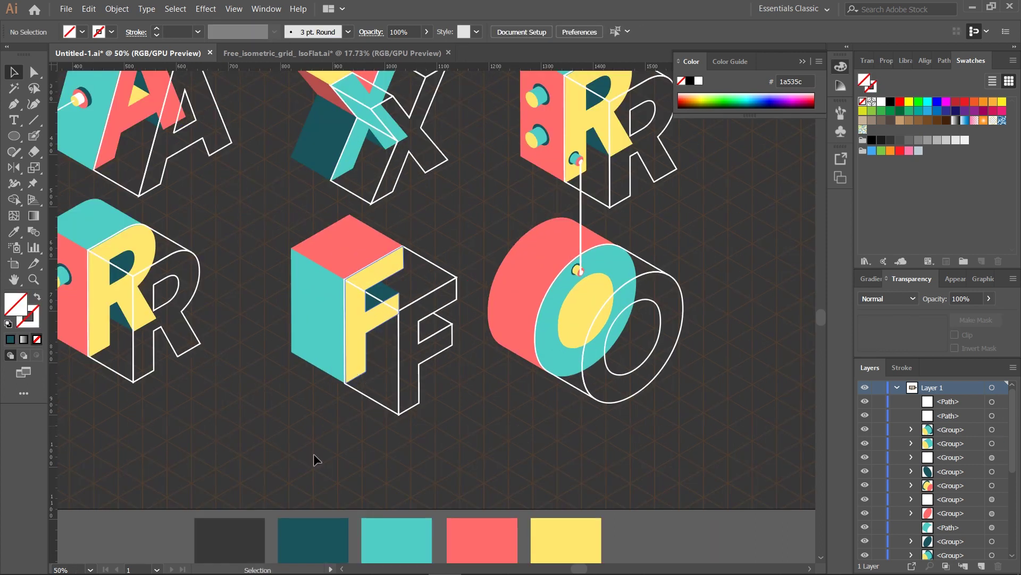
left_click_drag(581, 570, 579, 570)
scroll(257, 241, "up", 4)
left_click(610, 211)
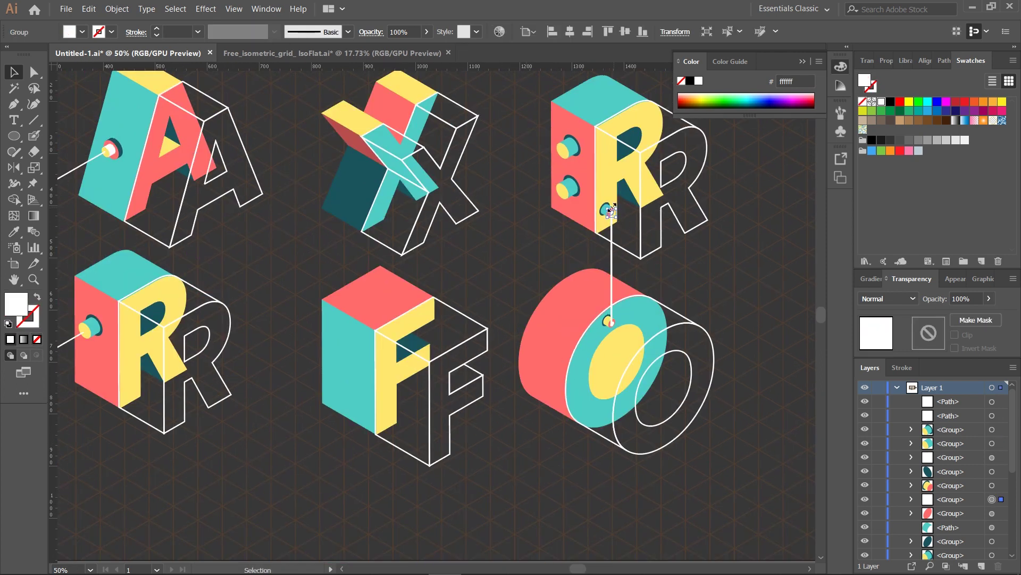
left_click(595, 212, "shift")
left_click_drag(424, 246, 339, 330)
key("ctrl+g")
Reflect the button copy on the F's teal side so it points outward to the left.
left_click(258, 377)
left_click(260, 280)
right_click(339, 329)
mouse_move(433, 444)
left_click(517, 487)
key("Return")
Recolour the teal body of the F's button with the yellow sampled from the F's face.
left_click(34, 72)
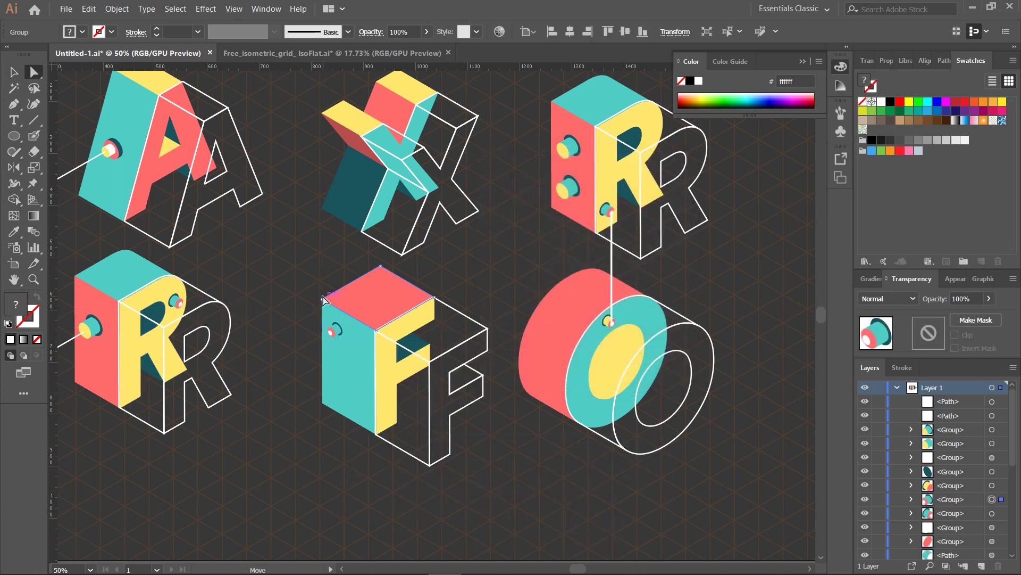
left_click(362, 302)
left_click(336, 330)
key("i")
left_click(382, 361)
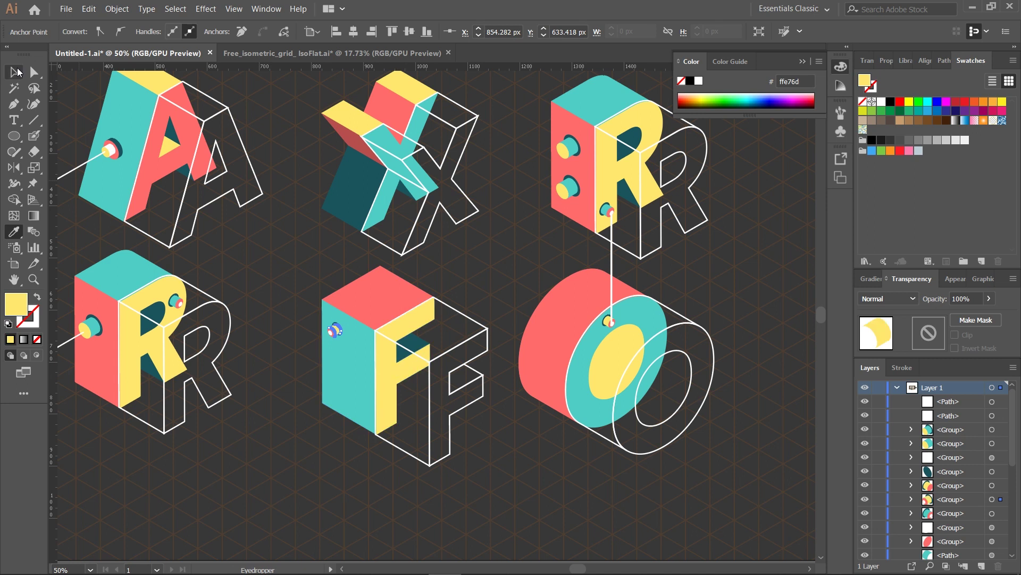
left_click(253, 280)
scroll(248, 311, "down", 2)
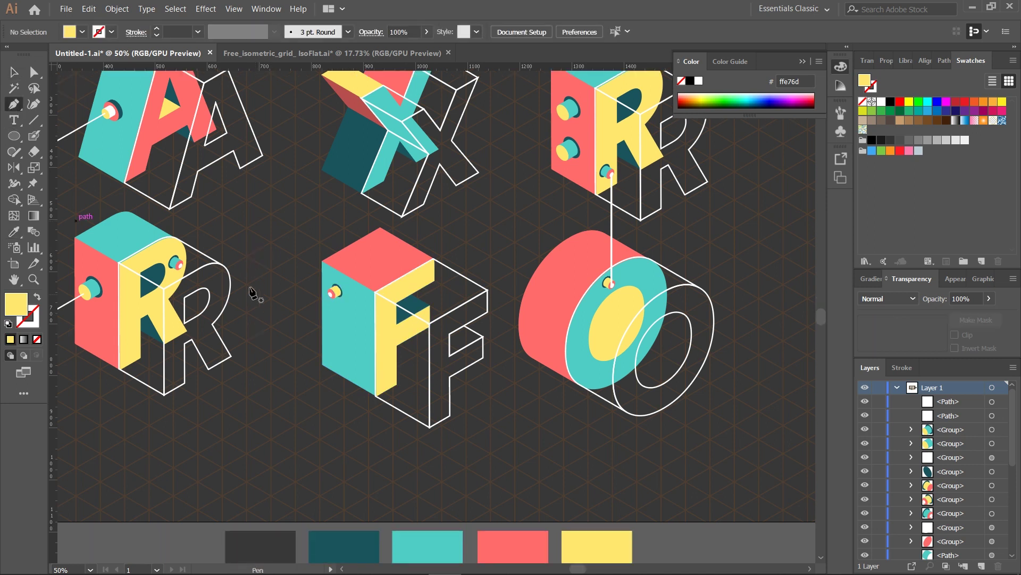
Draw an angled connecting line between the lower R and the F, with a white stroke and no fill.
left_click(198, 227)
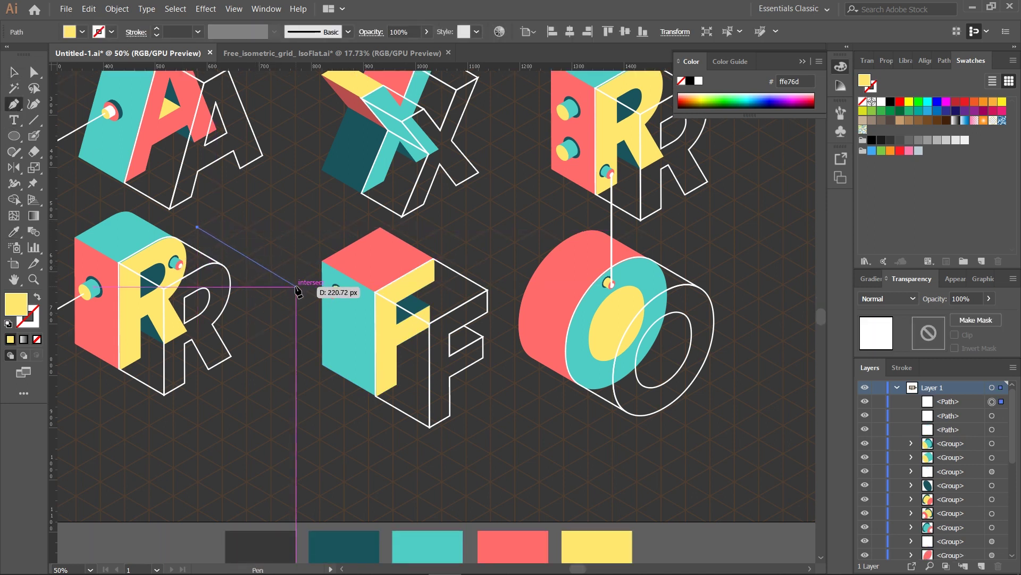
left_click(296, 286)
left_click(322, 273)
key("v")
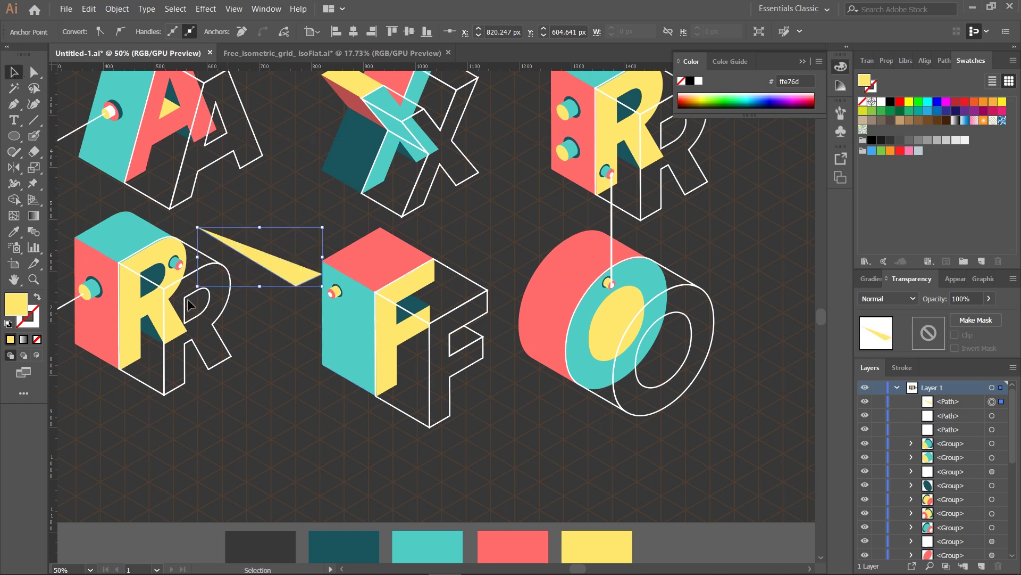
key("shift+x")
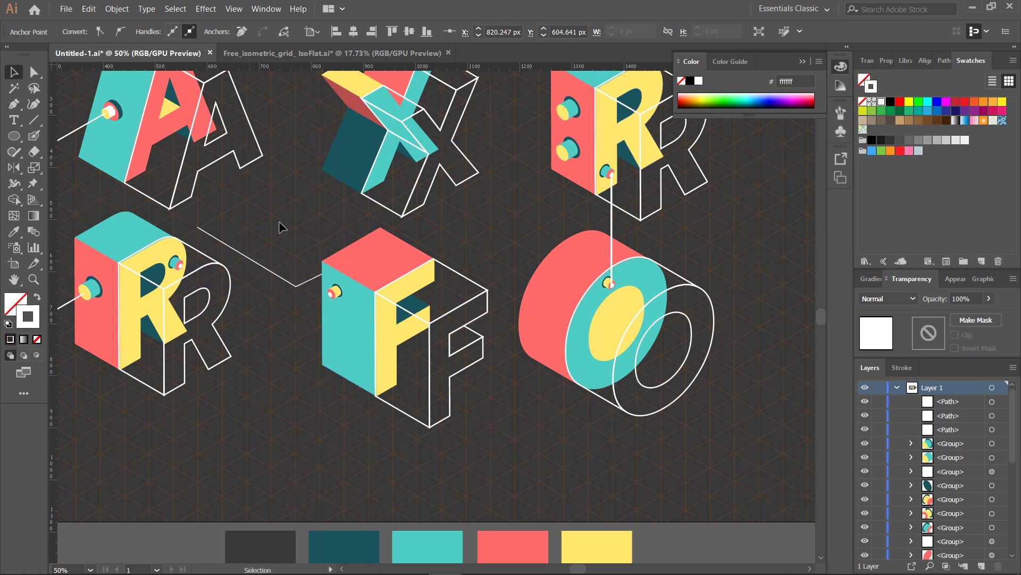
left_click(287, 184)
Move the angled line's start to the lower R's face button and its other end to the F's button.
left_click(34, 72)
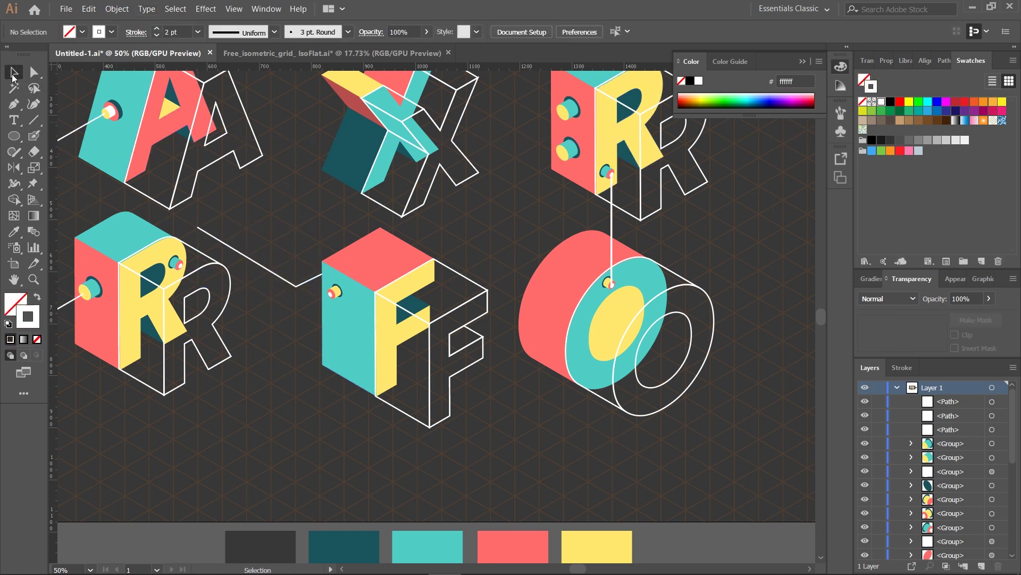
left_click_drag(253, 263, 272, 326)
left_click(31, 79)
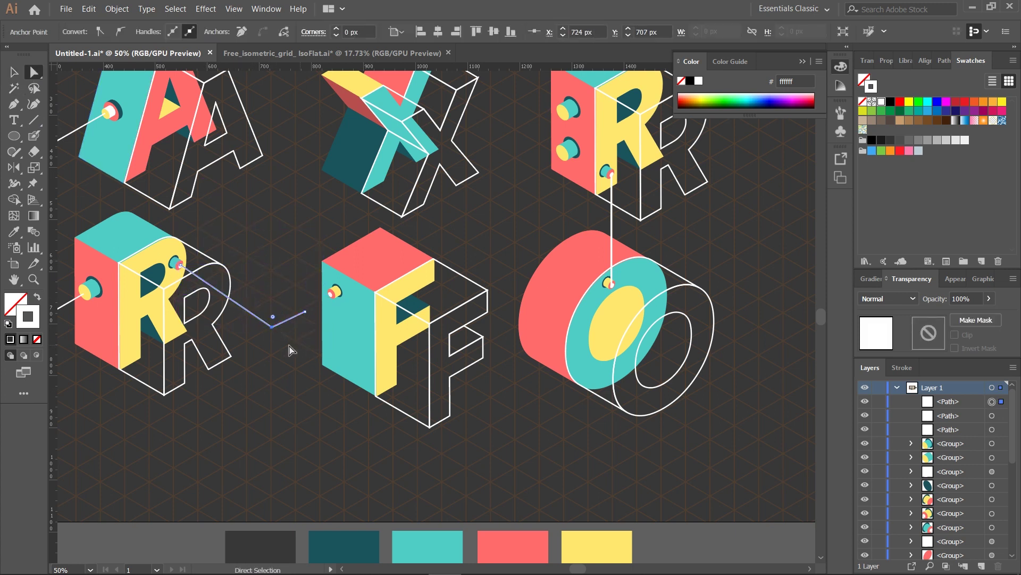
left_click_drag(181, 270, 180, 266)
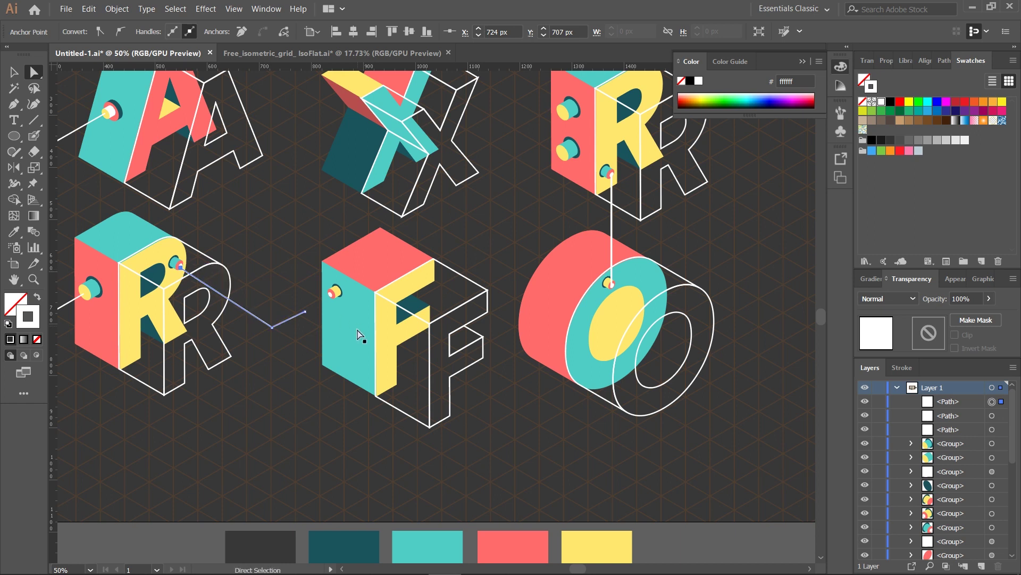
left_click_drag(305, 312, 331, 293)
key("ctrl+1")
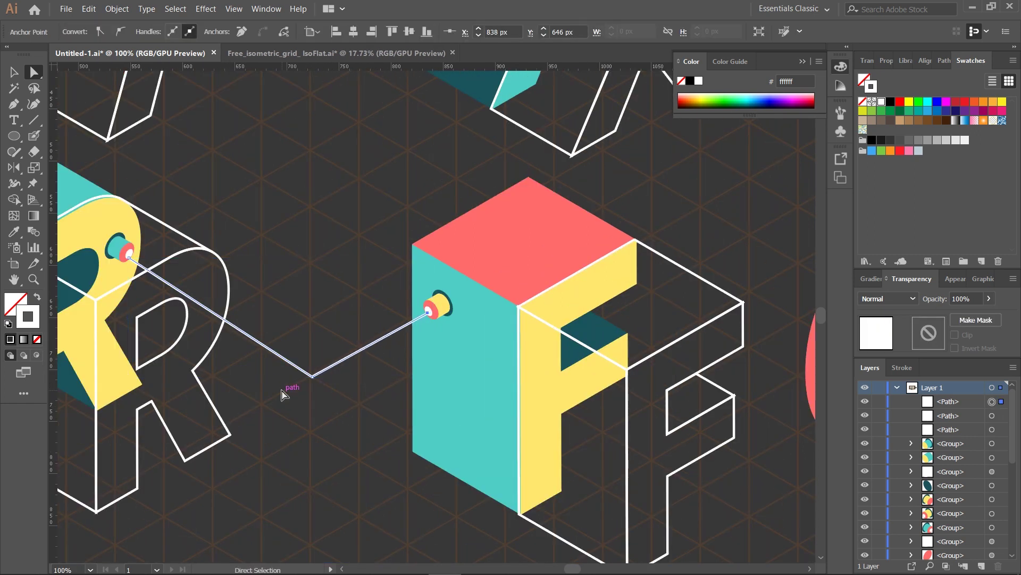
left_click(16, 73)
left_click(298, 235)
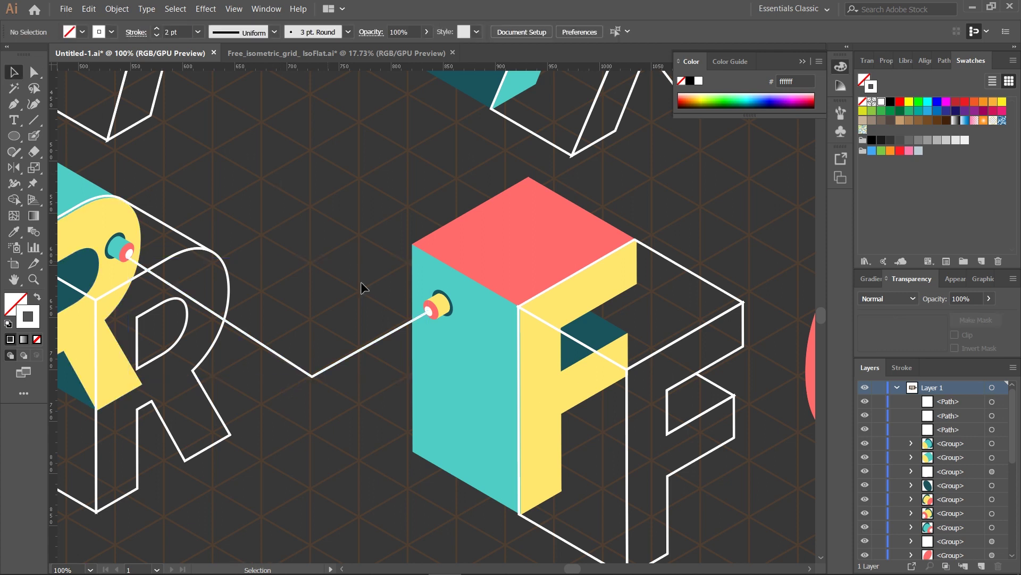
Shift the connecting line's start point slightly left on the lower R to follow the isometric grid angle.
left_click(317, 373)
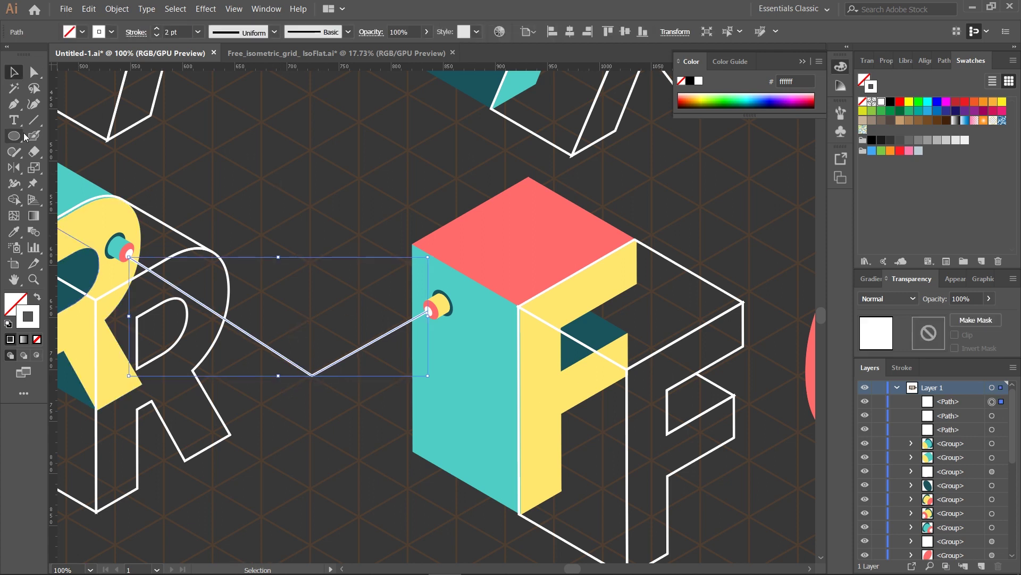
left_click(33, 73)
left_click_drag(129, 260, 116, 260)
key("v")
left_click(270, 183)
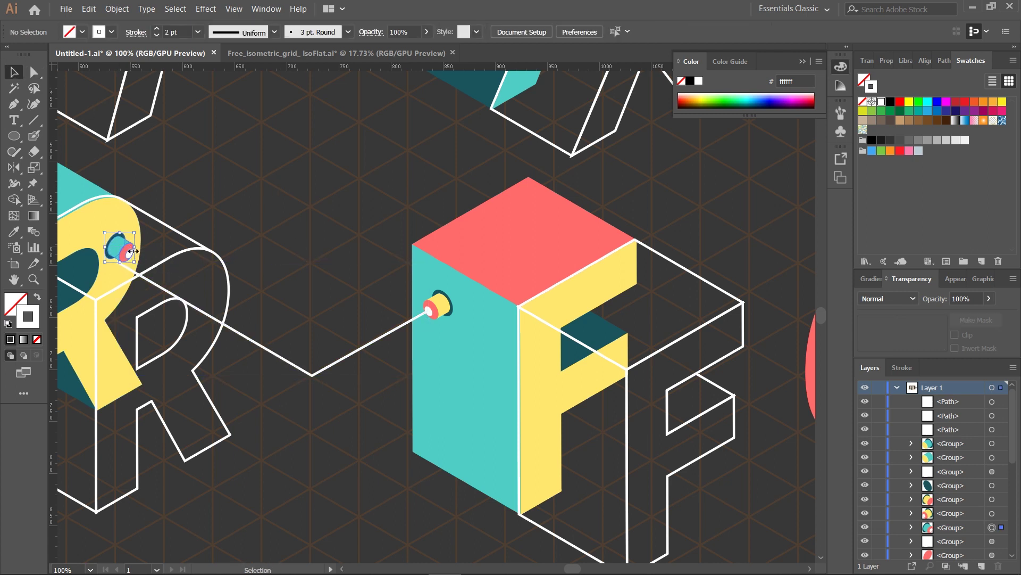
Scale down the lower R's face button and align its tip with the start of the connecting line.
left_click(122, 249)
left_click_drag(134, 262, 120, 250)
left_click(154, 245)
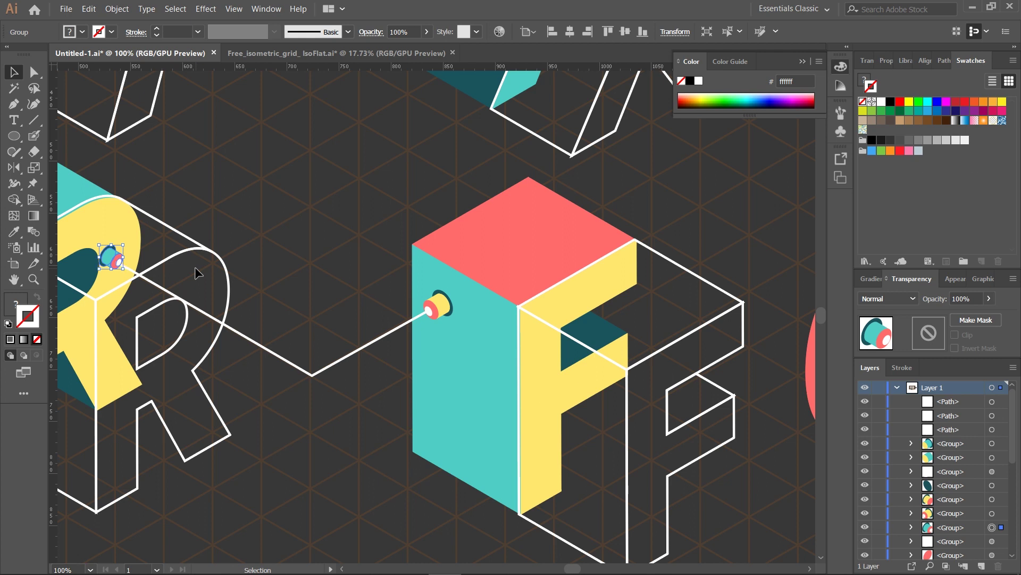
left_click_drag(101, 265, 117, 265)
left_click(230, 270)
left_click(112, 261)
left_click(273, 199)
Duplicate the F's button and the R-to-F connecting line straight down to form a second connection.
key("ctrl+minus")
key("ctrl+minus")
key("ctrl+minus")
key("ctrl+minus")
key("ctrl+equal")
key("ctrl+equal")
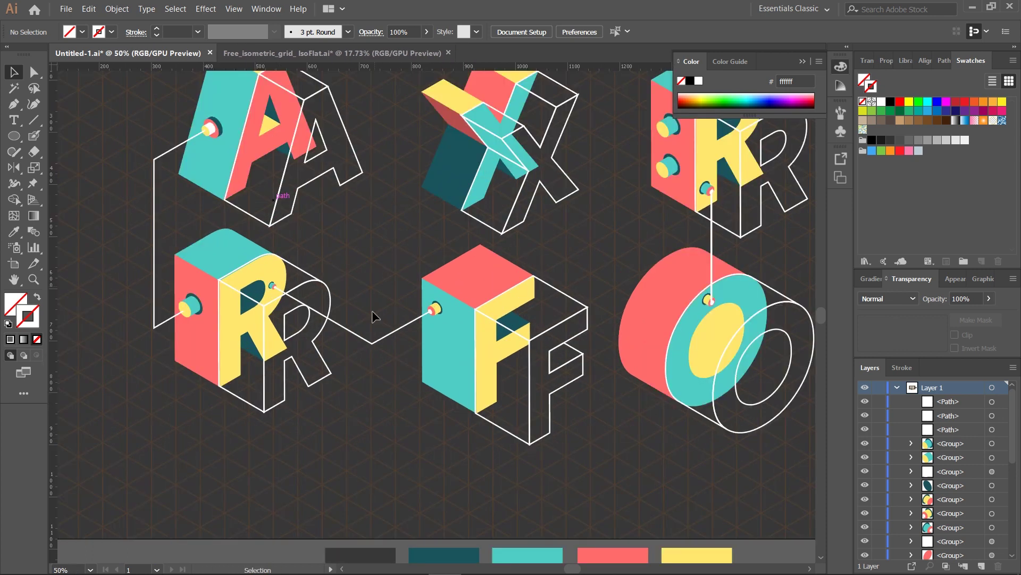
left_click_drag(435, 309, 436, 372)
left_click(391, 409)
left_click_drag(387, 340, 387, 398)
left_click(388, 435)
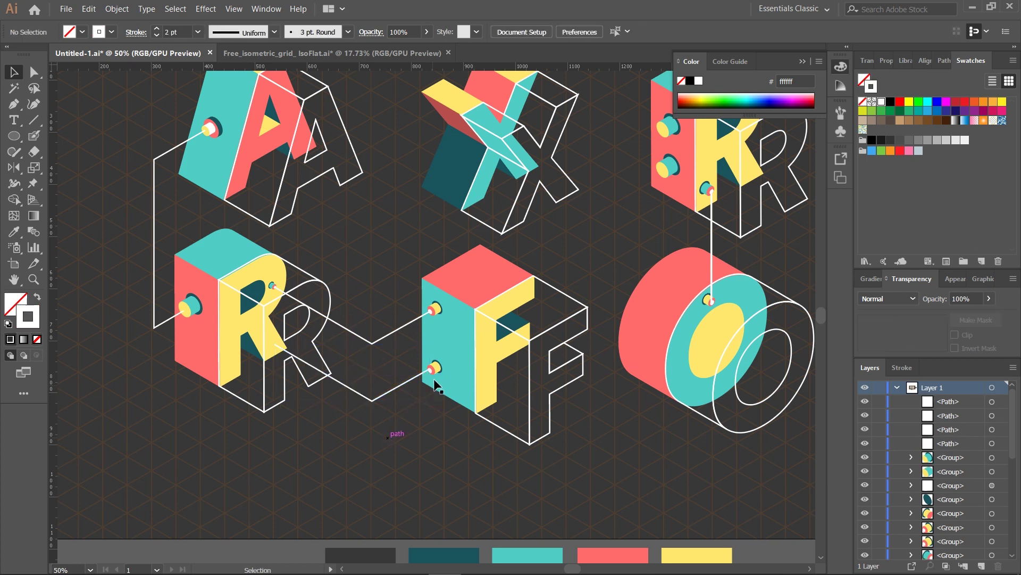
left_click(435, 366)
left_click(447, 423)
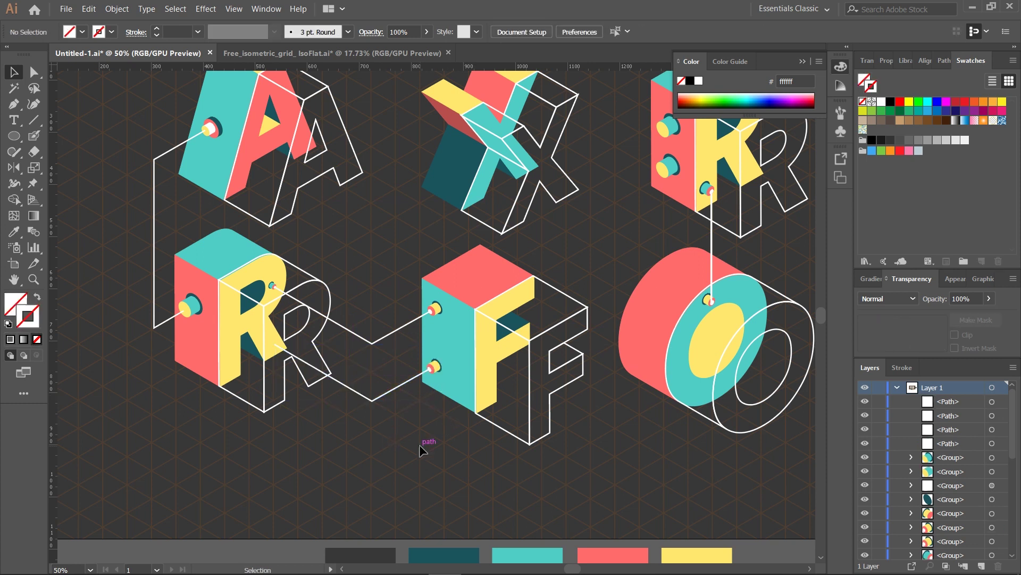
Copy a teal-and-yellow button from the upper R to the lower R's leg and reflect it to face right.
scroll(521, 144, "up", 3)
left_click(275, 391)
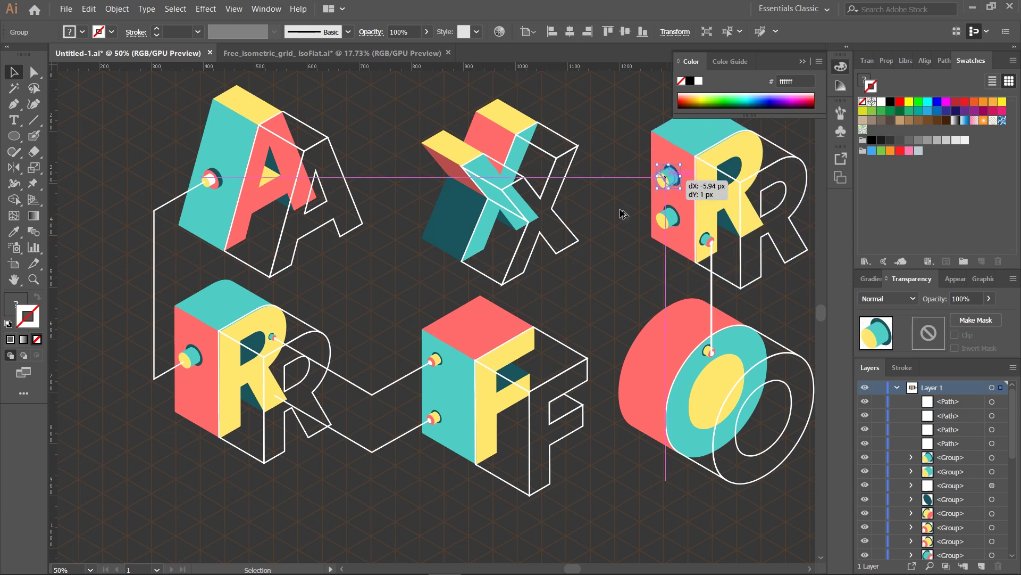
right_click(275, 396)
mouse_move(362, 328)
left_click(456, 361)
key("Return")
Scale down the button on the lower R's leg and fit it to the start of the second connecting line.
key("ctrl+plus")
key("ctrl+plus")
key("ctrl+plus")
key("ctrl+plus")
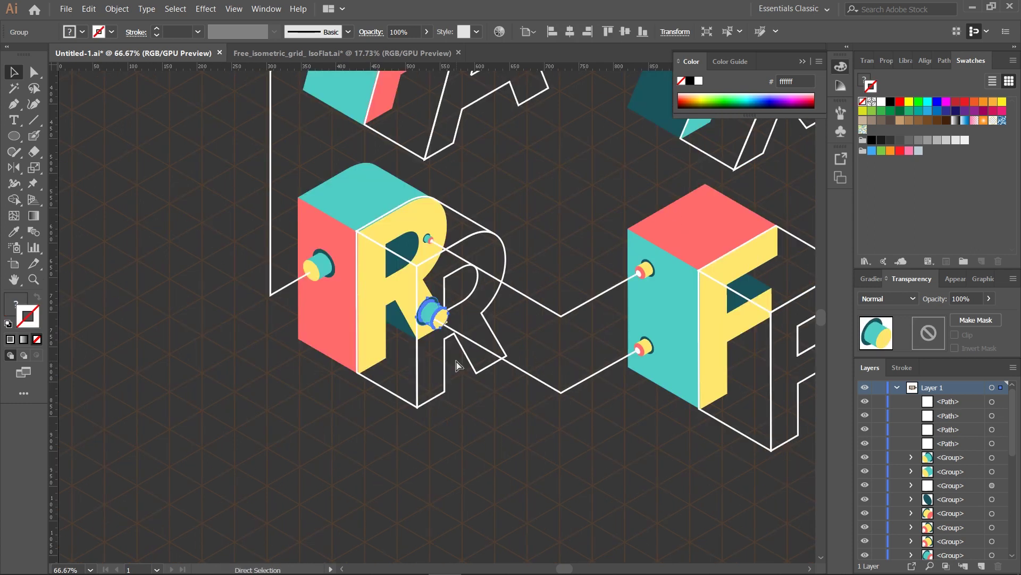
left_click_drag(482, 310, 446, 312)
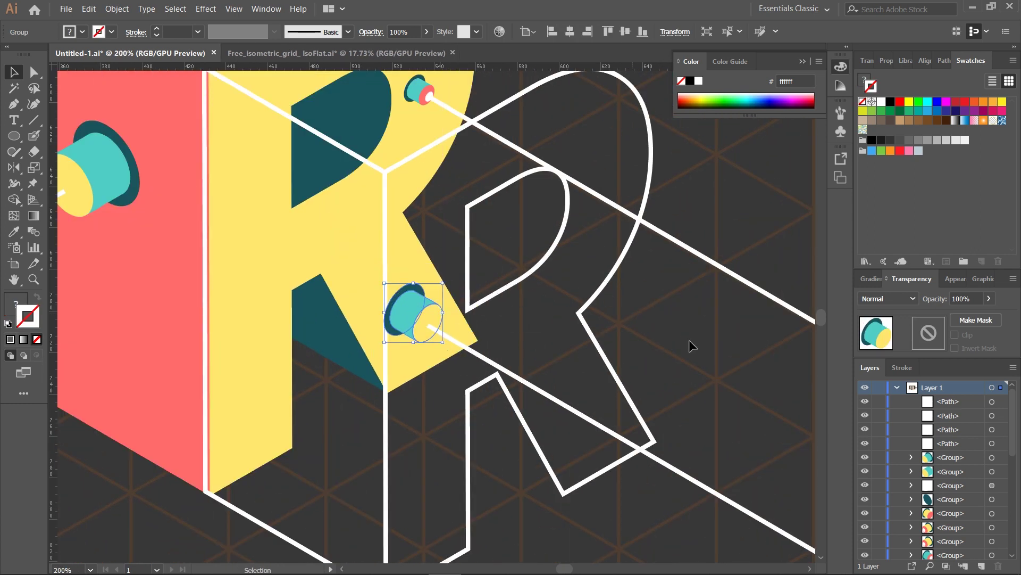
left_click(608, 293)
Recolour the cap of the lower R's leg button with the coral sampled from the R's side.
left_click(429, 328)
key("i")
left_click(200, 294)
key("v")
left_click(692, 336)
key("ctrl+minus")
key("ctrl+plus")
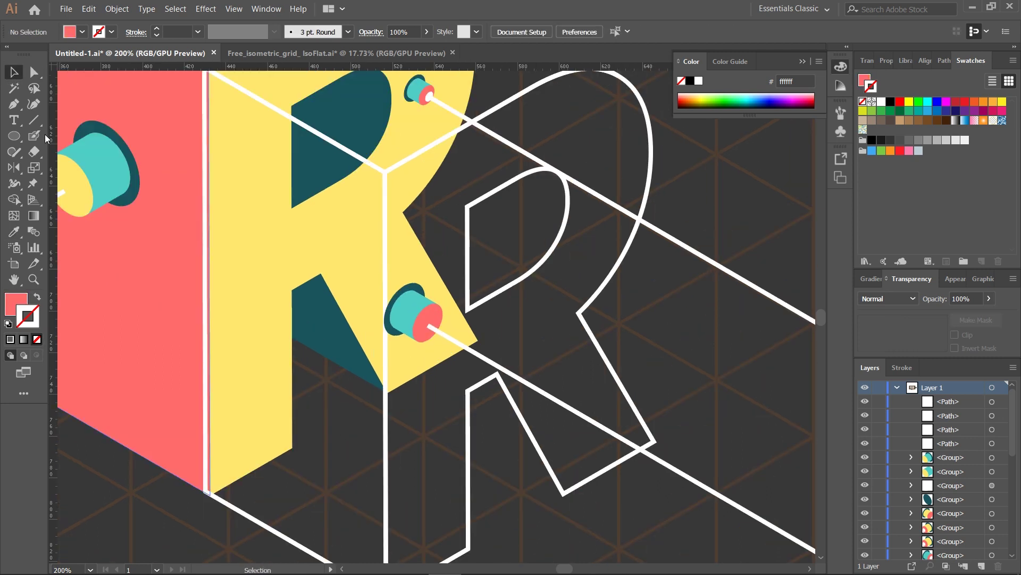
Create a smaller copy of the coral cap inside the cap on the lower R's leg button.
left_click(423, 335)
right_click(423, 334)
left_click(466, 430)
left_click(450, 407)
mouse_move(425, 337)
left_mouse_down()
mouse_move(451, 354)
mouse_move(457, 395)
mouse_move(429, 321)
left_mouse_up()
key("ctrl+z")
right_click(424, 324)
left_click(457, 420)
left_click(419, 427)
Fill the small inner ellipse of the leg button's cap with white.
left_click(419, 331)
left_click(889, 102)
left_click(882, 102)
left_click(530, 310)
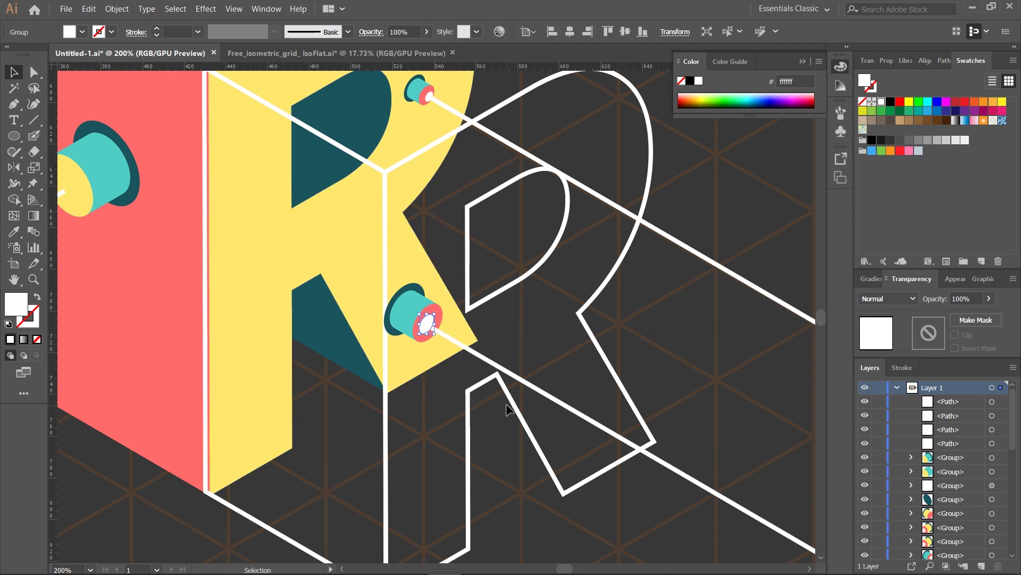
left_click(417, 438)
key("ctrl+minus")
key("ctrl+minus")
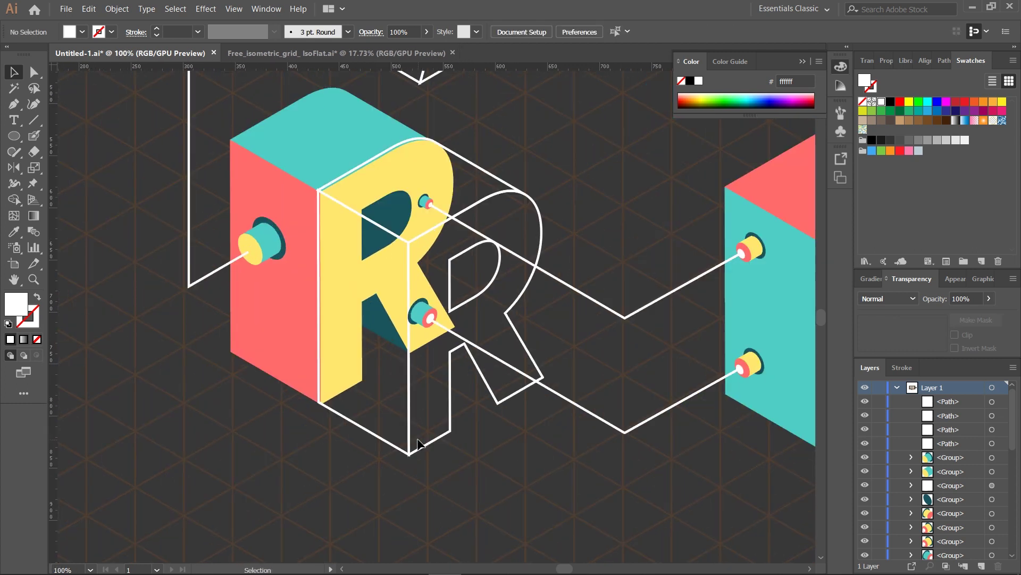
Place a reflected white ellipse on the cap of the lower R's large side button and bring it to the front.
right_click(247, 254)
mouse_move(353, 367)
left_click(444, 412)
key("Return")
key("ctrl+shift+]")
left_click_drag(247, 245, 248, 244)
left_click(141, 236)
key("ctrl+0")
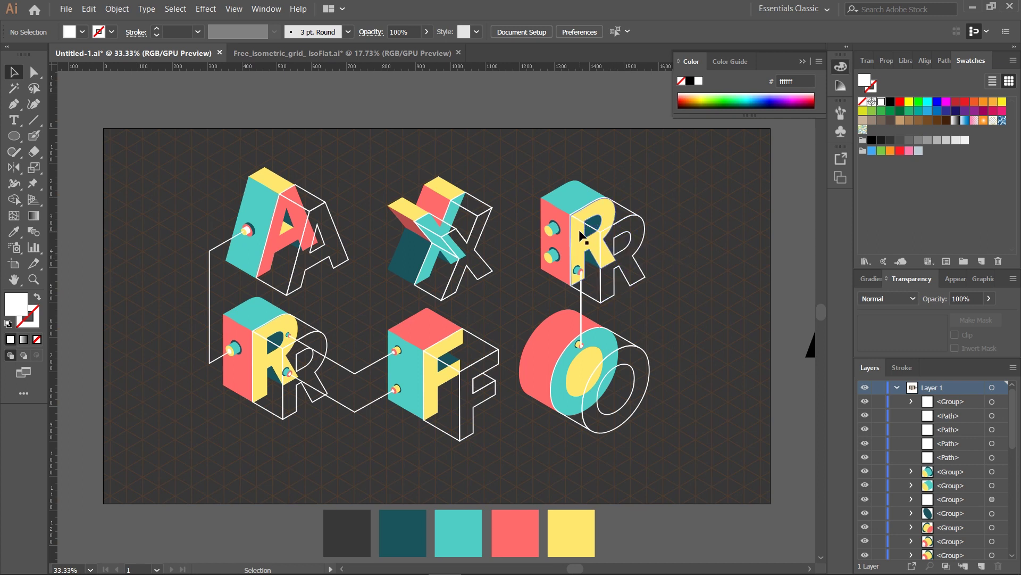
Place a copy of the upper R's teal-and-yellow side button, without its dark base, on the O's coral side.
scroll(654, 449, "down", 1)
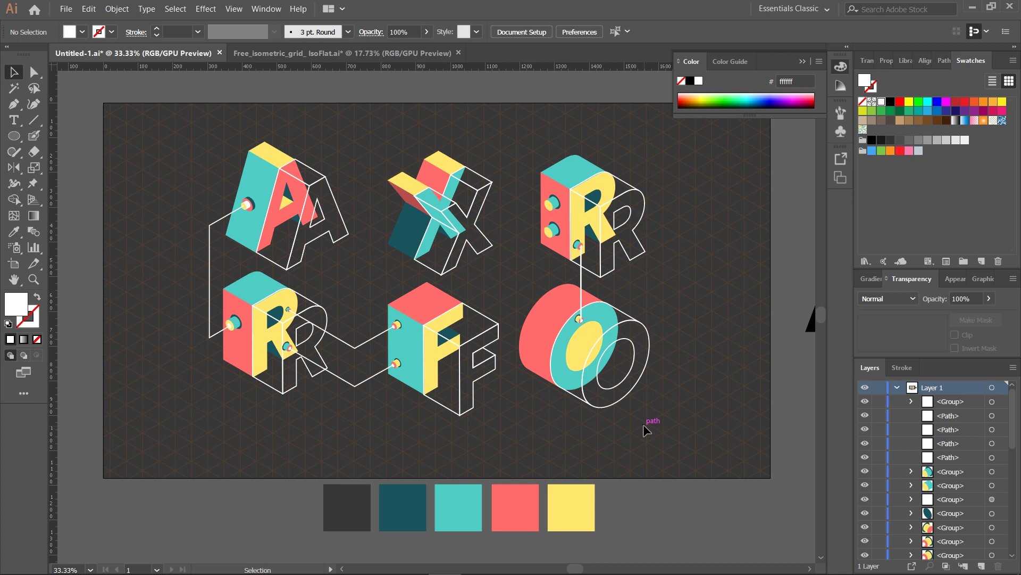
key("ctrl+plus")
left_click_drag(615, 188, 592, 366)
right_click(557, 448)
left_click(489, 487)
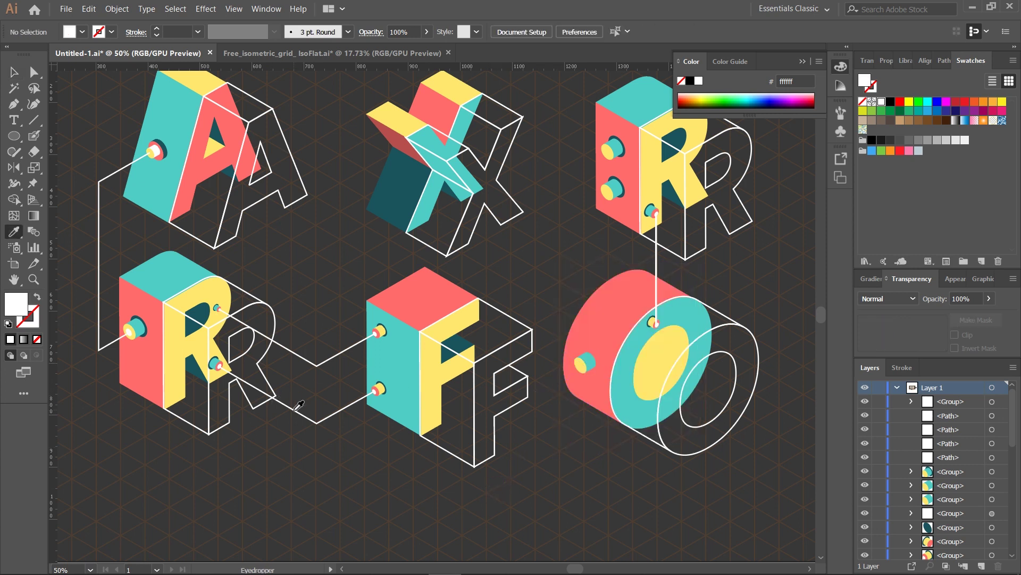
Draw an angled connecting line from the O's side button to the F's middle arm, with a white stroke and no fill.
key("p")
left_click(580, 365)
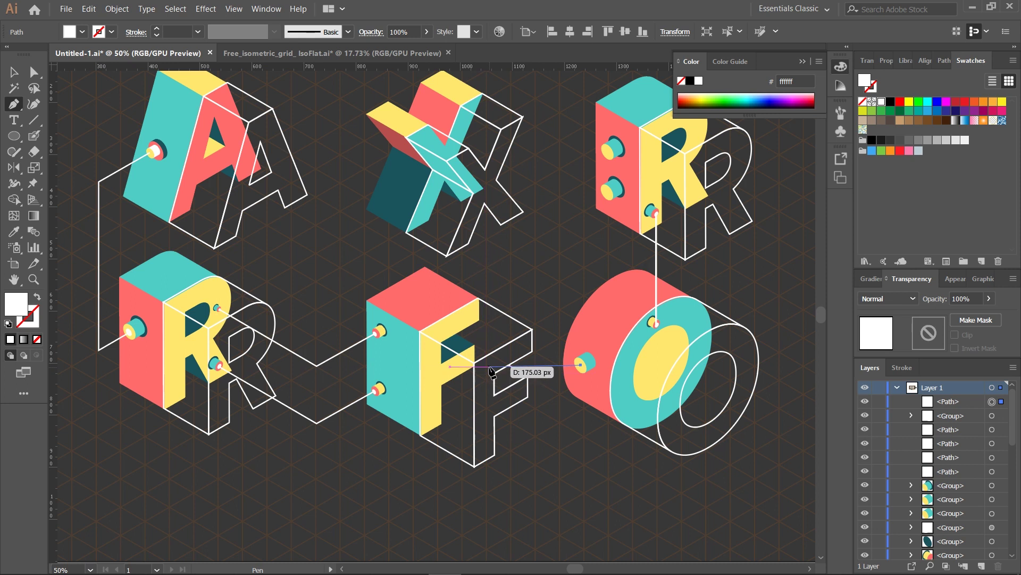
key("ctrl+=")
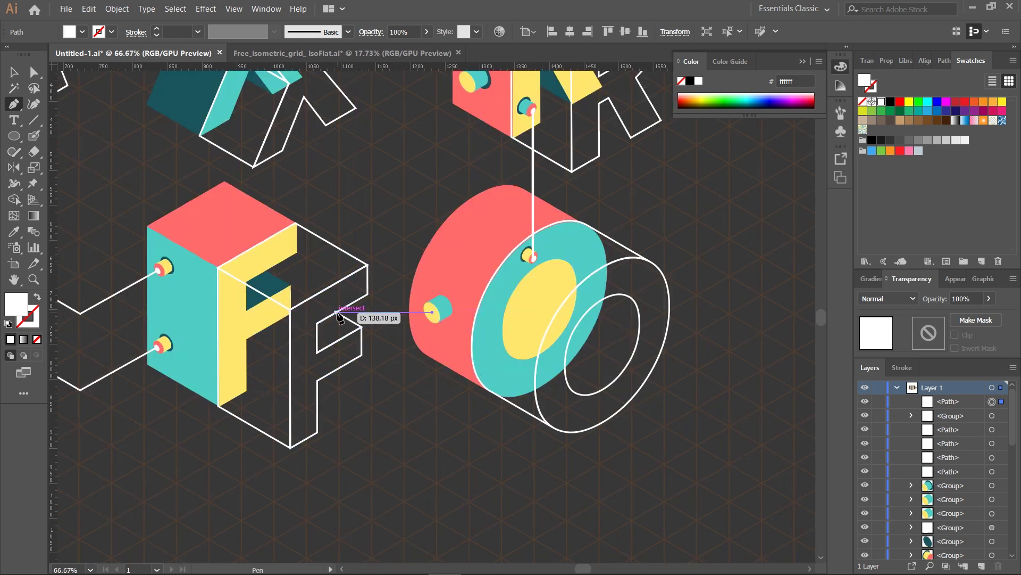
left_click(338, 314)
left_click(291, 288)
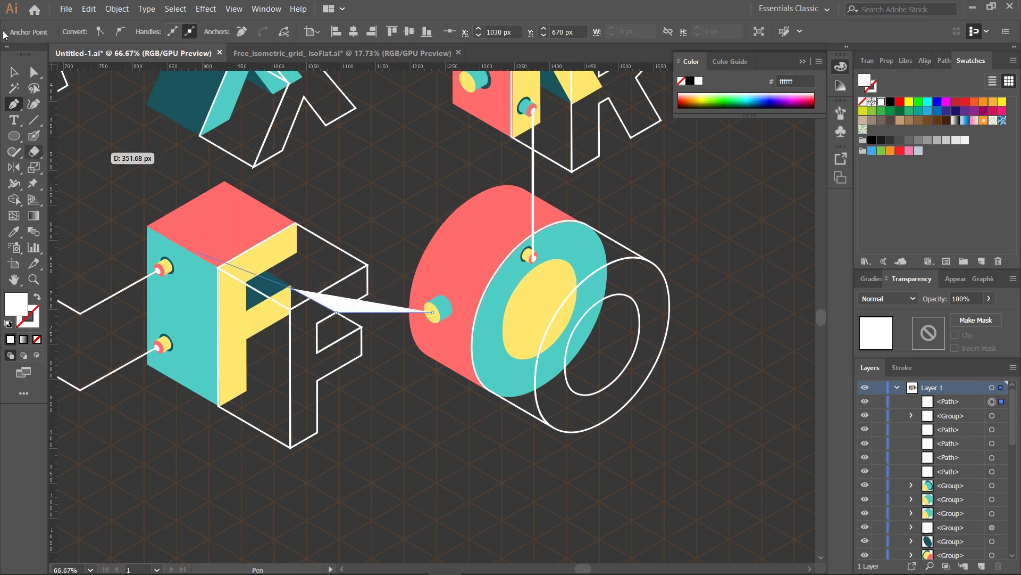
left_click(14, 72)
left_click_drag(32, 312, 33, 318)
left_click(36, 339)
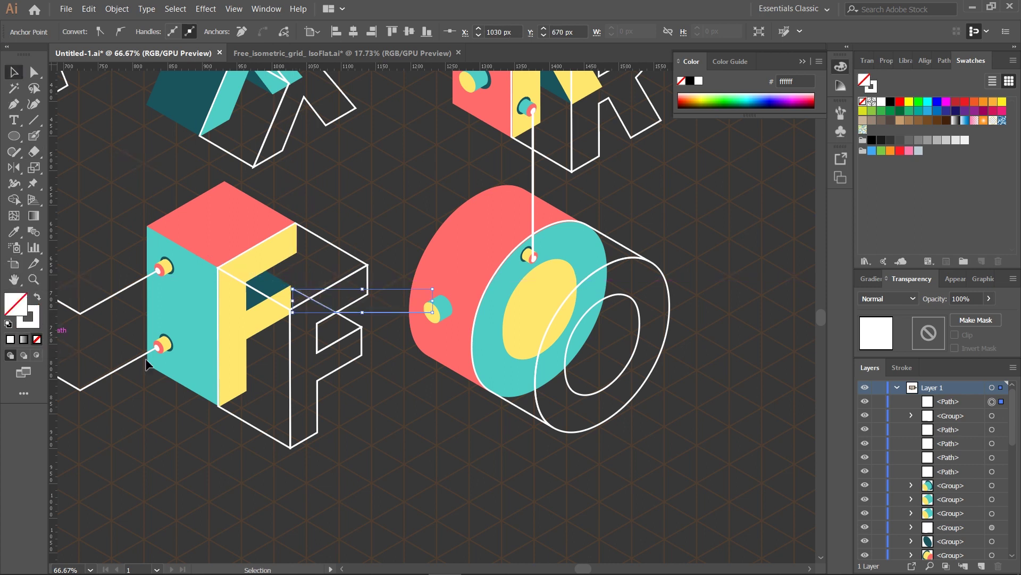
Move the O's side button together with its connecting line down along the coral side.
left_click(397, 428)
left_click(434, 314)
left_click(399, 312, "shift")
left_click_drag(403, 318, 403, 350)
left_click(371, 413)
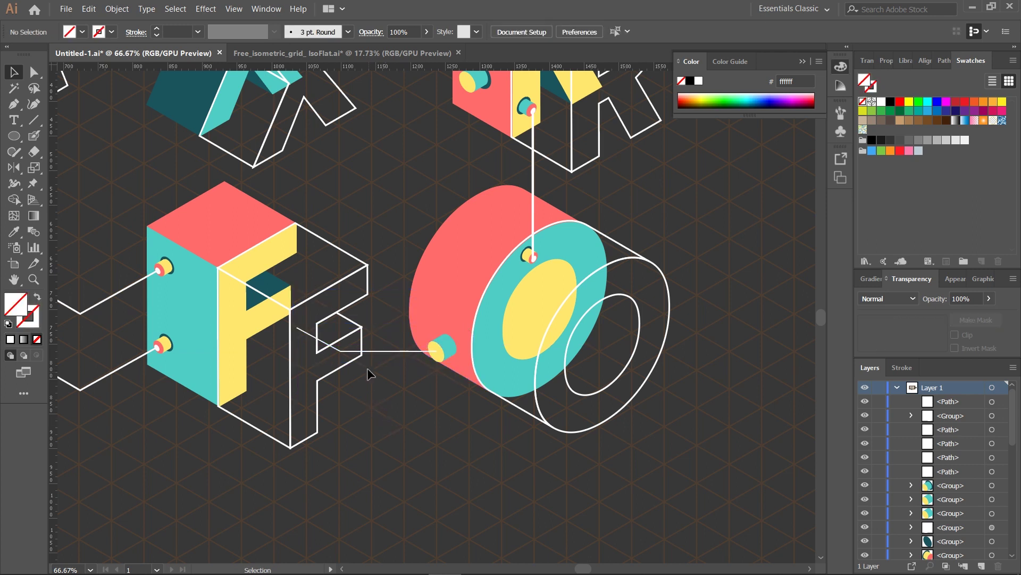
Match the F-to-O line to the other lines' 2 pt white stroke and extend its free end onto the F's middle arm.
left_click(349, 355)
key("a")
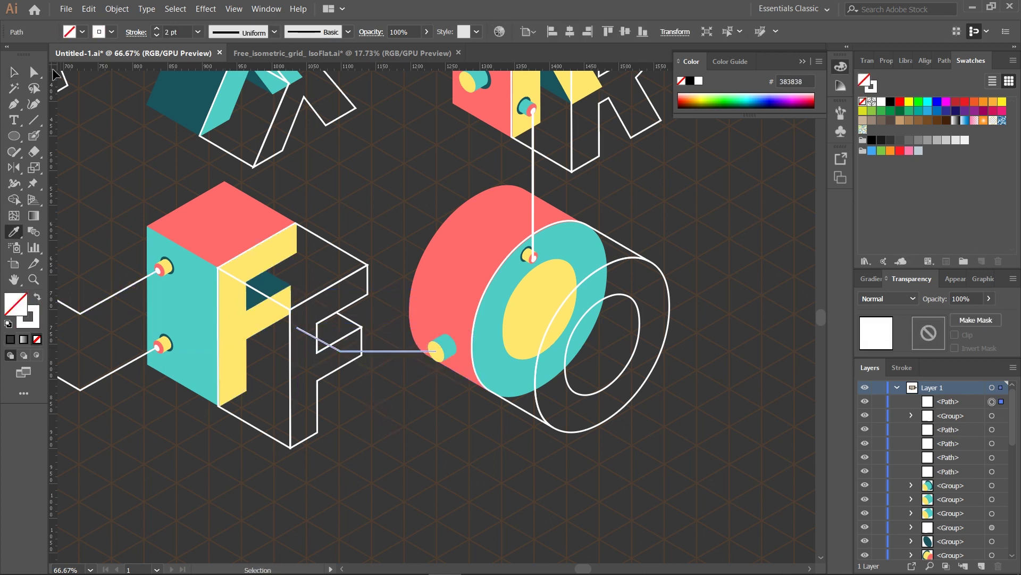
left_click(297, 328)
left_click_drag(299, 332, 274, 319)
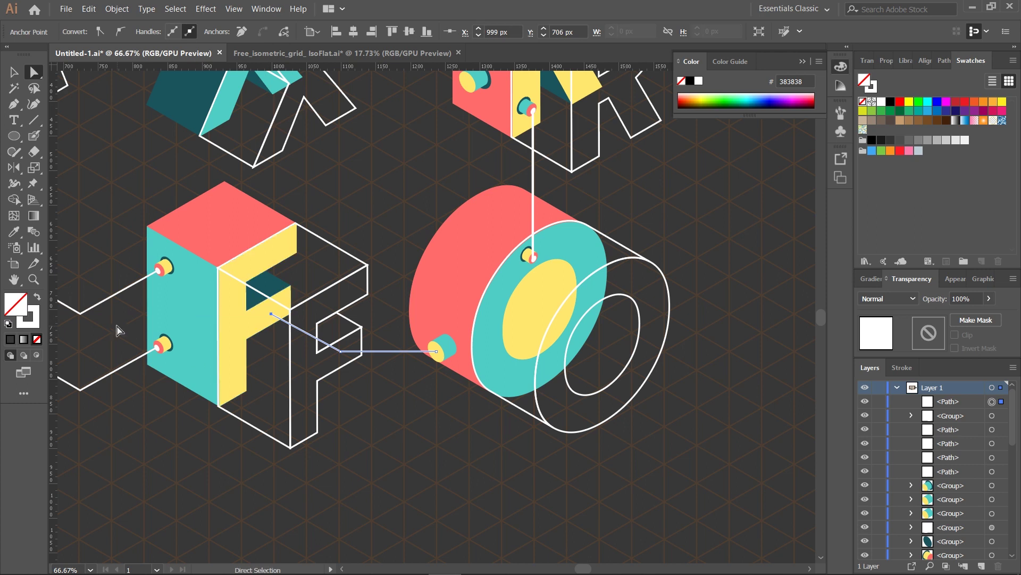
Copy the F's upper side button onto its yellow middle arm, mirror the copy and seat it at the connecting line's end.
key("v")
left_click(285, 356)
left_click_drag(170, 269, 274, 315)
right_click(274, 315)
mouse_move(320, 425)
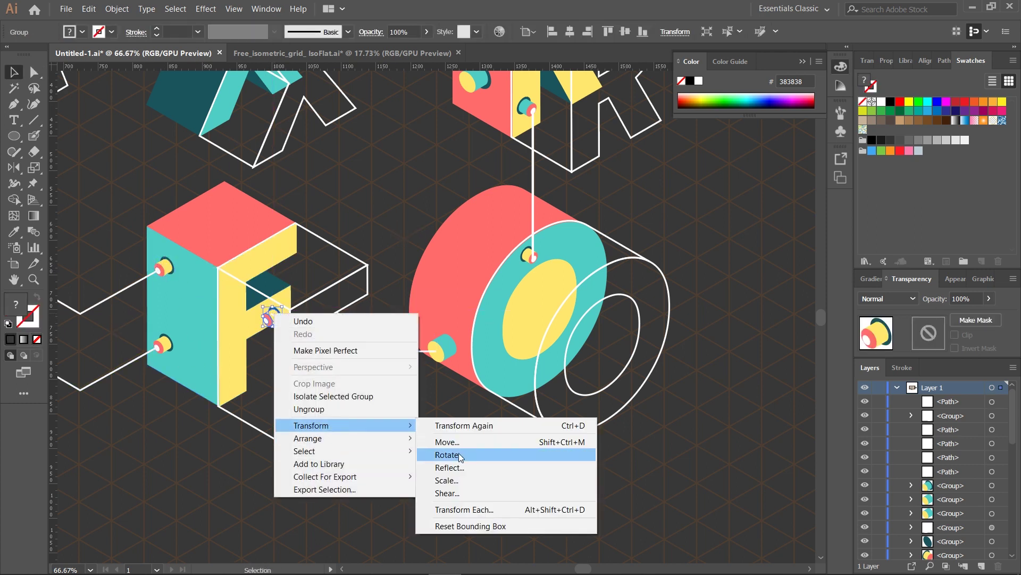
left_click(461, 466)
key("Return")
key("ctrl+plus")
key("ctrl+plus")
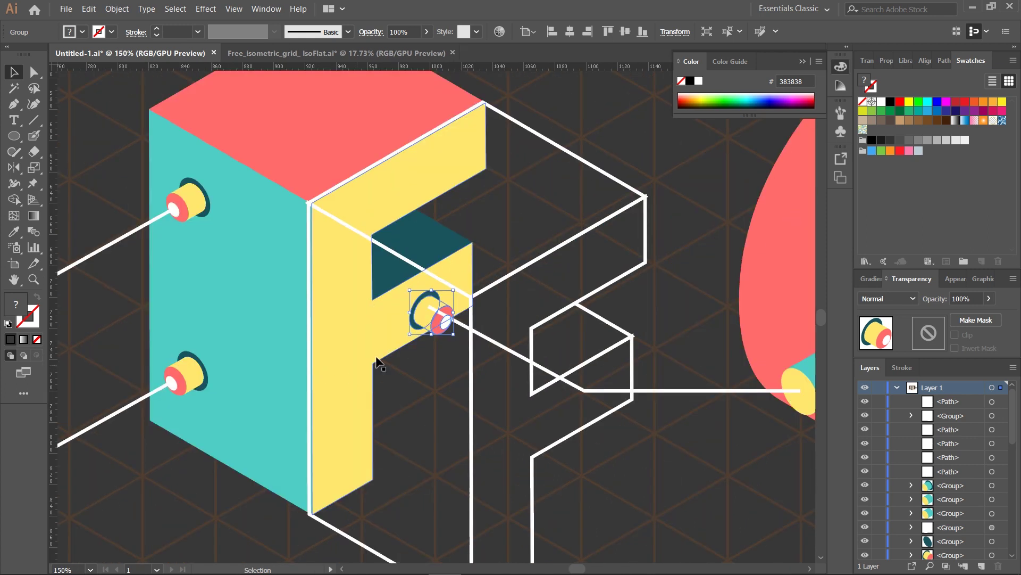
left_click_drag(454, 334, 423, 309)
Recolour the yellow body of the middle-arm button with the teal of the F's side.
left_click(458, 391)
left_click(415, 304)
key("i")
left_click(266, 309)
left_click(88, 97)
Draw a small teal circle on the empty area between the A and the X.
key("ctrl+minus")
key("ctrl+minus")
key("ctrl+minus")
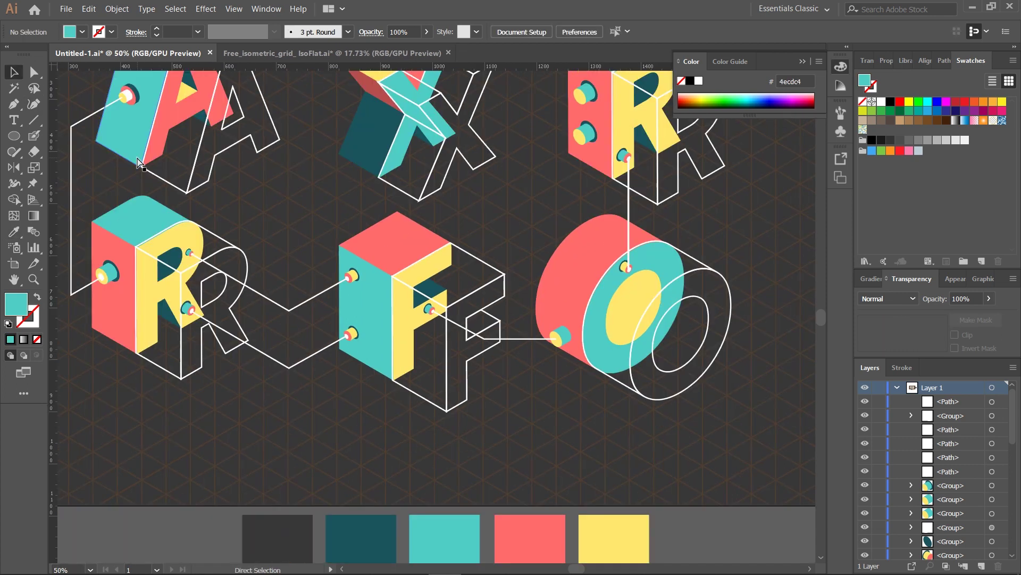
key("ctrl+minus")
key("ctrl+plus")
scroll(177, 201, "up", 4)
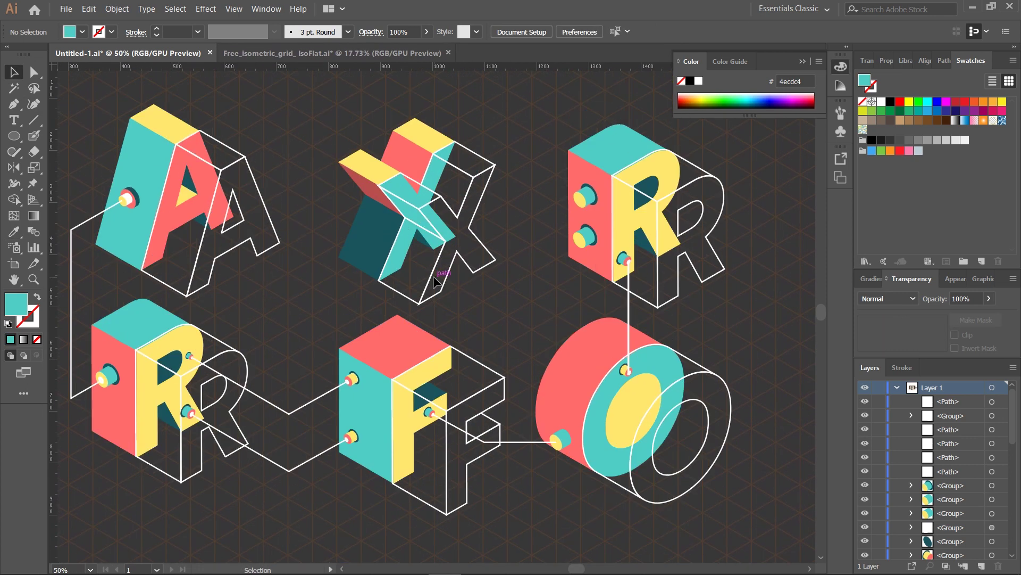
scroll(403, 351, "up", 1)
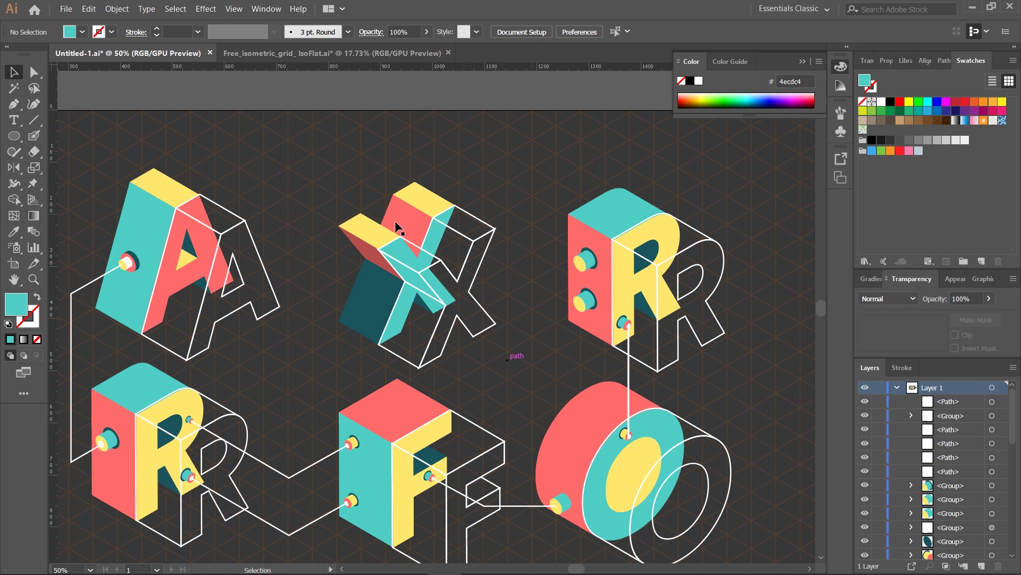
scroll(395, 220, "up", 2)
left_click_drag(271, 258, 284, 271)
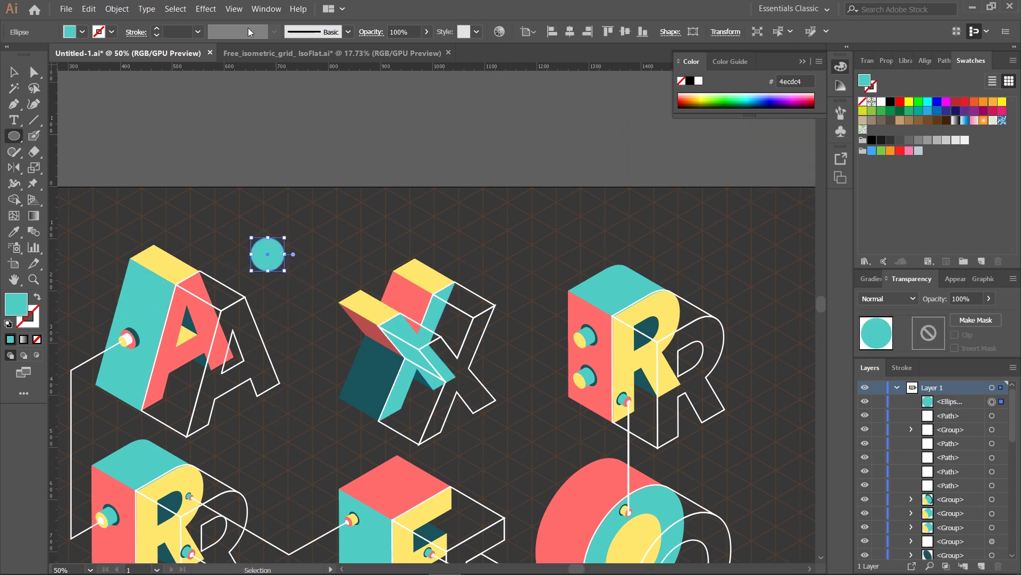
Extrude the teal circle into a short cylinder with 3D Extrude & Bevel in the Isometric Top position.
left_click(205, 9)
mouse_move(342, 84)
left_click(404, 88)
left_click(609, 154)
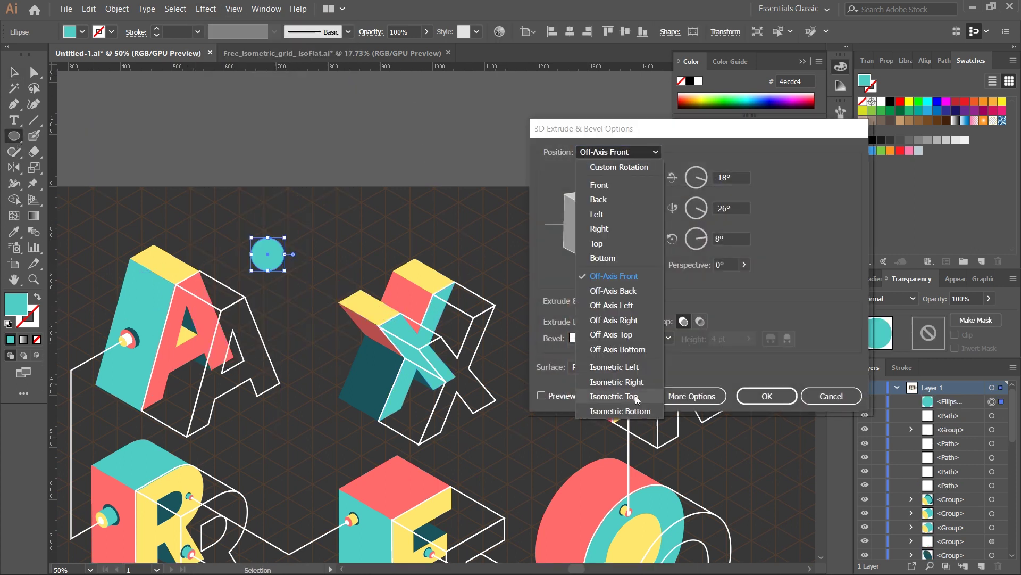
left_click(594, 410)
left_click(542, 396)
type("3")
key("Return")
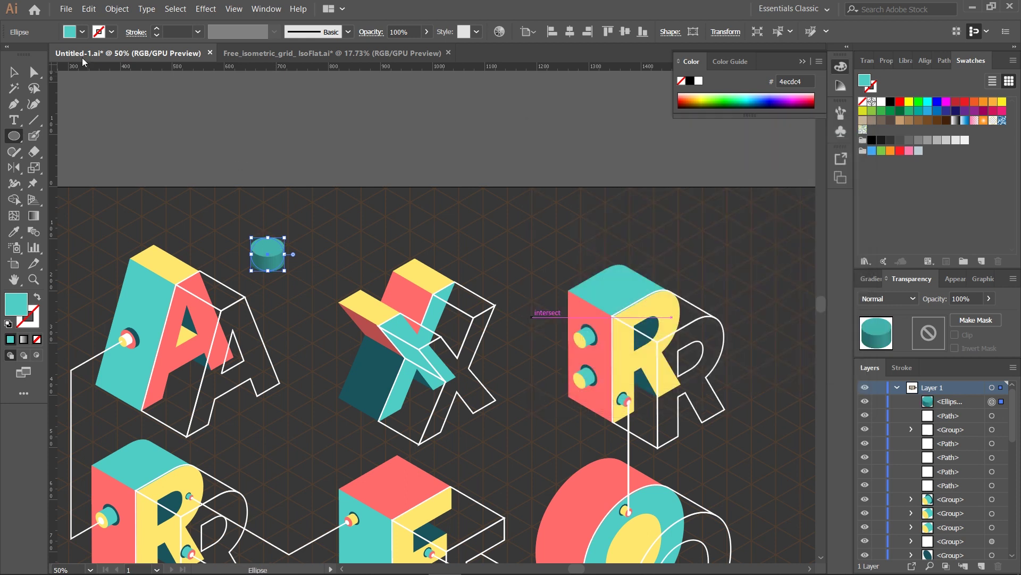
Move the cylinder onto the X's front yellow top face, expand its appearance and ungroup it into body and top.
key("v")
left_click_drag(259, 246, 365, 300)
left_click(117, 9)
key("ctrl+equal")
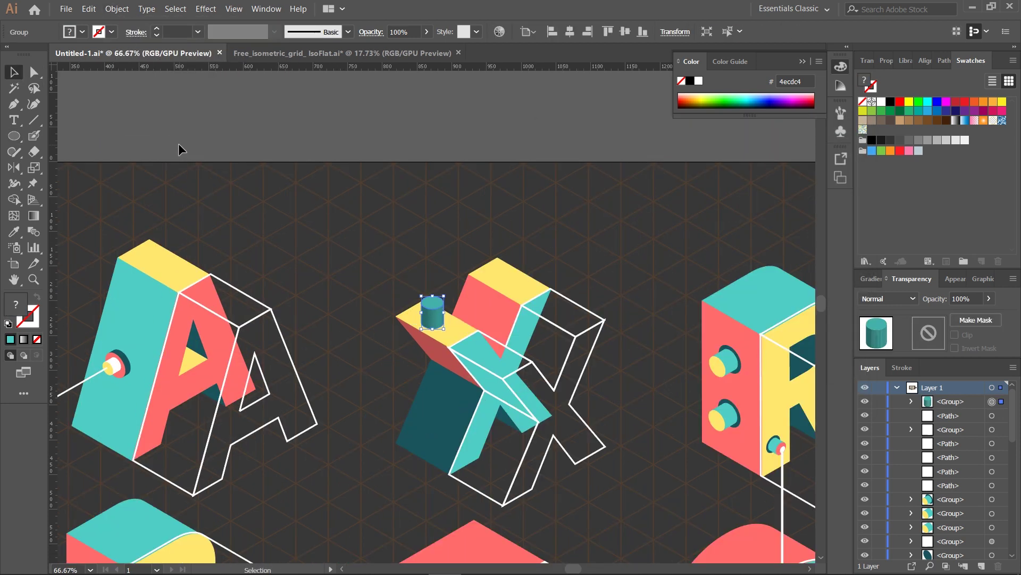
right_click(468, 321)
left_click(501, 417)
left_click(368, 295)
left_click(432, 323)
right_click(432, 309)
left_click(467, 405)
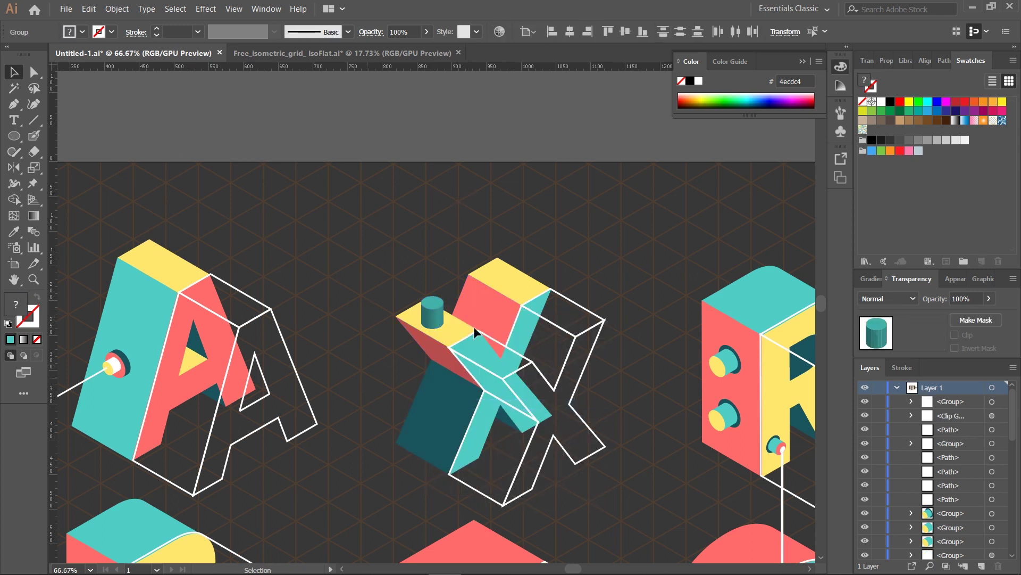
Fill the X's cylinder body with dark teal and its top face with coral, sampling both colours from the X.
left_click(386, 309)
left_click(430, 318)
key("i")
left_click(446, 398)
key("v")
left_click(383, 317)
left_click(433, 304)
key("i")
left_click(507, 282)
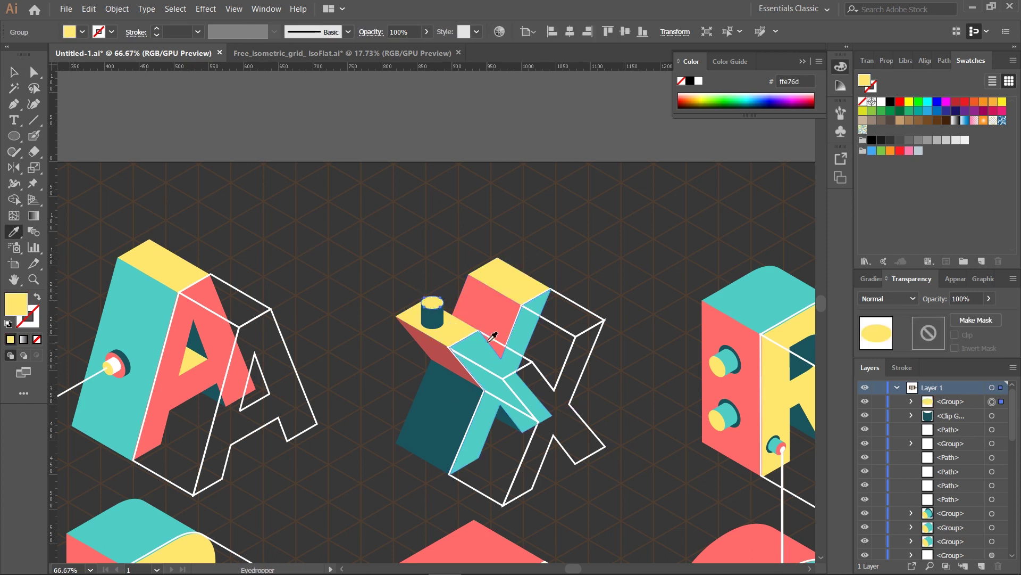
left_click(491, 331)
key("v")
Group the cylinder's body and top, scale the button down and centre it on the X's yellow top face.
left_click(451, 290)
left_click(436, 321)
left_click(436, 305, "shift")
left_click_drag(432, 296, 441, 308)
left_click(450, 299)
scroll(448, 366, "up", 2)
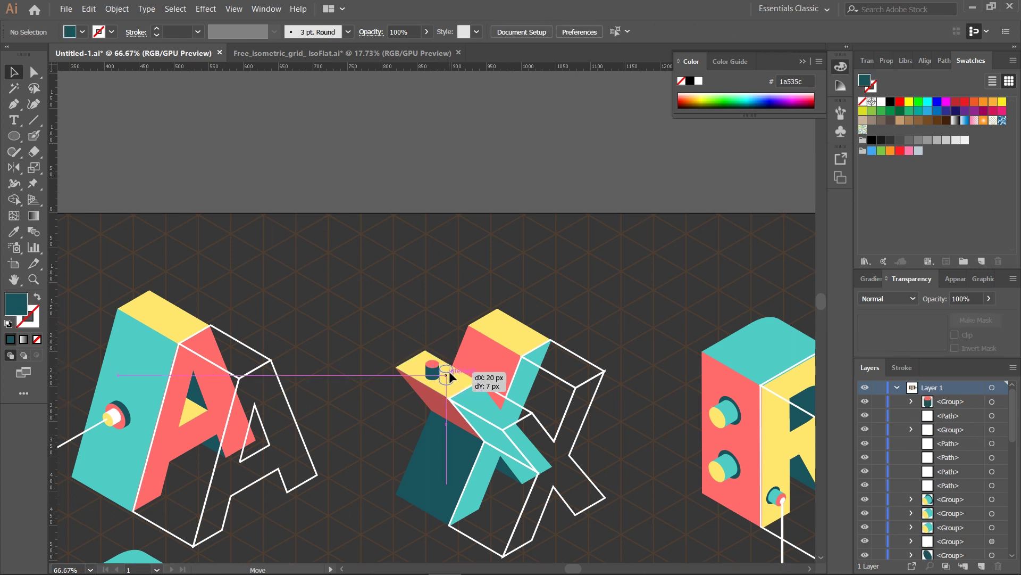
left_click_drag(449, 371, 450, 373)
Place an enlarged copy of the X's button on the F's coral top face and fill its top with yellow.
scroll(405, 340, "down", 10)
left_click_drag(448, 210, 484, 420)
key("a")
left_click(473, 403)
left_click(475, 426)
key("i")
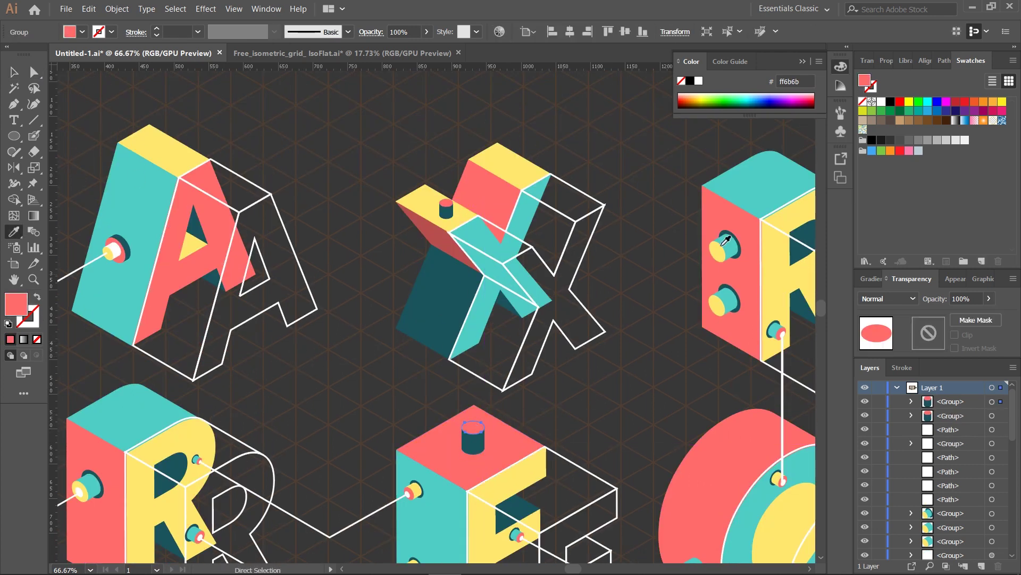
left_click(774, 267)
Give the F's top button a fully teal body and a yellow top face, and shift it slightly left.
left_click(473, 445)
key("i")
left_click(139, 290)
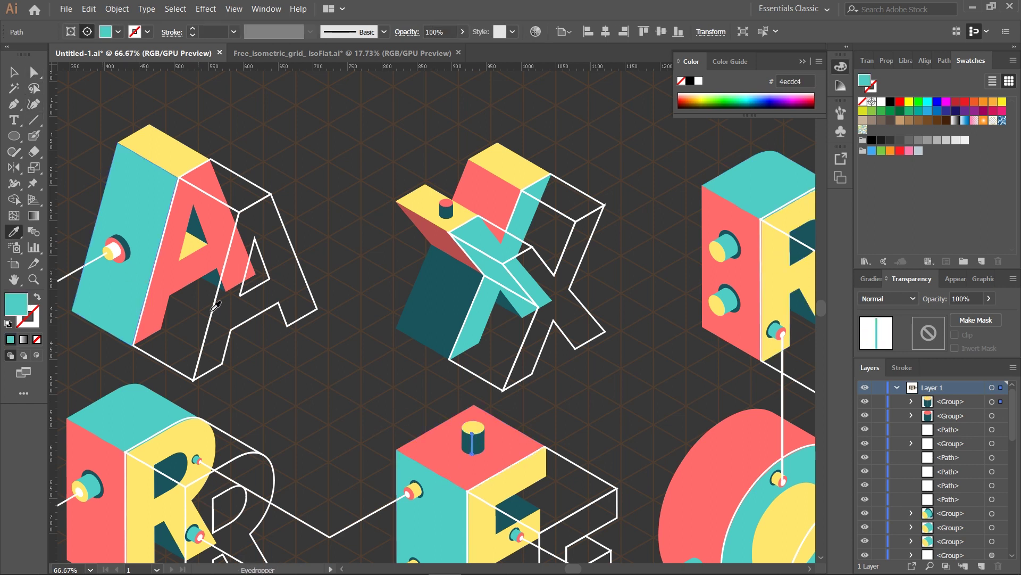
left_click(373, 355)
left_click(481, 444)
key("i")
left_click(438, 501)
left_click(34, 72)
left_click(334, 334)
left_click(472, 428)
key("i")
left_click(775, 267)
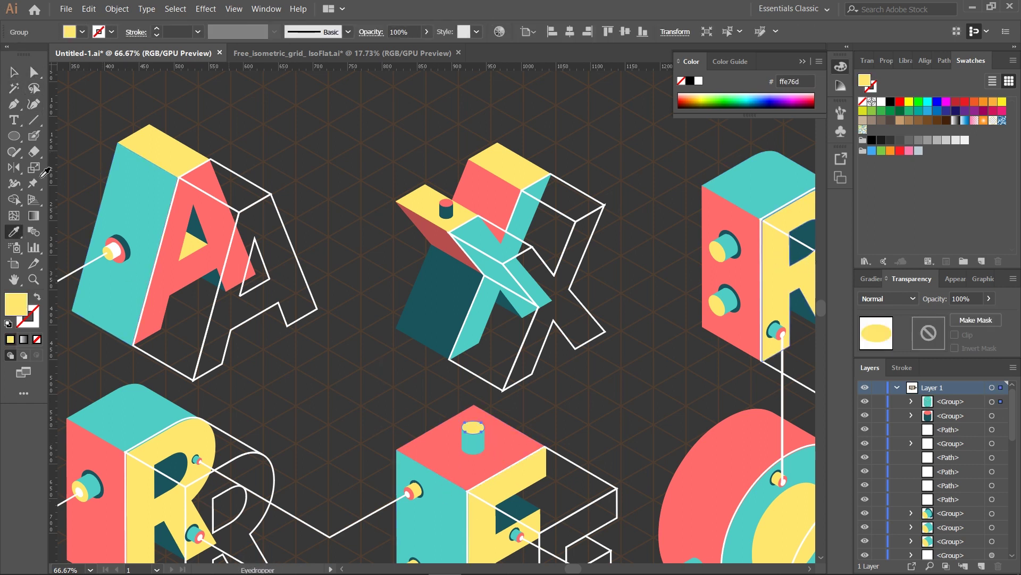
left_click(321, 339)
left_click_drag(457, 433, 458, 435)
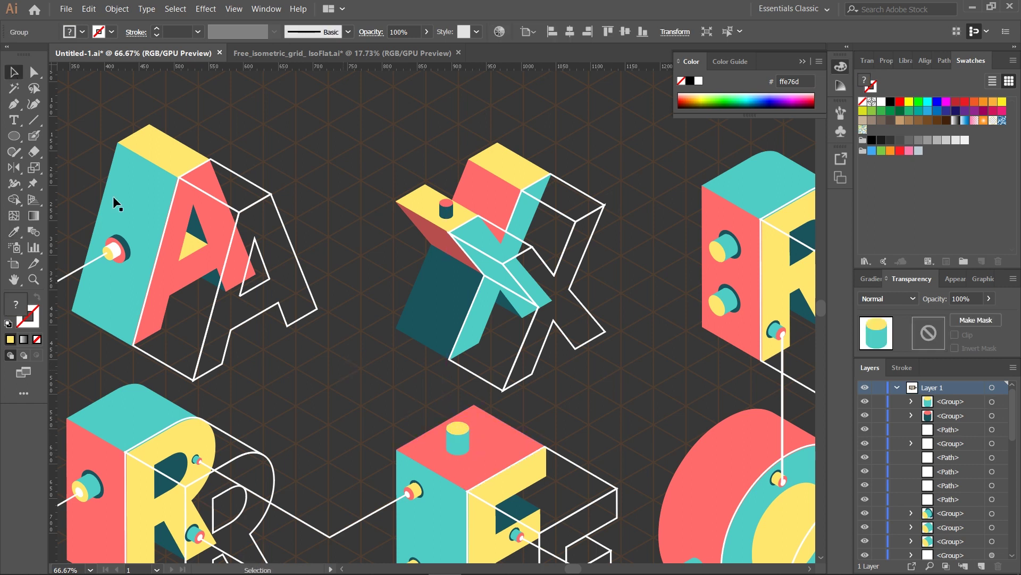
Draw a bent connecting line from the X's button around its left side to the F's top button, matching the 2 pt white stroke.
left_click(14, 105)
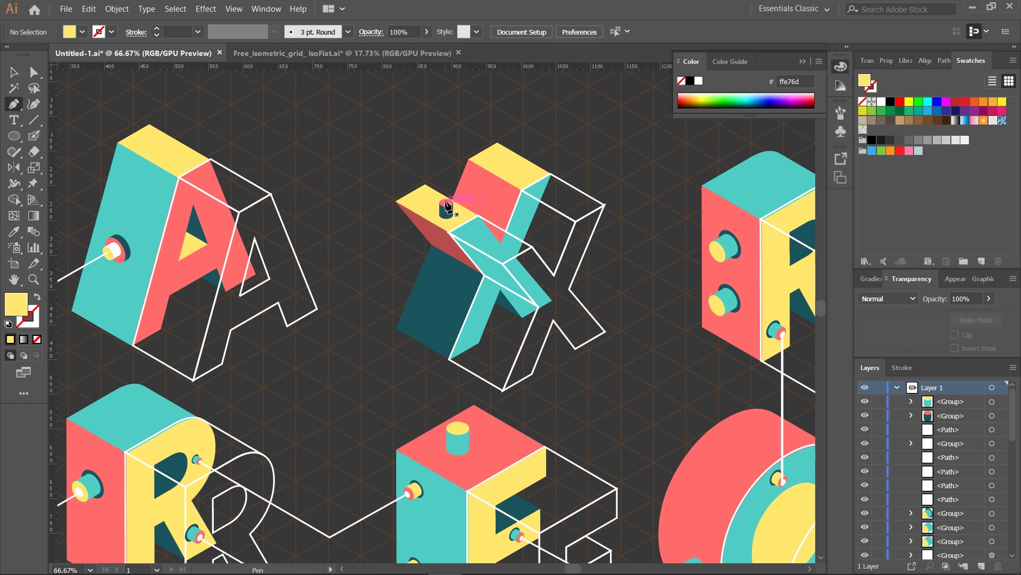
left_click(445, 202)
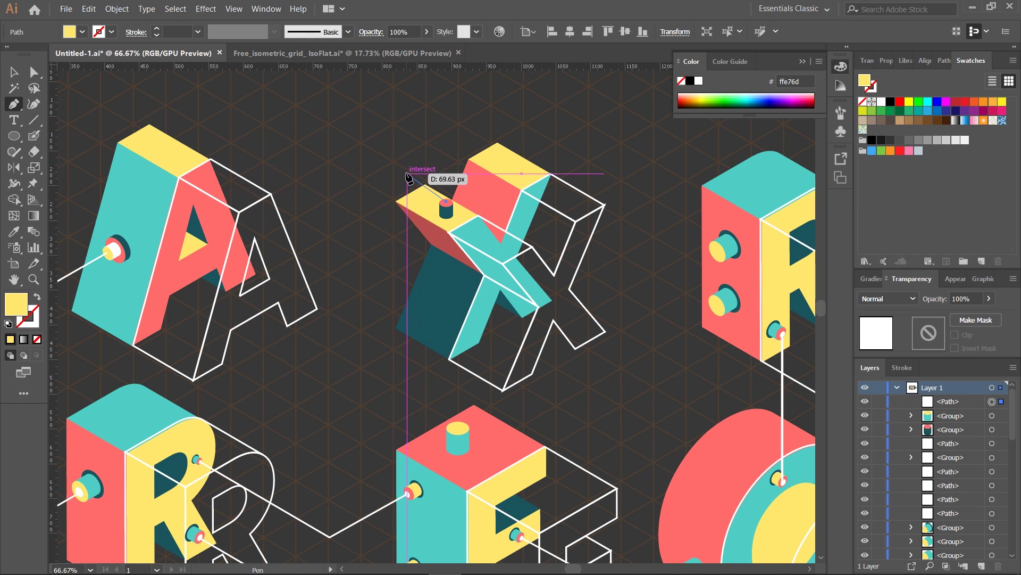
left_click(407, 176)
key("ctrl+z")
left_click(399, 174)
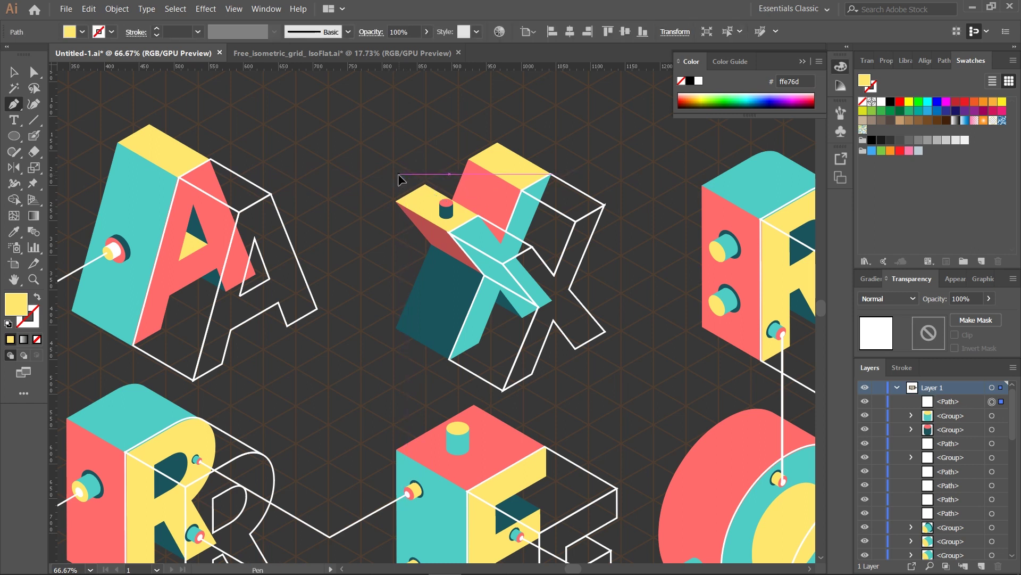
left_click(396, 427)
left_click(460, 429)
key("i")
left_click(313, 297)
left_click(14, 72)
left_click(332, 309)
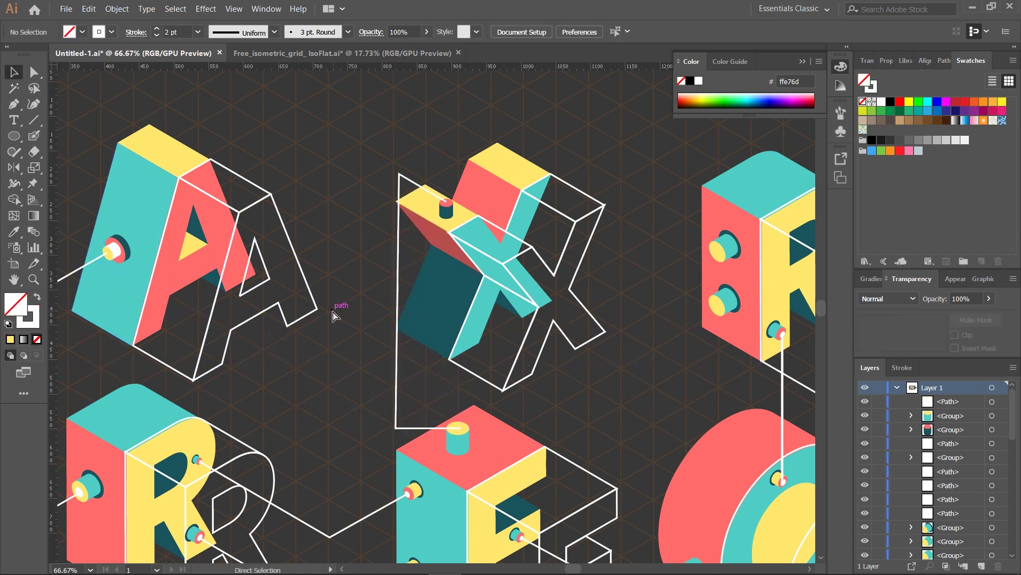
Delete the connecting line between the X's and the F's top buttons.
key("ctrl+minus")
left_click(409, 271)
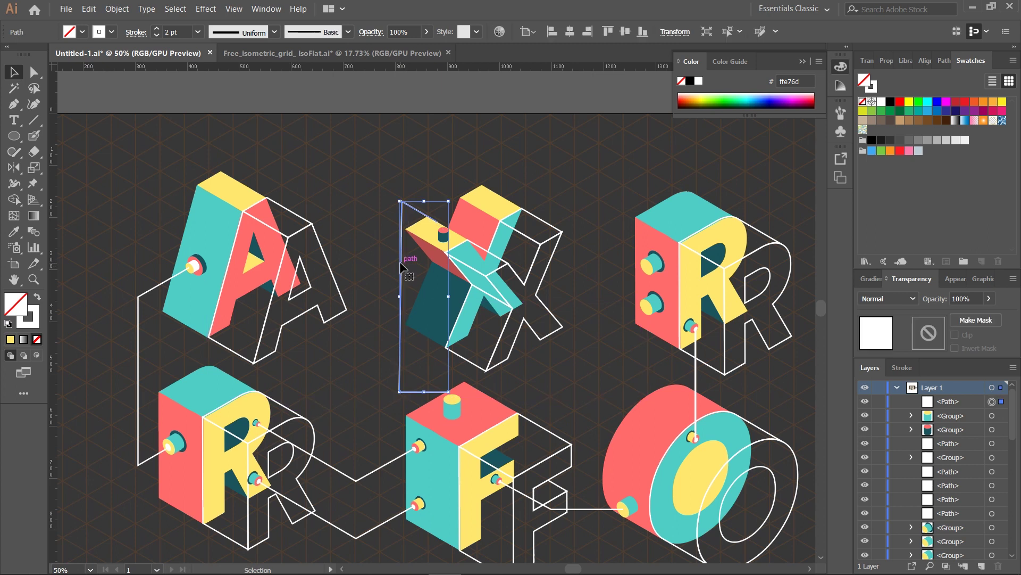
key("Delete")
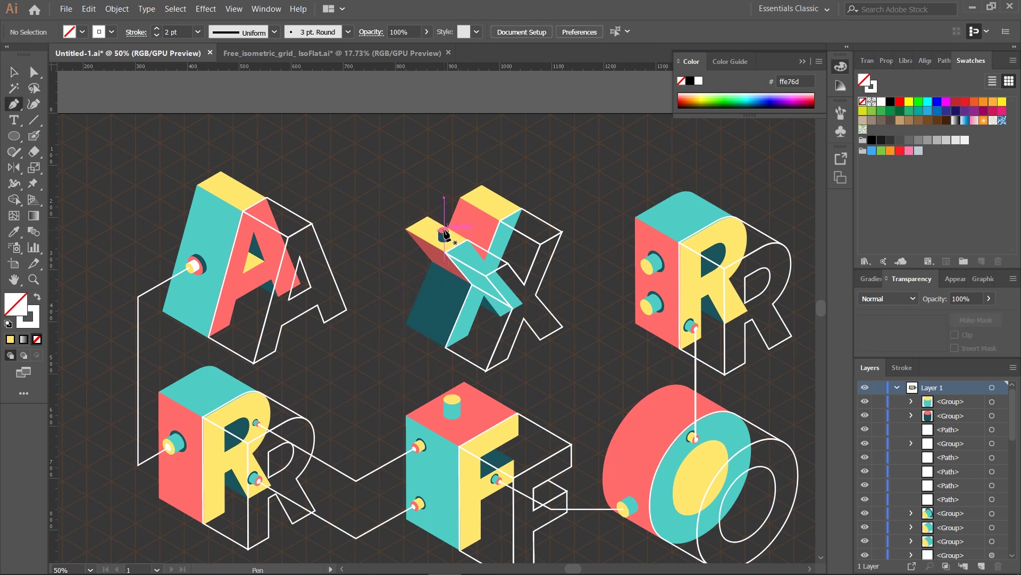
Draw a 2 pt white line rising from the X's button, stepping left, running down the X and stepping right onto the F's top button.
left_click(444, 231)
left_click(444, 188)
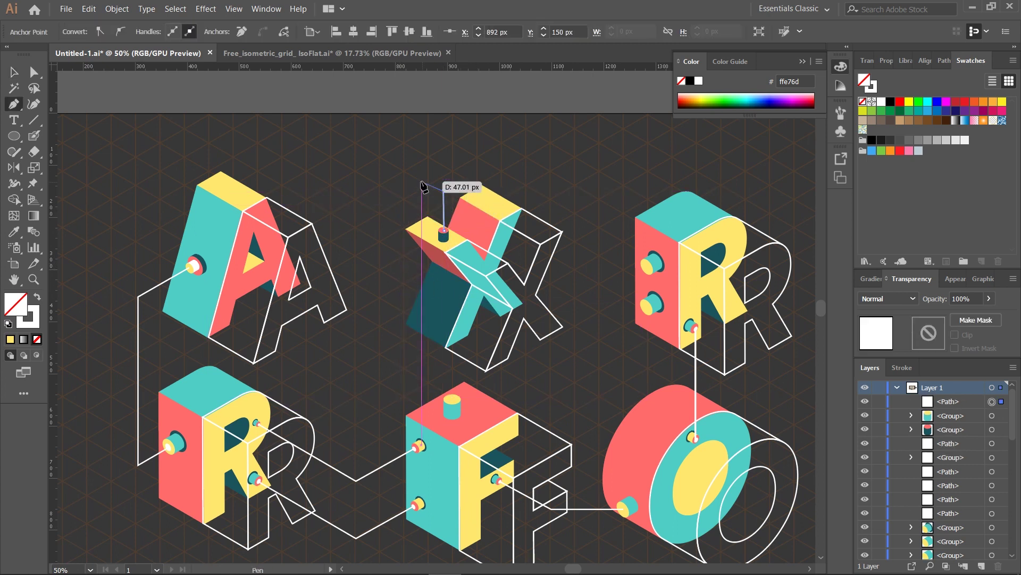
left_click(426, 185)
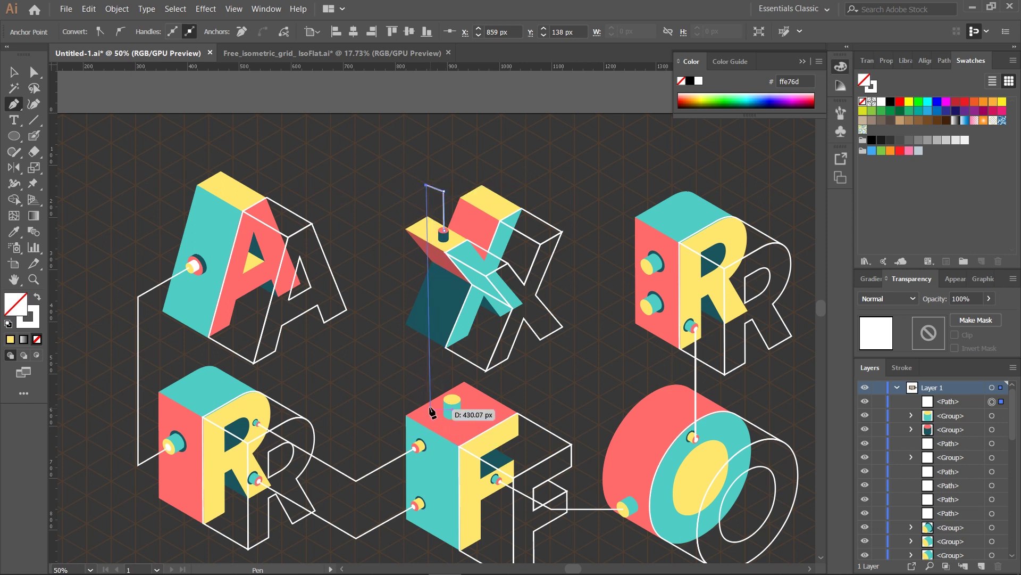
left_click(427, 366)
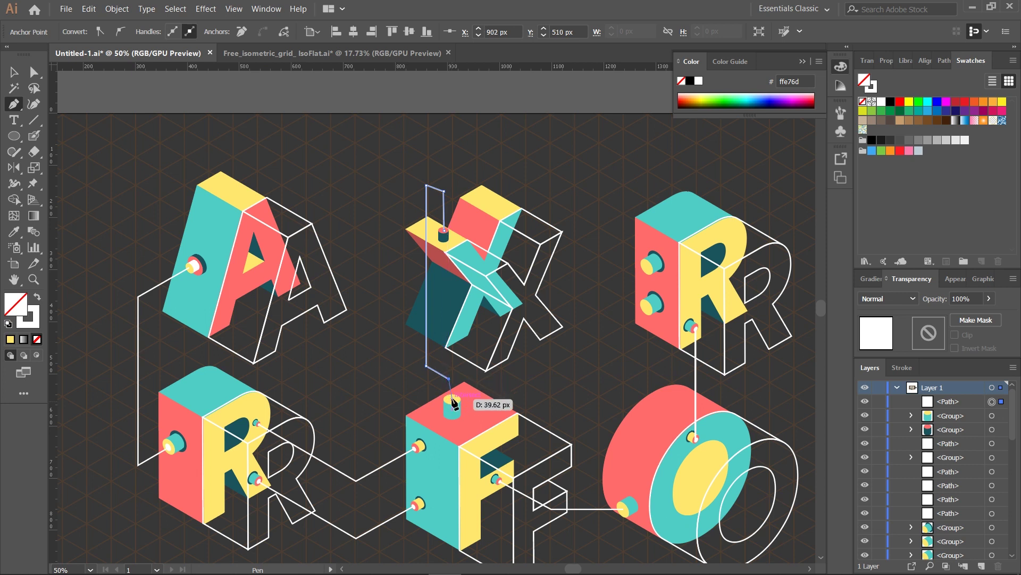
left_click(450, 400)
key("ctrl+equal")
key("ctrl+equal")
key("ctrl+equal")
key("a")
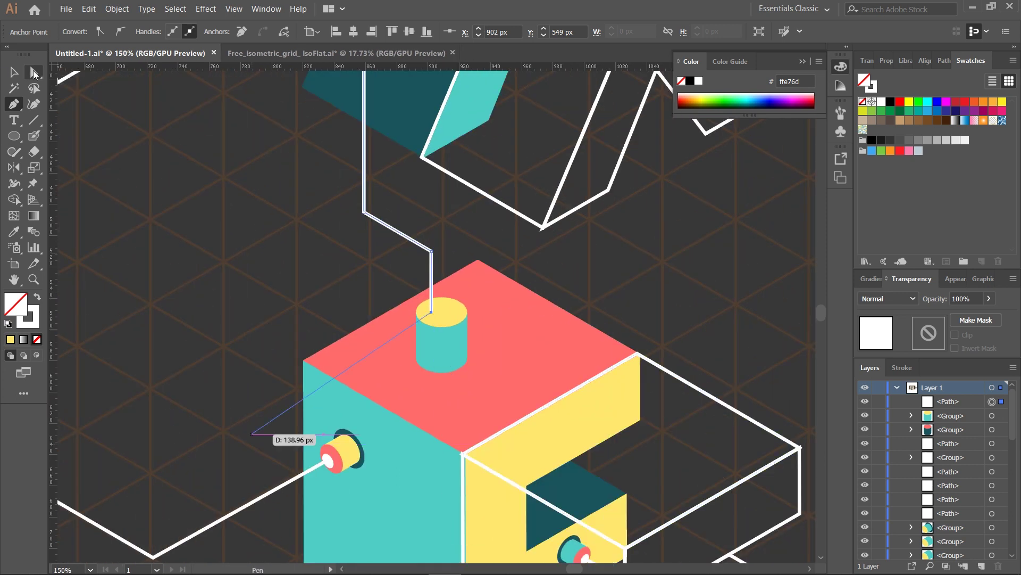
left_click(287, 271)
Shift the F's top button left so that it is centred under the connecting line's end.
left_click(18, 67)
left_click(452, 336)
left_click(660, 288)
mouse_move(439, 323)
left_mouse_down()
mouse_move(235, 214)
mouse_move(295, 219)
mouse_move(329, 280)
mouse_move(305, 271)
mouse_move(446, 319)
mouse_move(435, 310)
left_mouse_up()
Place a shrunken white copy of the F button's top ellipse at the line's end, and delete the leftover teal body.
right_click(236, 215)
left_click(272, 312)
left_click(257, 274)
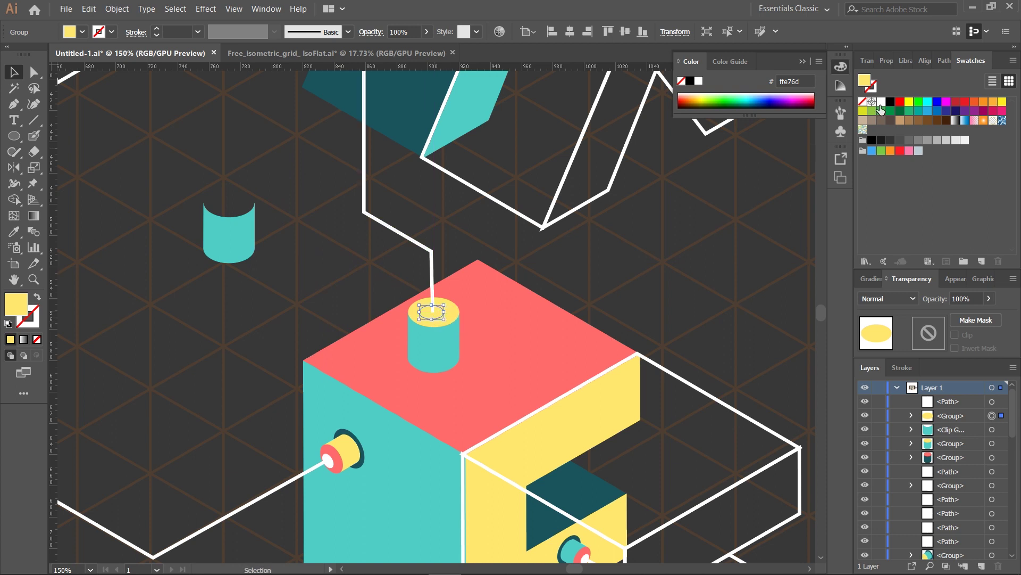
left_click(676, 299)
scroll(677, 299, "up", 2)
left_click_drag(251, 328, 192, 232)
key("Delete")
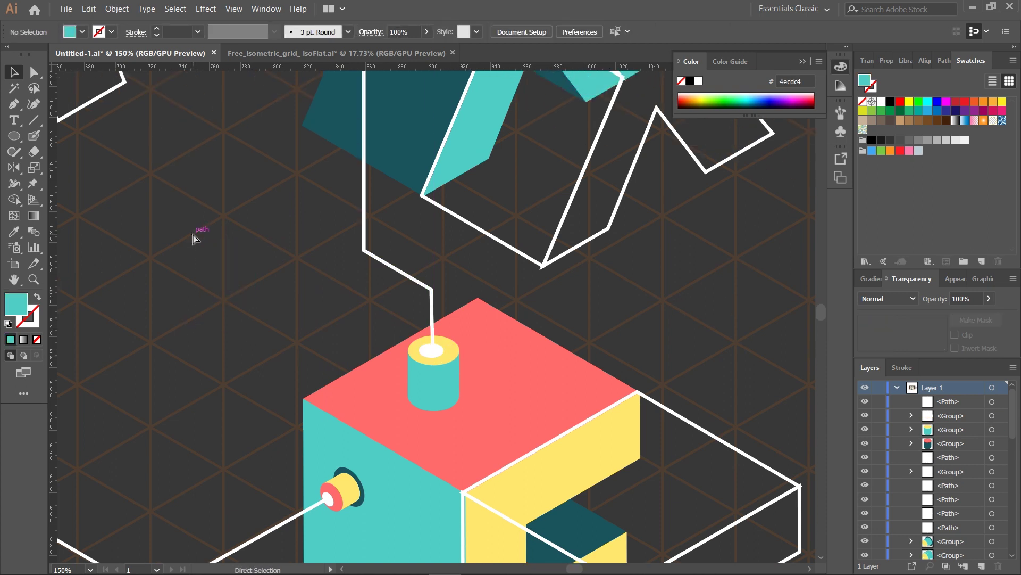
Nudge the X's button right to align with the connecting line's end and enlarge it slightly.
key("ctrl+minus")
key("ctrl+minus")
key("ctrl+minus")
scroll(270, 200, "up", 5)
scroll(269, 200, "up", 1)
left_click(428, 226)
key("ctrl+plus")
key("ctrl+plus")
key("ctrl+plus")
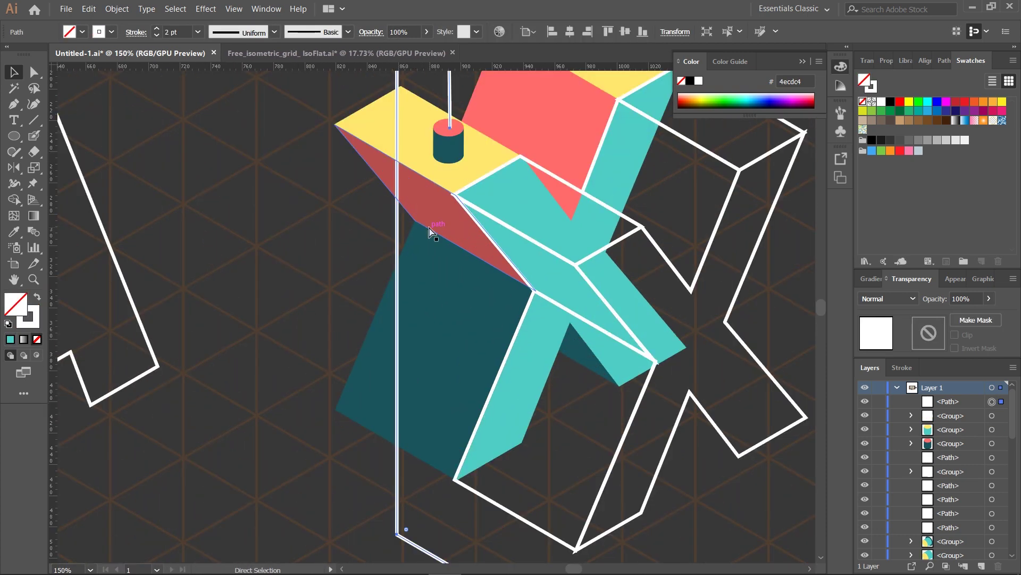
scroll(506, 293, "up", 5)
left_click(439, 326)
key("ctrl+plus")
key("ctrl+plus")
key("Right")
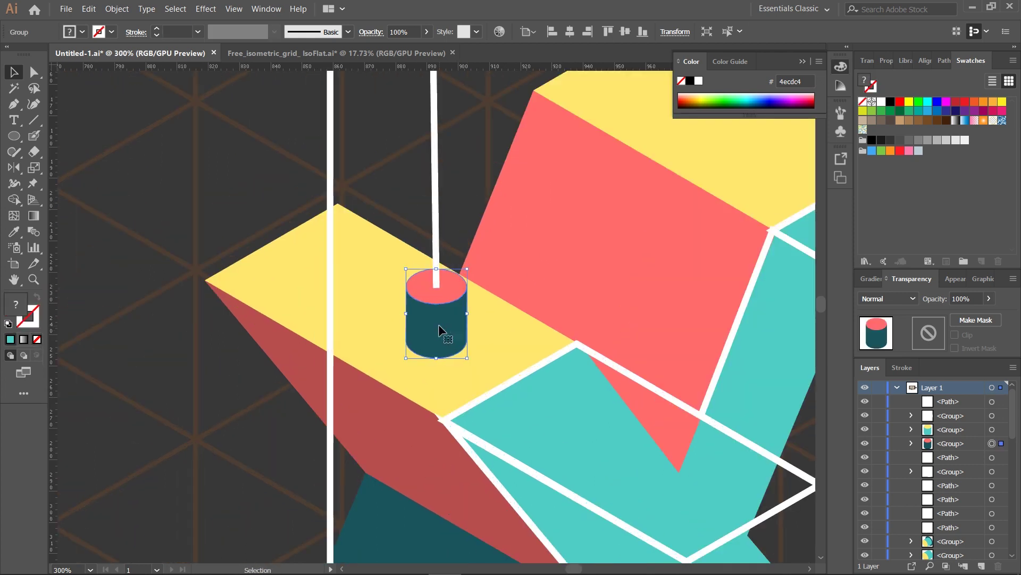
left_click_drag(437, 267, 438, 246)
Copy the X's button beside the letter, ungroup the copy and delete its dark teal body.
left_click_drag(443, 307, 182, 275)
left_click(183, 148)
right_click(204, 194)
left_click(243, 291)
left_click(230, 245)
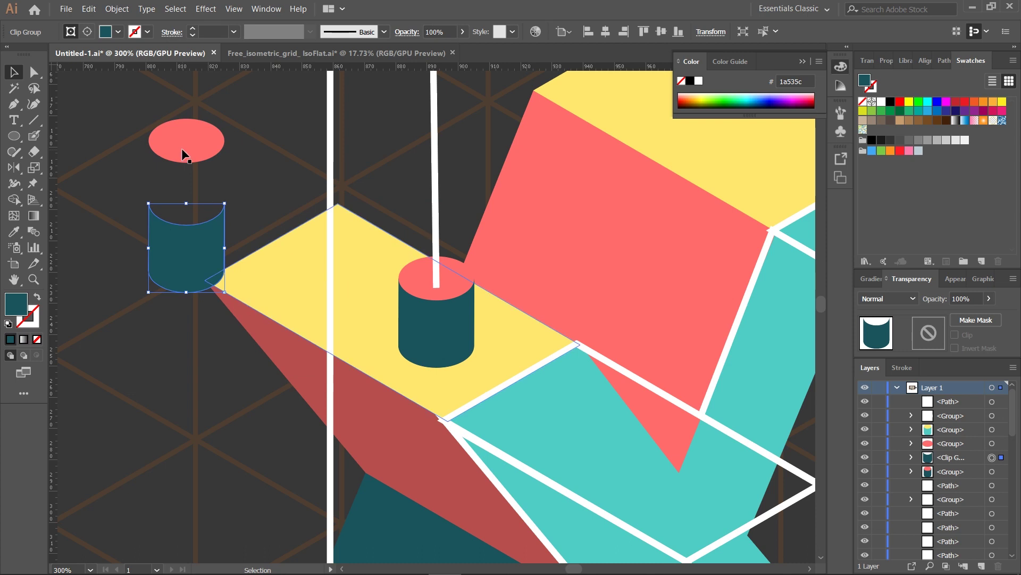
key("Delete")
Place the copied coral ellipse, shrunk and filled white, at the line's end on the X's button, and nudge the button down.
left_click(189, 138)
left_click_drag(189, 137, 437, 272)
left_click(882, 102)
left_click(459, 226)
left_click(443, 332)
key("Down")
key("Down")
left_click(233, 239)
Raise the upper-left corner point of the X-to-F connecting line to Y 134 px.
key("ctrl+0")
key("ctrl+plus")
key("ctrl+plus")
key("ctrl+minus")
key("ctrl+minus")
key("ctrl+plus")
key("ctrl+plus")
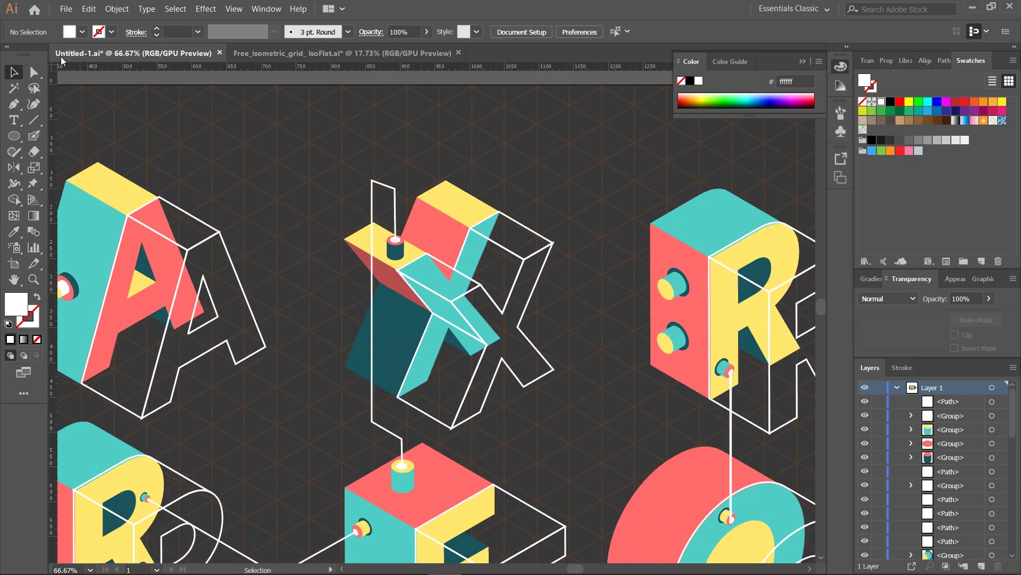
left_click(372, 182)
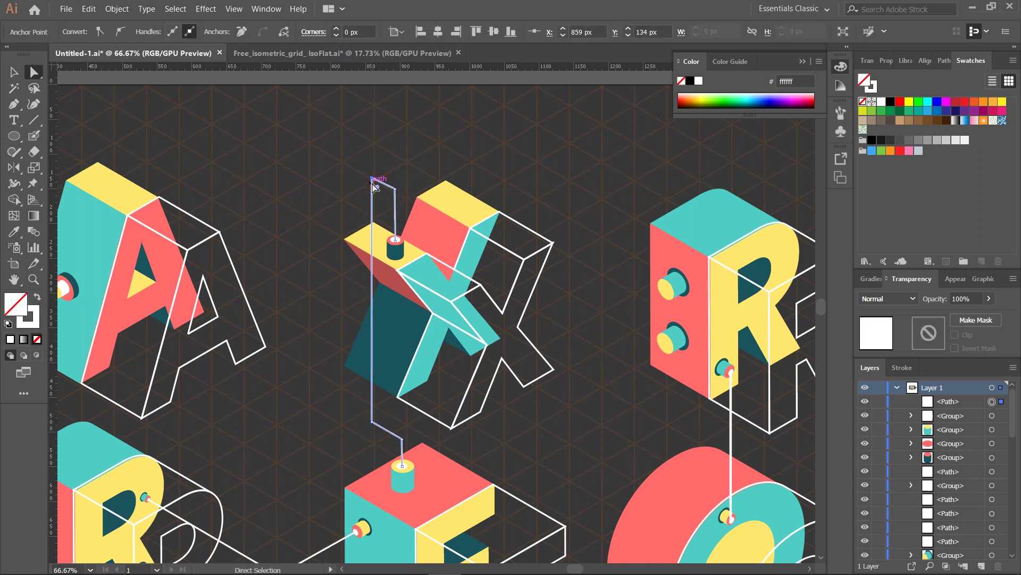
left_click(395, 189)
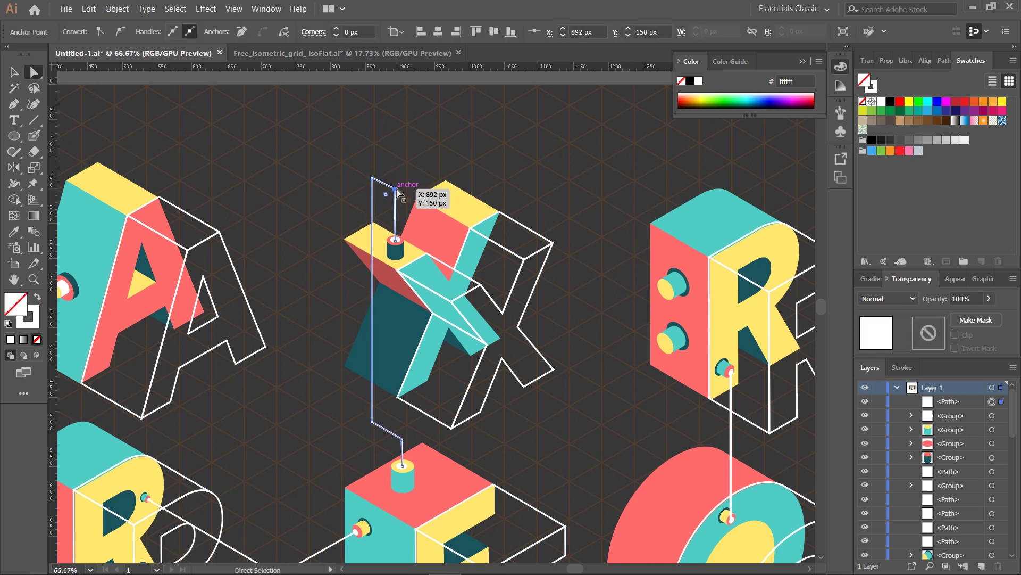
left_click(368, 176)
left_click(342, 183)
Add three anchor points to the long vertical segment of the X-to-F connecting line, where it crosses the X's dark teal face.
scroll(312, 326, "down", 1)
key("ctrl+plus")
key("ctrl+plus")
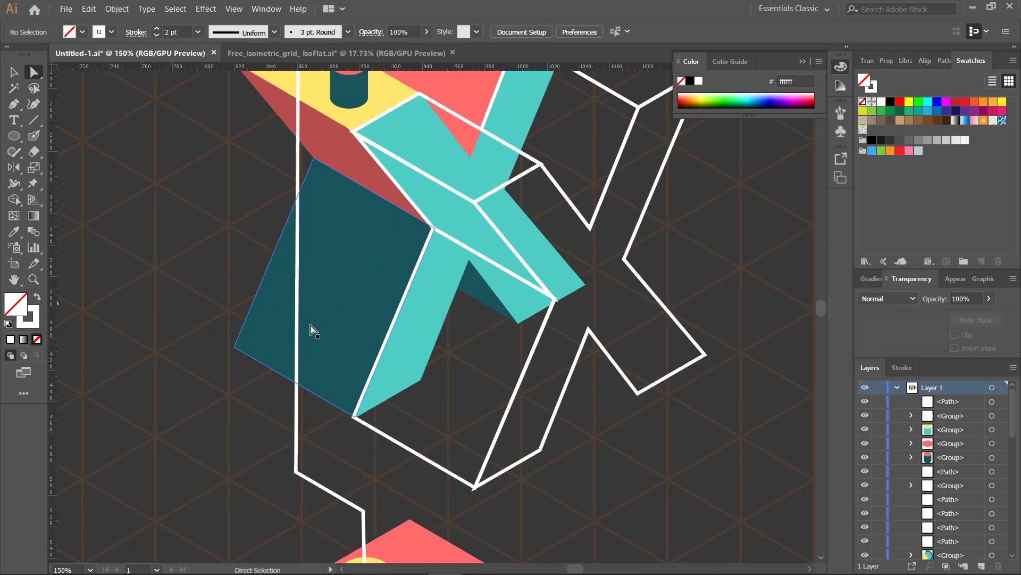
left_click(298, 277)
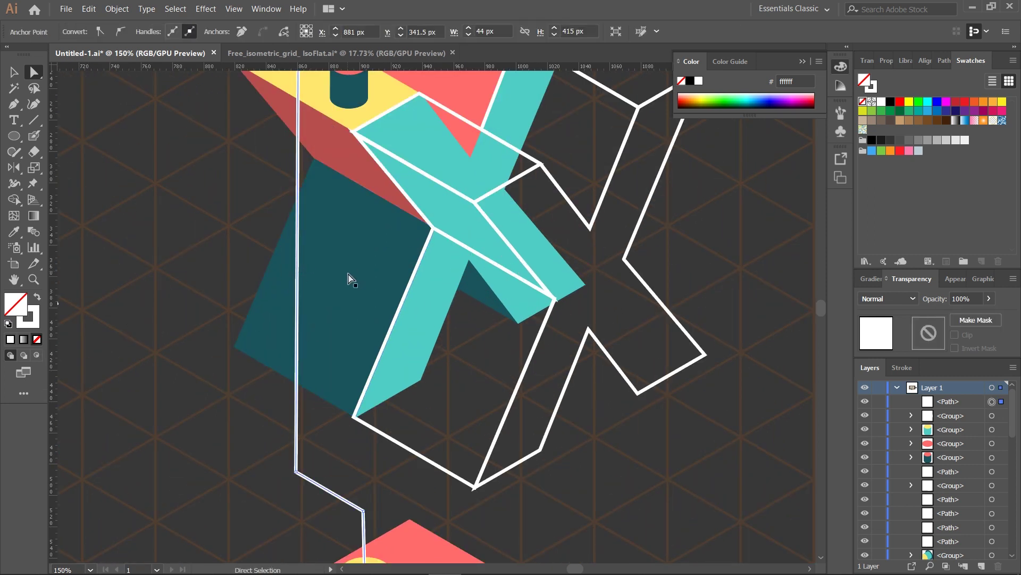
left_click(297, 279)
left_click(296, 355)
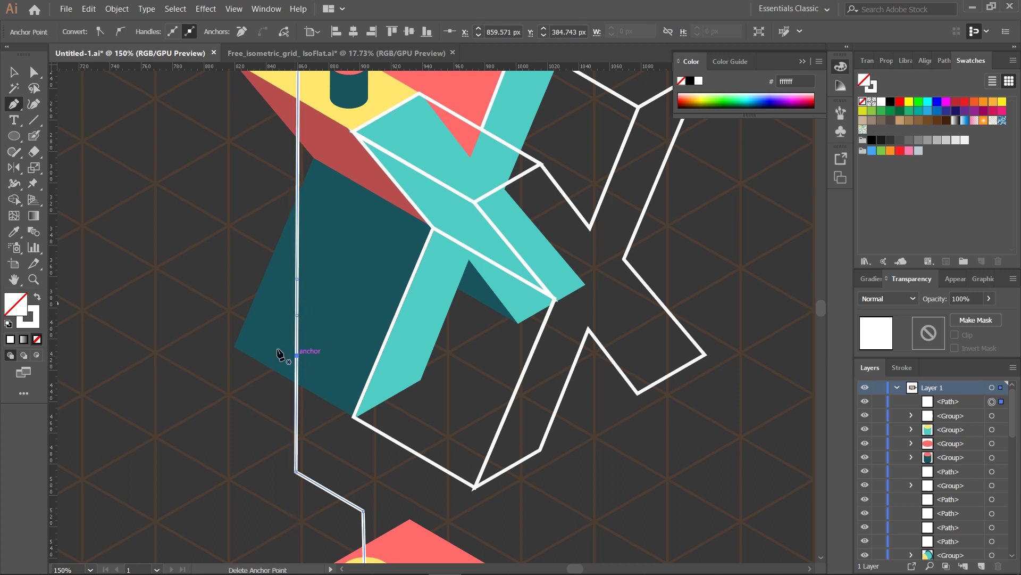
Pull the middle added point left to form a pointed kink in the connecting line, and lower the upper added point towards the tip.
left_click_drag(299, 321, 284, 315)
left_click(195, 268)
key("ctrl+minus")
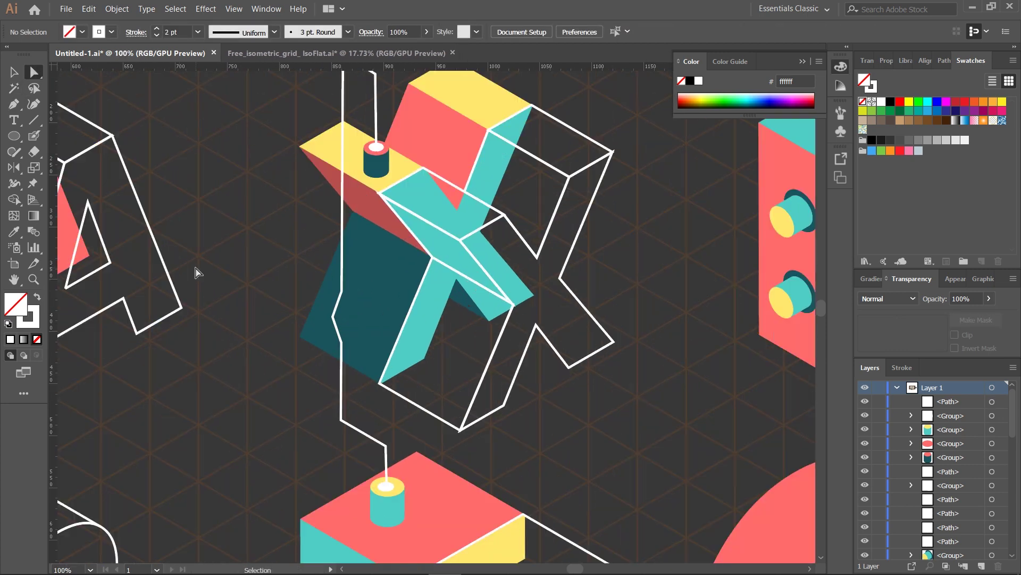
left_click_drag(341, 299, 340, 308)
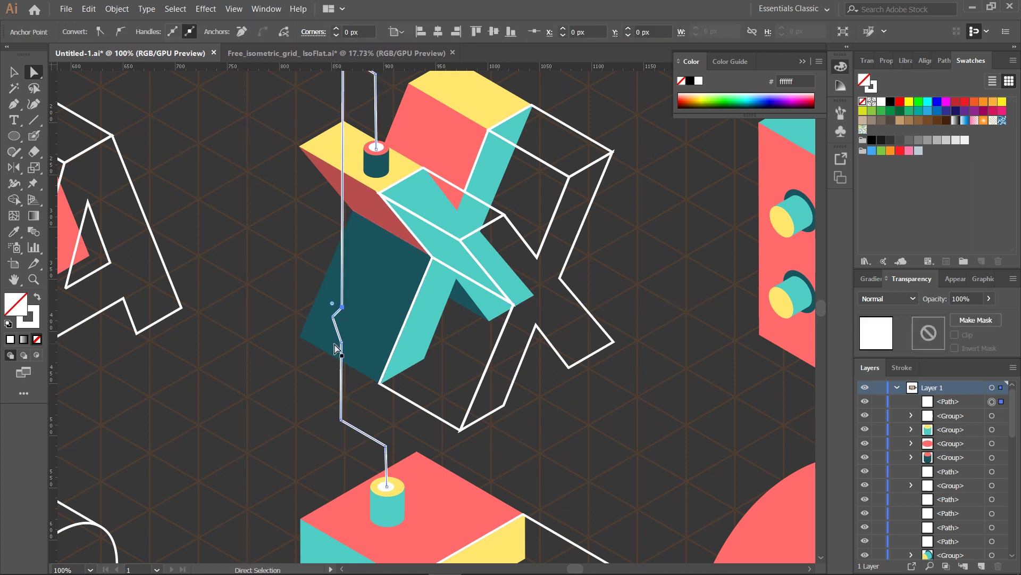